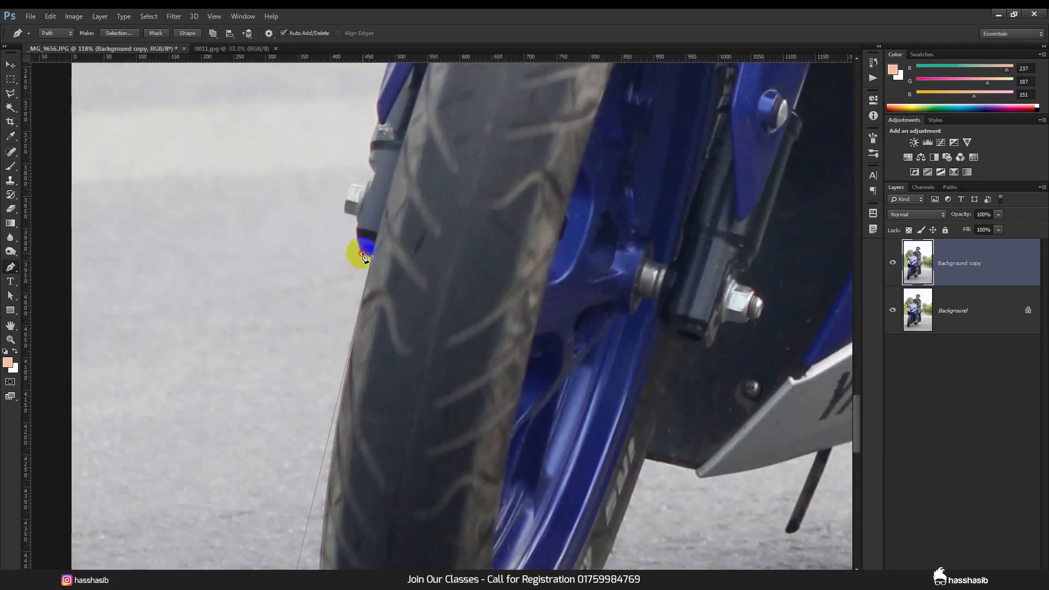
Step: Trace the front fork, axle bolt and tyre edge with the Pen tool and close the path outside the canvas around the road
left_click_drag(364, 256, 357, 234)
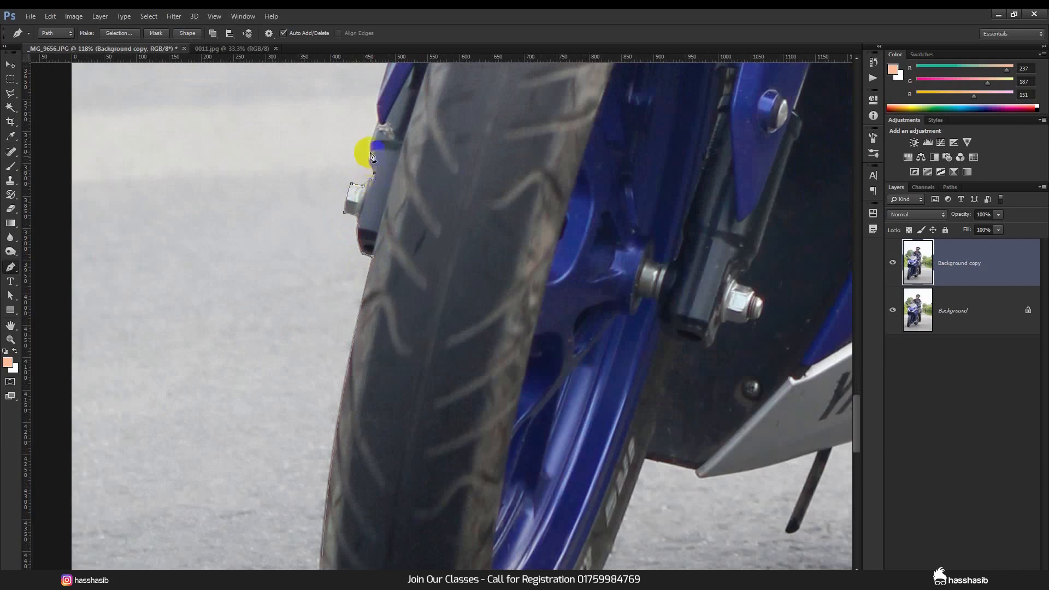
left_click_drag(374, 143, 374, 140)
left_click(371, 153, "alt")
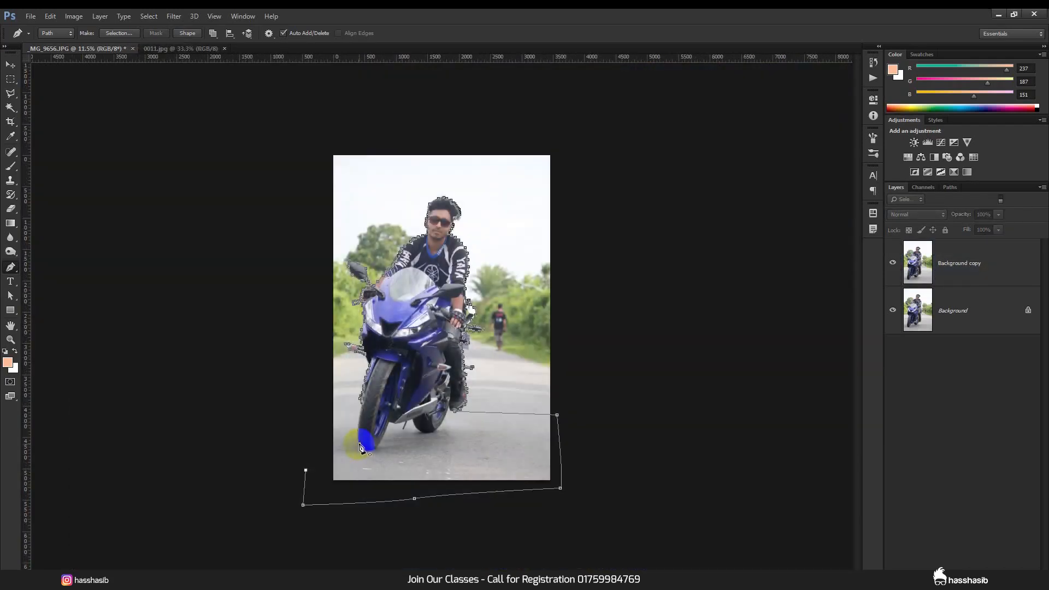
key("ctrl+z")
key("ctrl+plus")
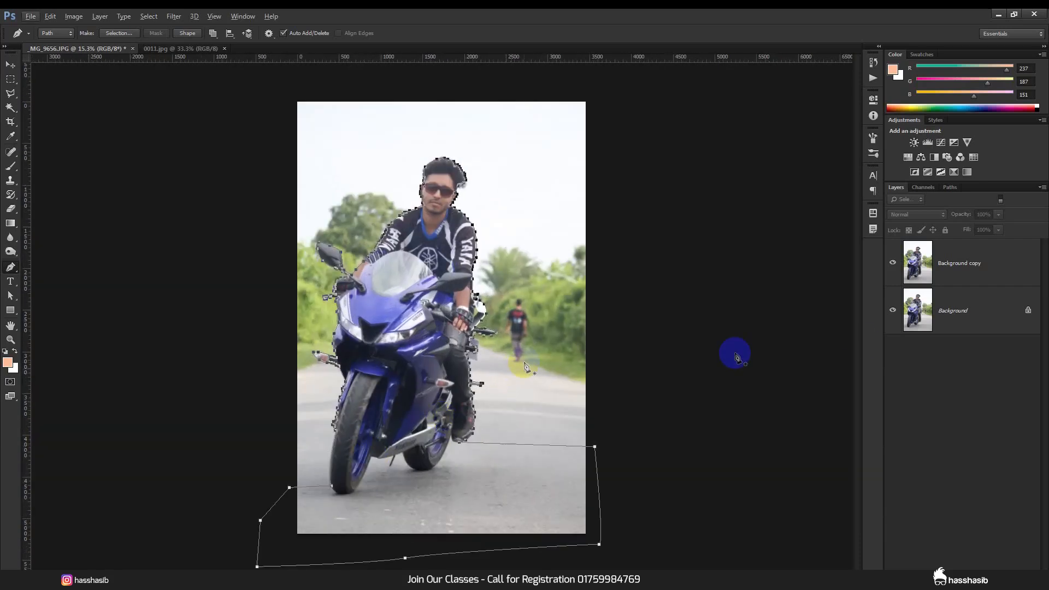
Step: Convert the path to a selection and add it as a layer mask on the Background copy layer
right_click(530, 246)
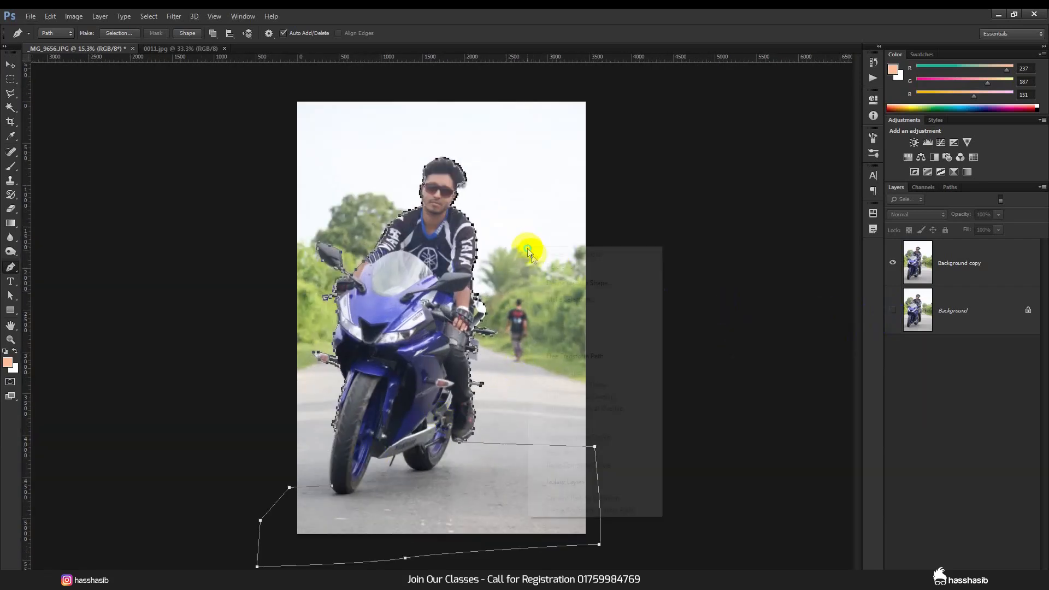
left_click(567, 300)
left_click(583, 181)
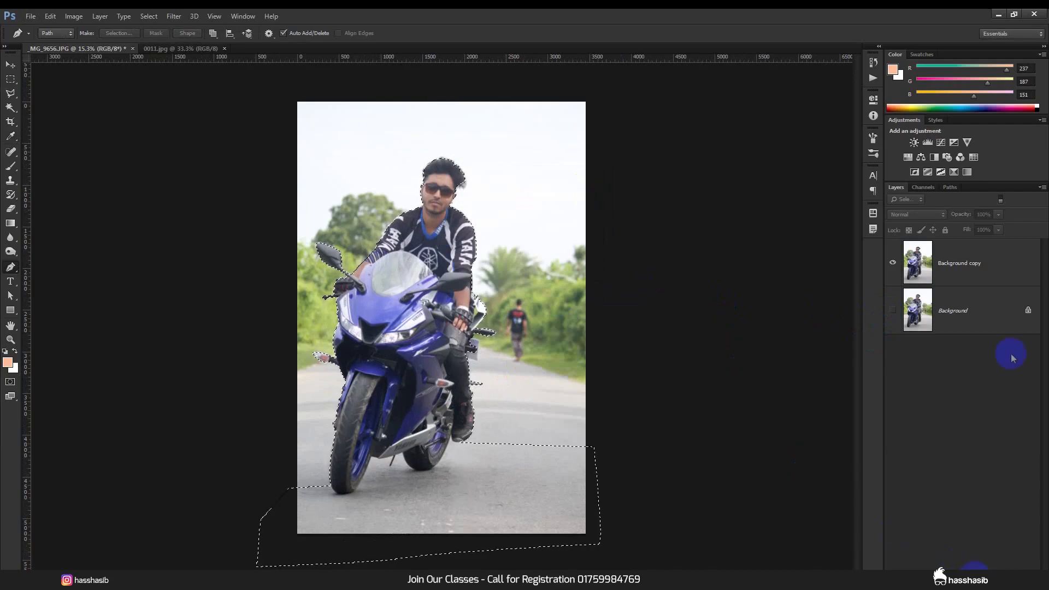
left_click(988, 262)
left_click(966, 562)
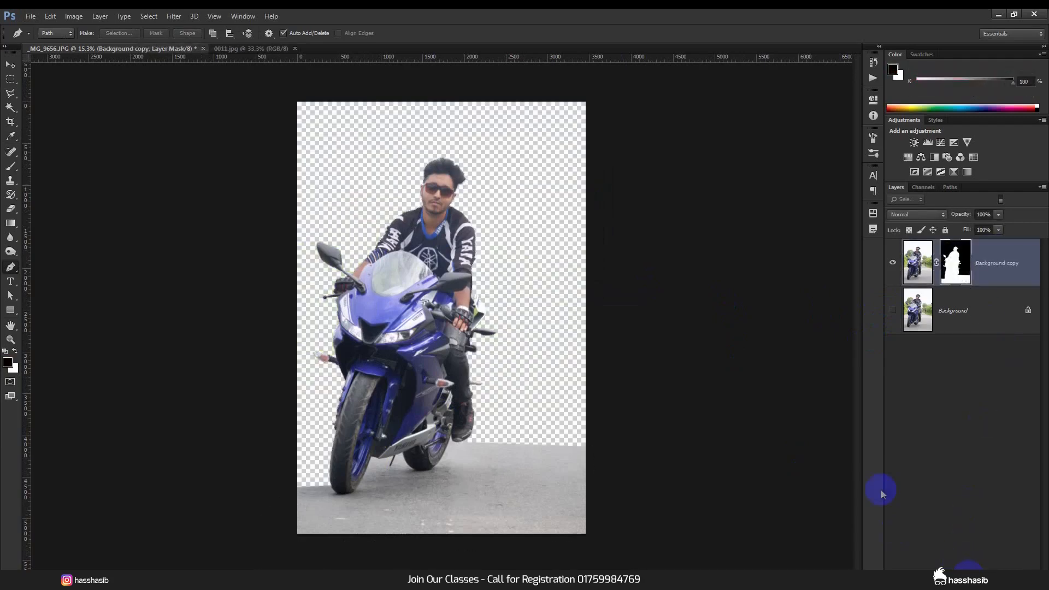
Step: Open Refine Mask for the Background copy mask and brush the Refine Radius tool around the rider's hair edge
scroll(486, 328, "up", 2)
scroll(399, 236, "up", 2)
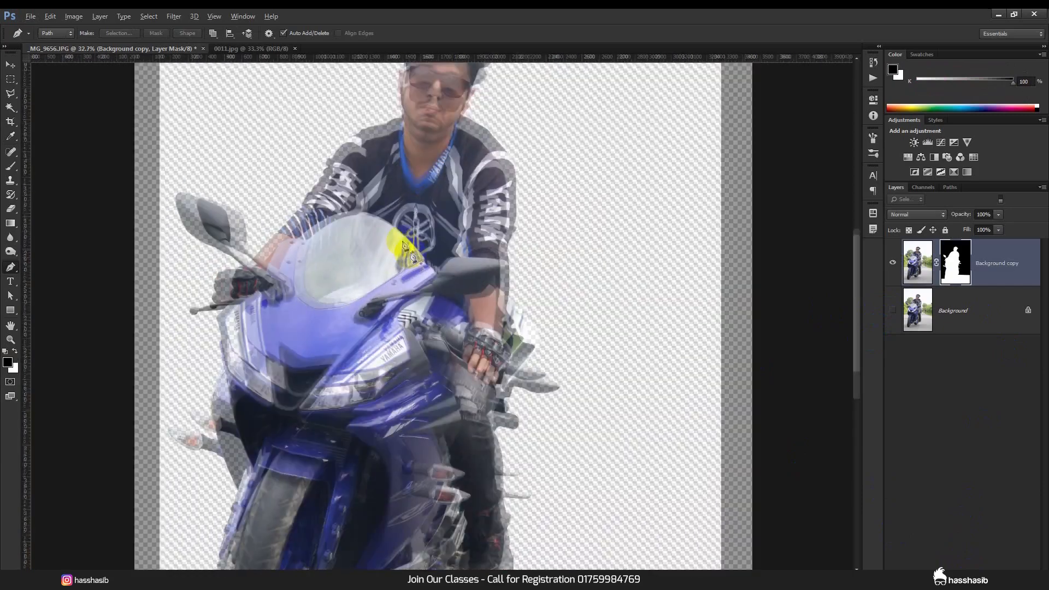
scroll(423, 163, "up", 3)
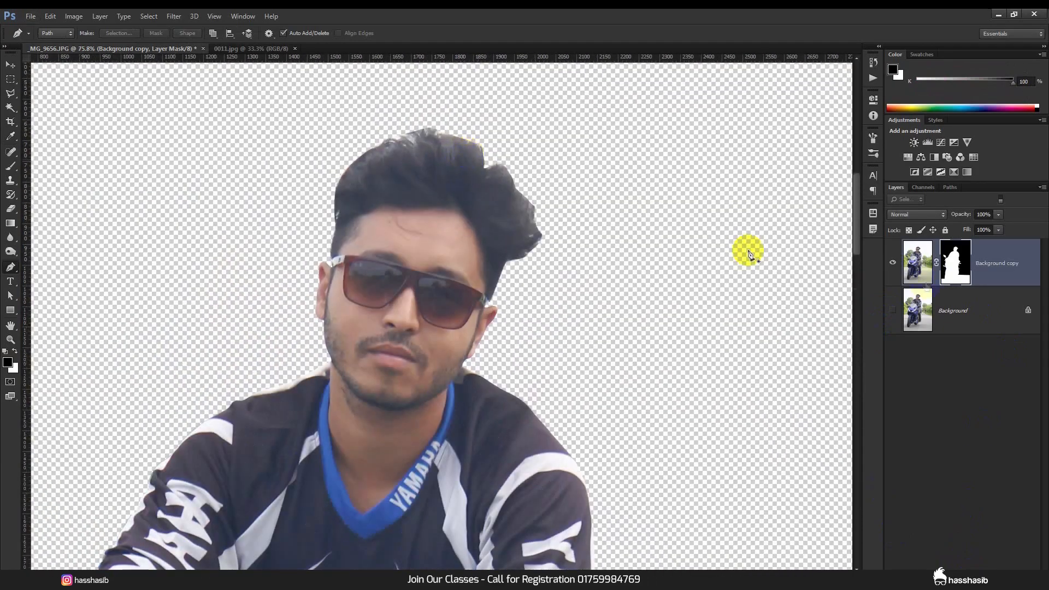
right_click(956, 263)
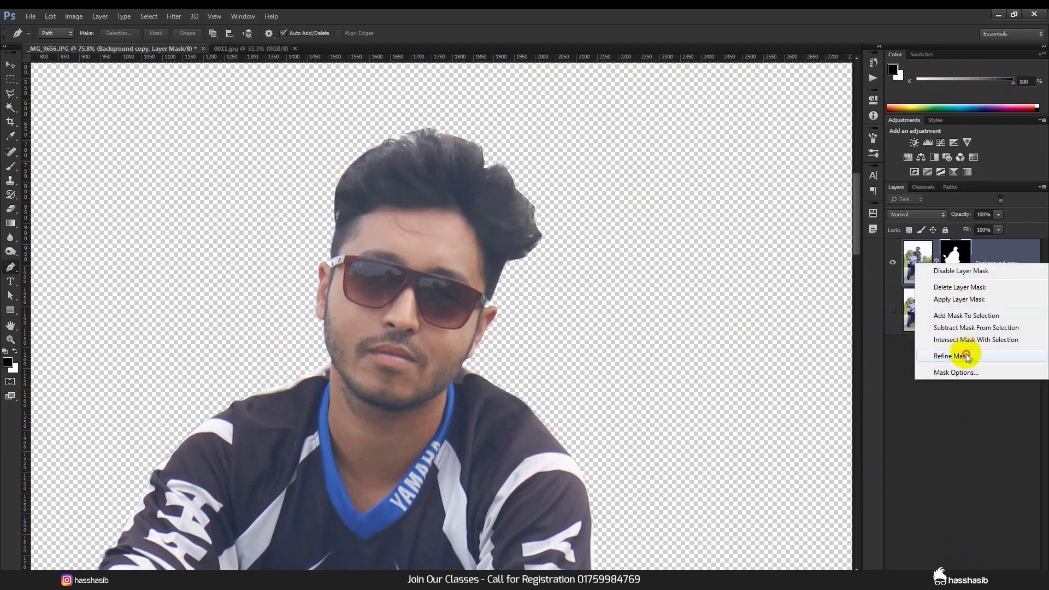
left_click(963, 354)
mouse_move(492, 300)
left_mouse_down()
mouse_move(507, 261)
mouse_move(513, 276)
mouse_move(526, 261)
mouse_move(513, 278)
mouse_move(533, 252)
mouse_move(535, 287)
mouse_move(516, 288)
mouse_move(553, 252)
mouse_move(538, 234)
mouse_move(541, 196)
mouse_move(523, 199)
mouse_move(521, 186)
mouse_move(530, 203)
mouse_move(547, 197)
mouse_move(513, 171)
mouse_move(516, 189)
mouse_move(508, 164)
mouse_move(509, 178)
mouse_move(488, 156)
mouse_move(483, 173)
mouse_move(484, 153)
mouse_move(464, 139)
mouse_move(477, 141)
mouse_move(429, 130)
mouse_move(465, 129)
mouse_move(404, 131)
mouse_move(427, 130)
mouse_move(419, 124)
mouse_move(390, 135)
mouse_move(436, 129)
mouse_move(402, 130)
mouse_move(412, 147)
mouse_move(375, 141)
mouse_move(400, 140)
mouse_move(344, 163)
mouse_move(330, 210)
mouse_move(330, 176)
mouse_move(331, 256)
mouse_move(323, 216)
mouse_move(351, 202)
left_mouse_up()
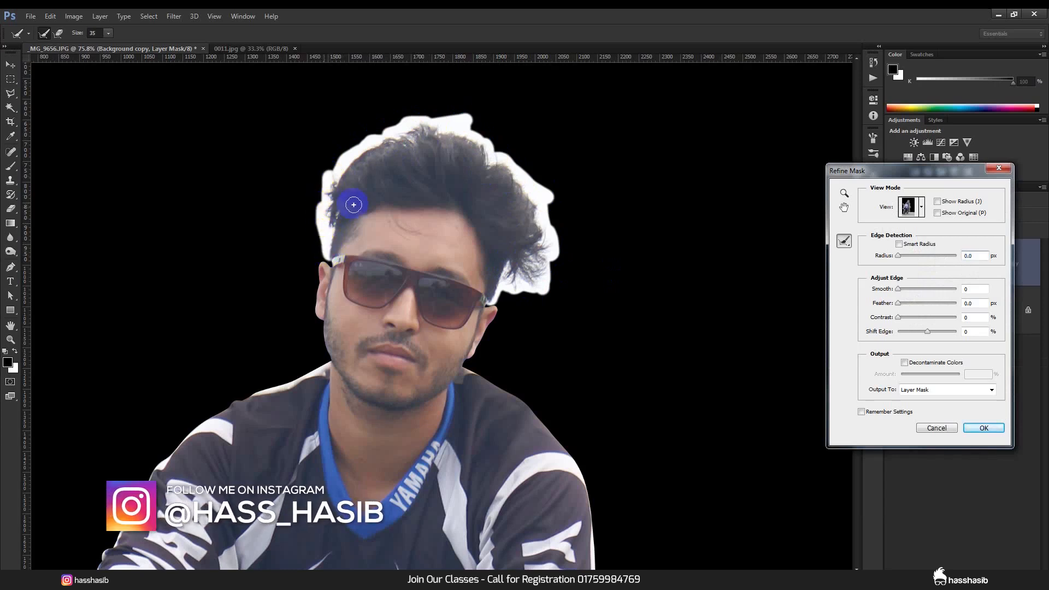
mouse_move(427, 172)
left_mouse_down()
mouse_move(368, 153)
mouse_move(338, 187)
left_mouse_up()
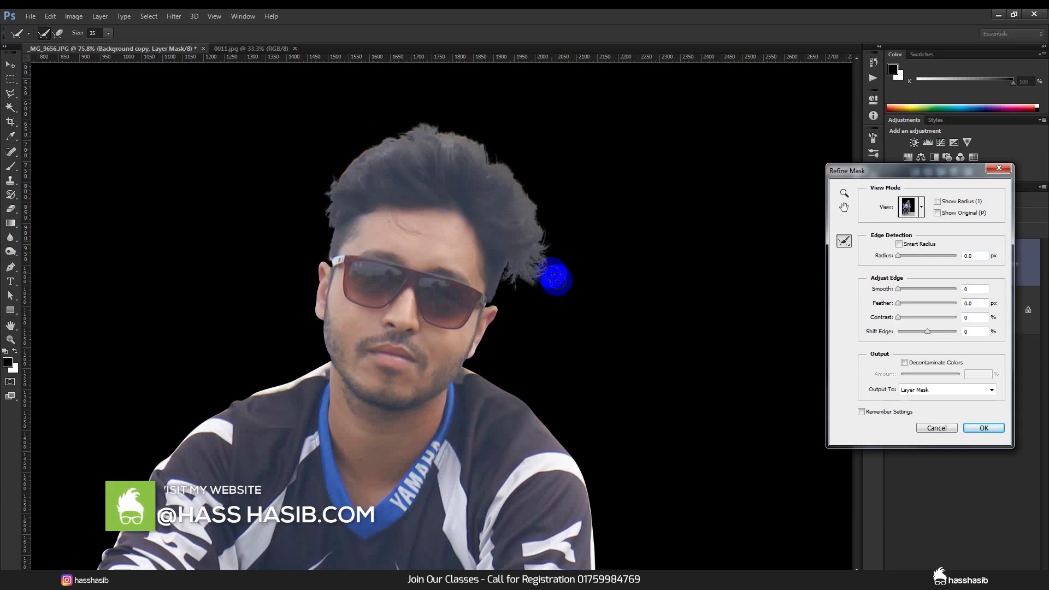
Step: Refine the mask edge at both sides of the rider's neck and apply the refinement to the layer mask
scroll(537, 323, "down", 2)
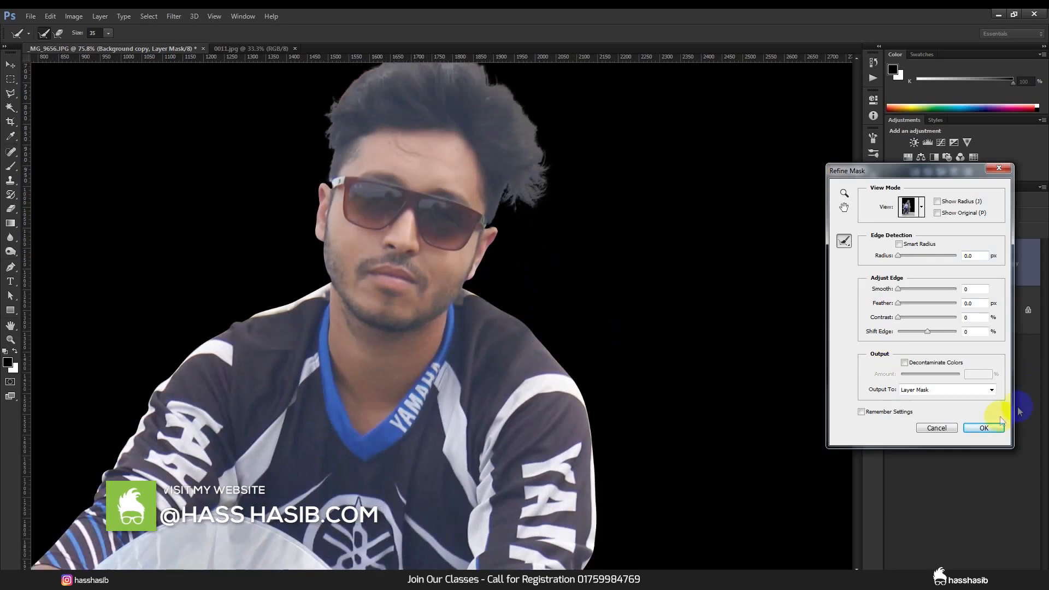
left_click_drag(460, 286, 468, 288)
mouse_move(302, 278)
left_mouse_down()
mouse_move(327, 281)
mouse_move(319, 254)
left_mouse_up()
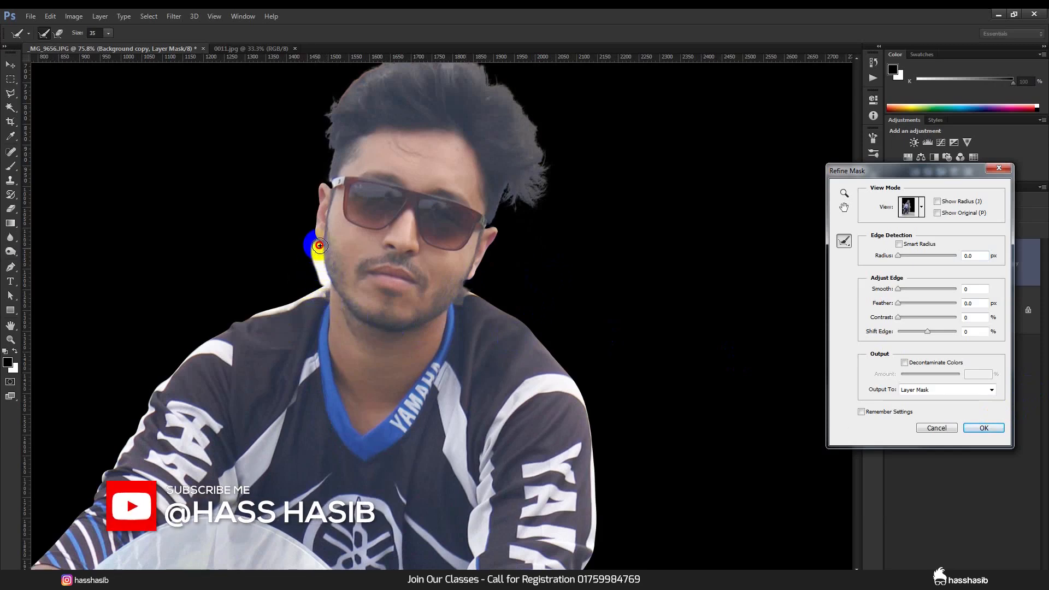
left_click(984, 429)
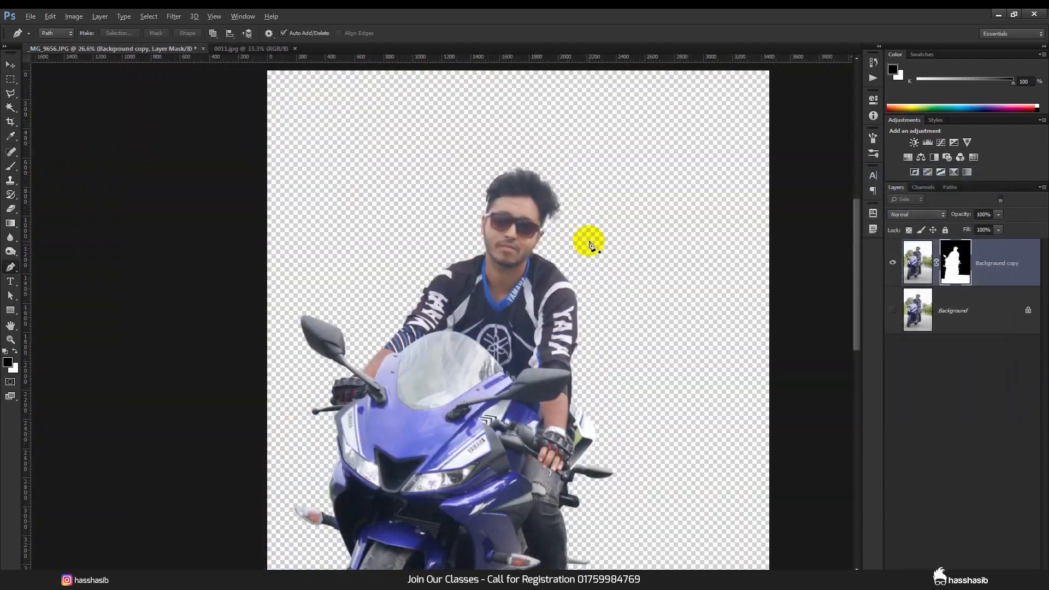
Step: Outline the green gap between the glove and the white tail panel, select it and fill it with black on the mask
scroll(623, 494, "down", 3)
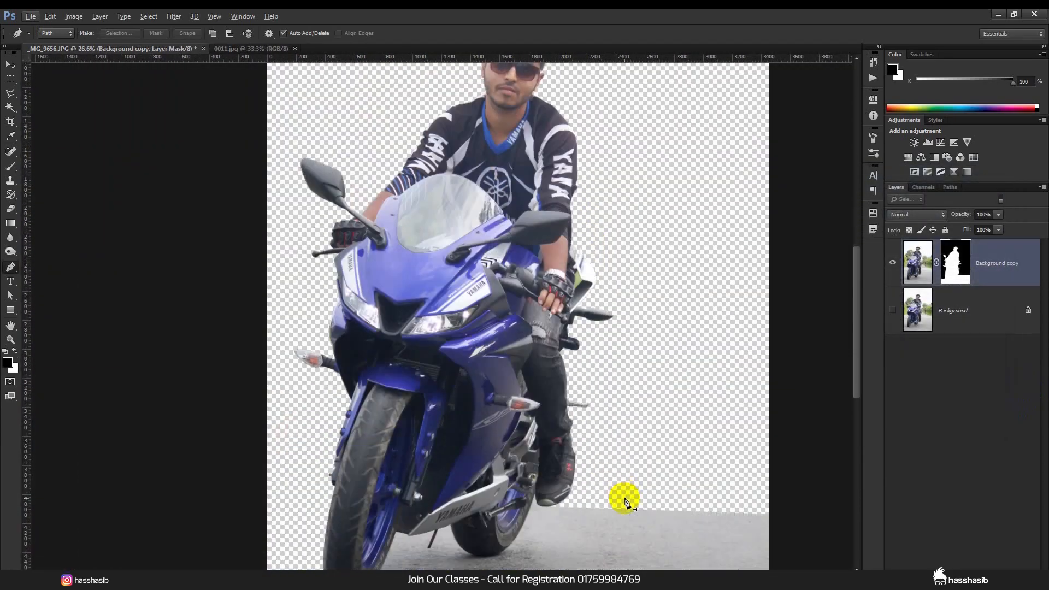
scroll(640, 429, "up", 4)
scroll(543, 159, "up", 6)
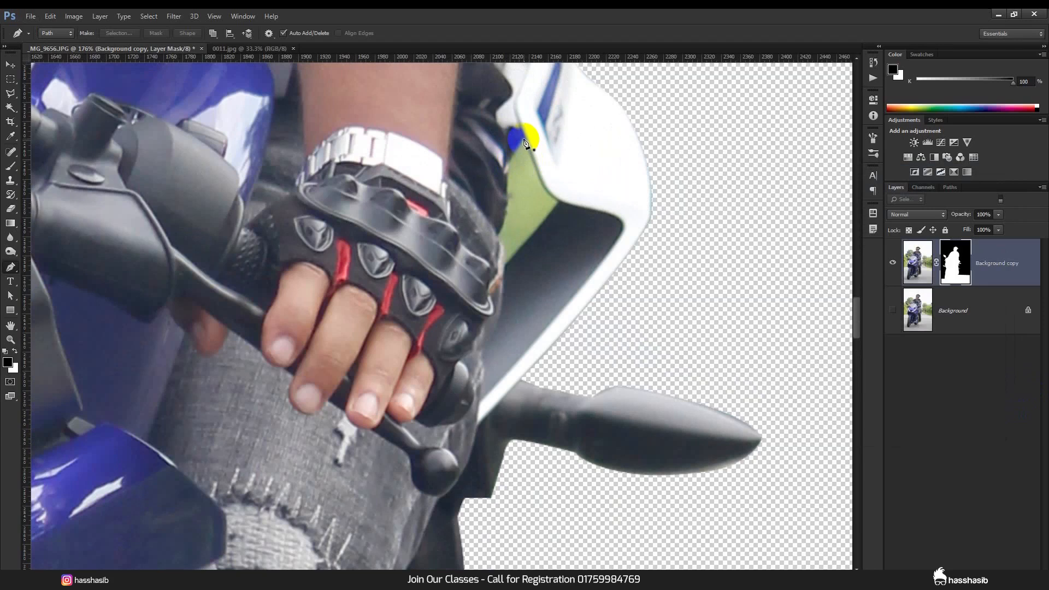
left_click(523, 141)
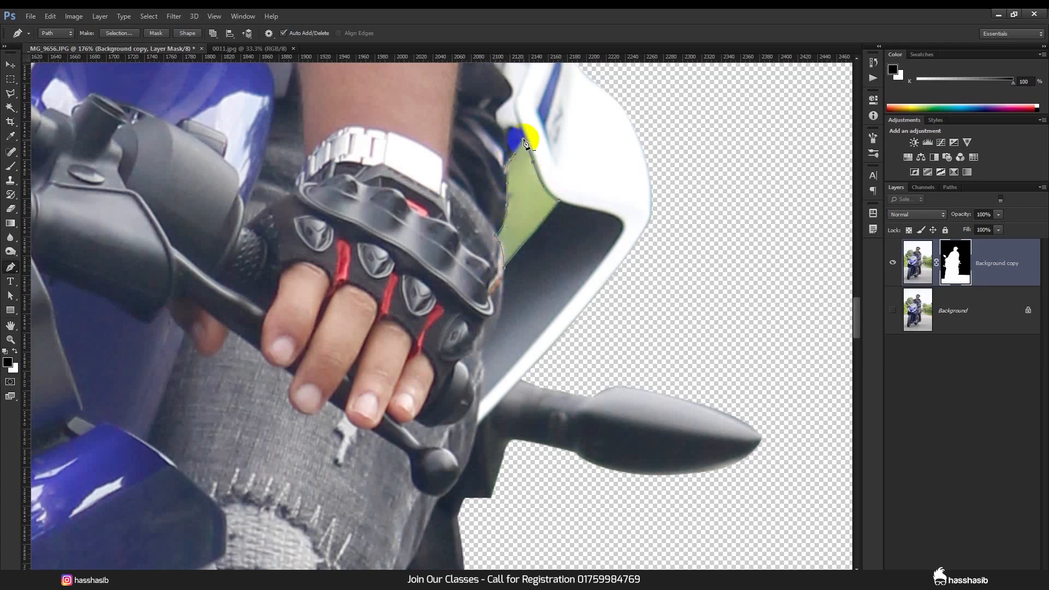
key("ctrl+Return")
key("alt+BackSpace")
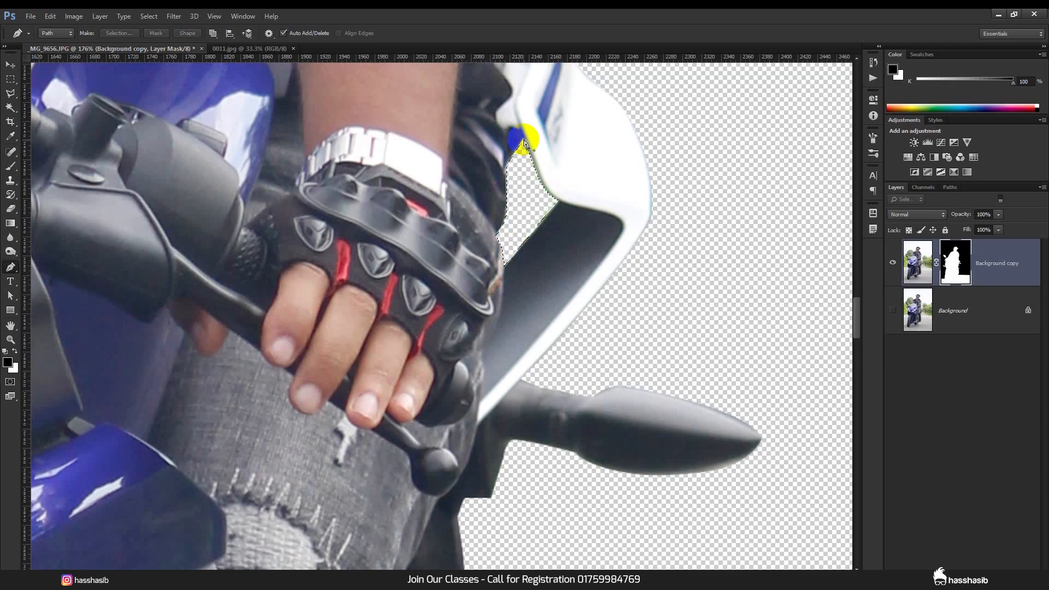
Step: Show the Background layer and unlock it by removing its lock
left_click_drag(478, 209, 683, 415)
left_click_drag(431, 274, 679, 412)
scroll(481, 350, "down", 2)
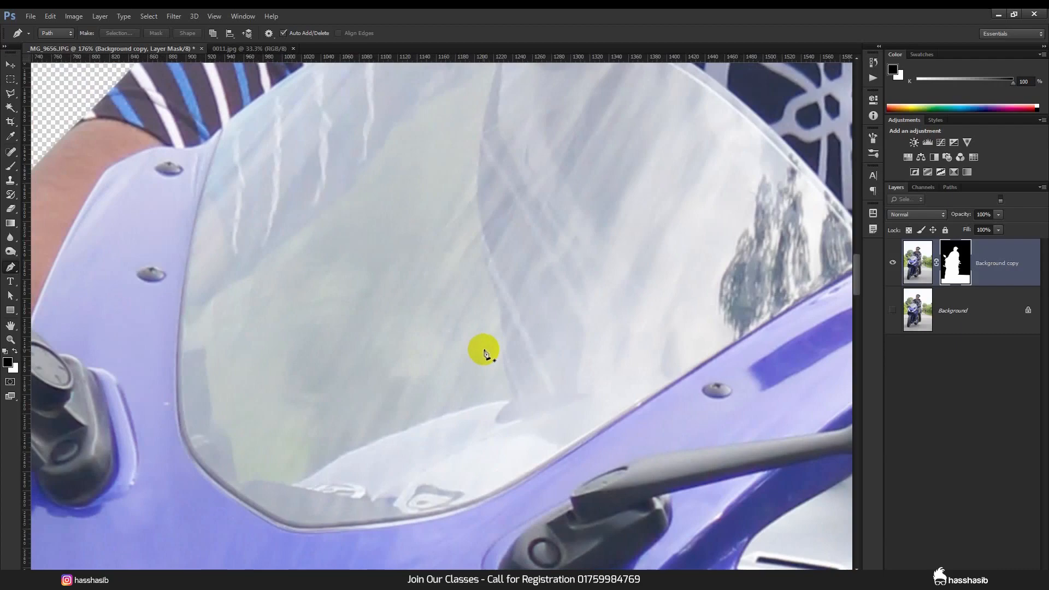
scroll(484, 347, "down", 3)
scroll(488, 343, "down", 5)
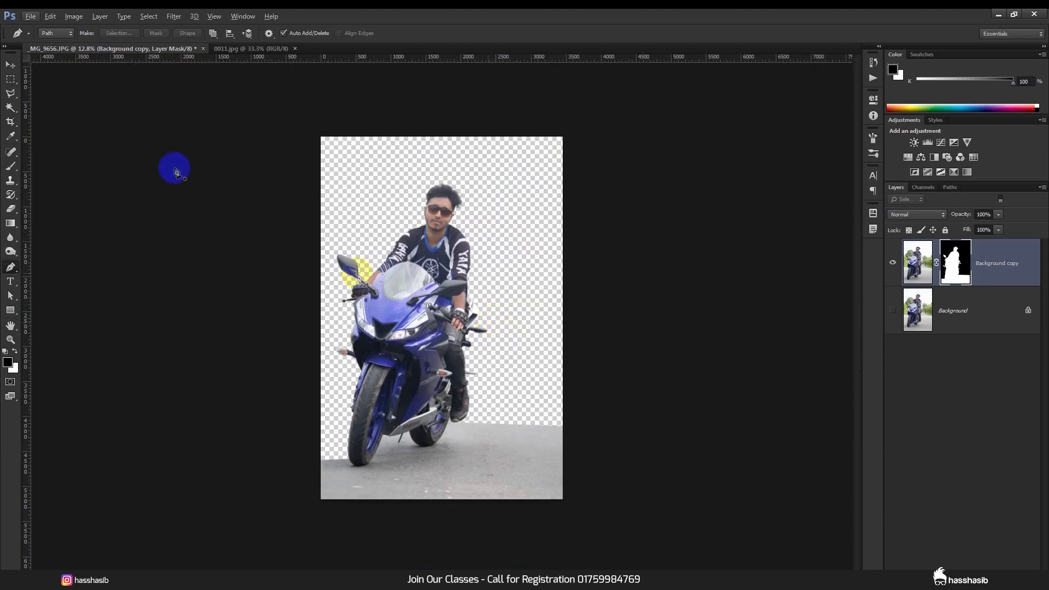
left_click(10, 65)
scroll(485, 472, "up", 1)
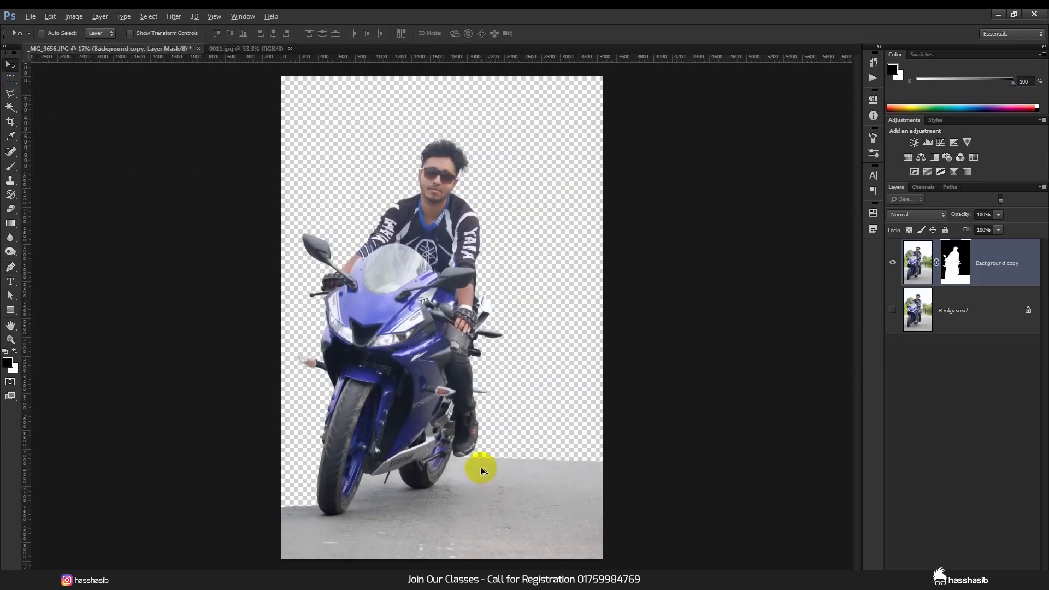
left_click(893, 315)
left_click(941, 313)
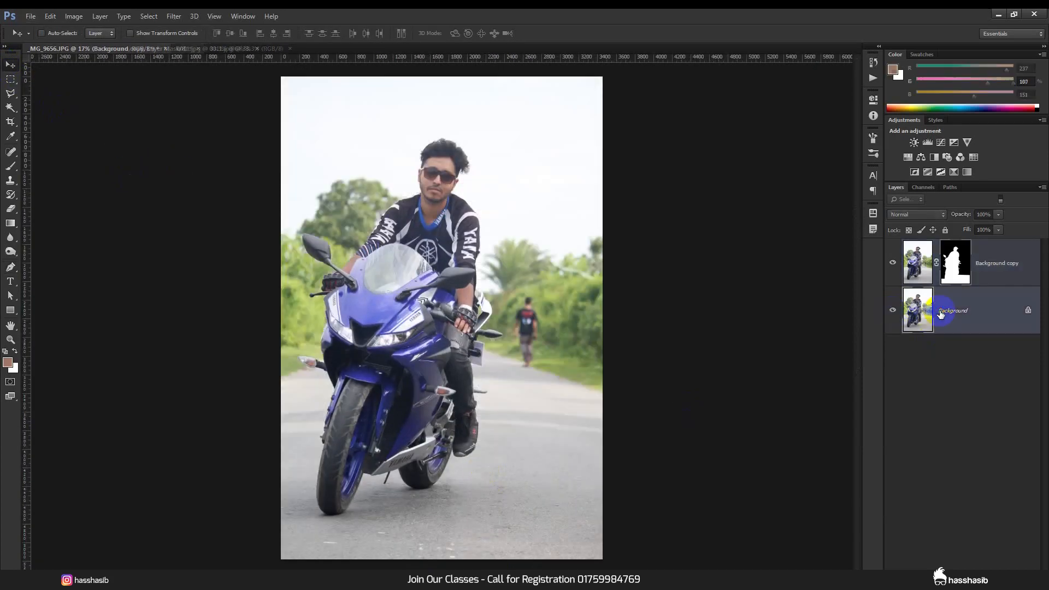
left_click_drag(1028, 311, 1033, 568)
Step: Extend the canvas with the Crop tool beyond the photo's left and top edges
scroll(497, 377, "down", 1)
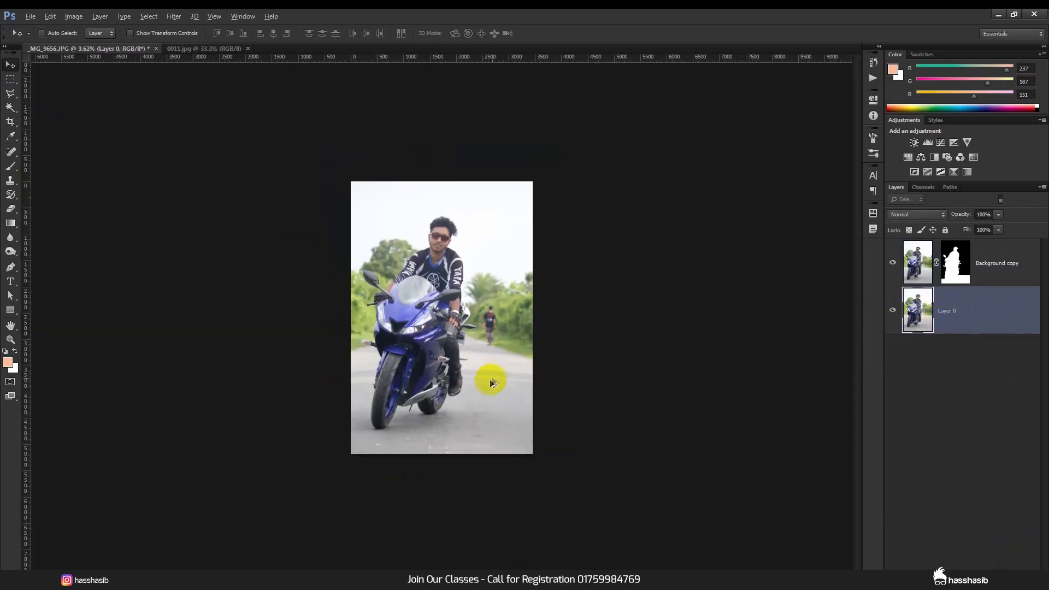
left_click(10, 122)
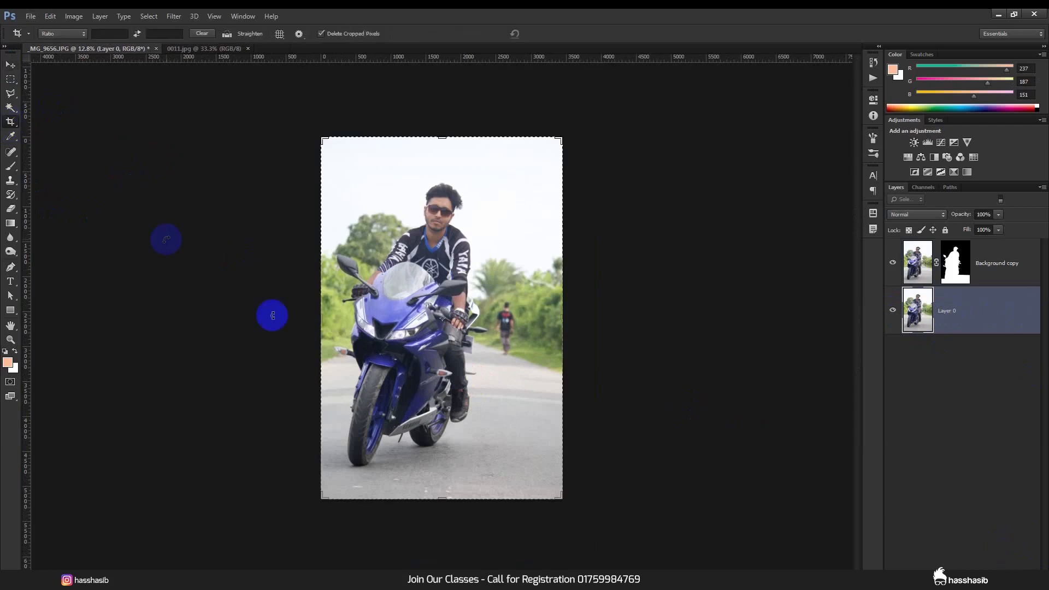
left_click_drag(323, 326, 293, 327)
left_click_drag(418, 139, 440, 108)
left_click(549, 33)
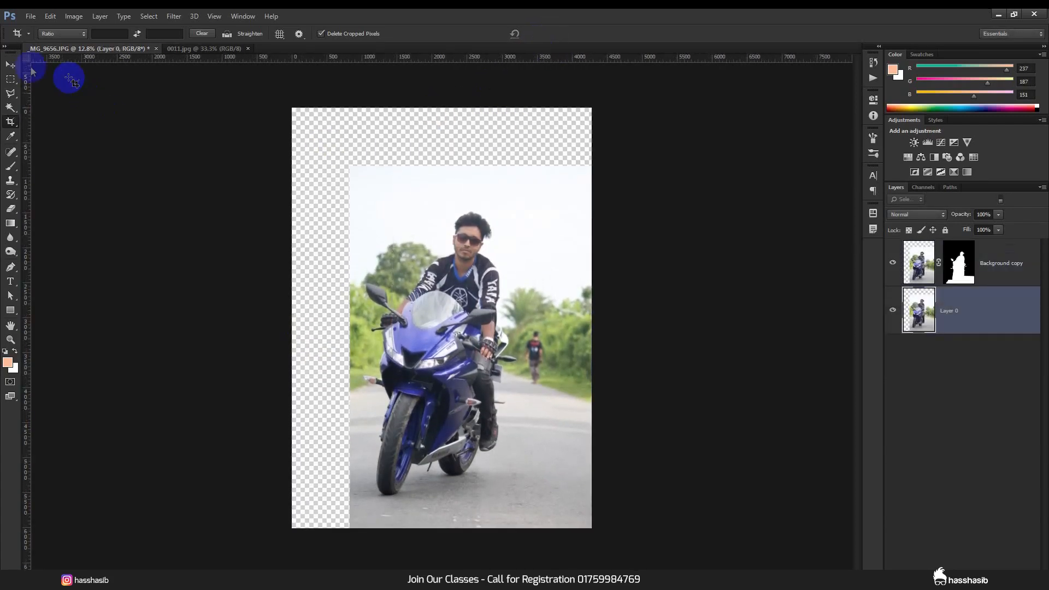
Step: Add a mid-gray Solid Color fill layer and place it beneath Layer 0
left_click(9, 65)
scroll(340, 320, "up", 1)
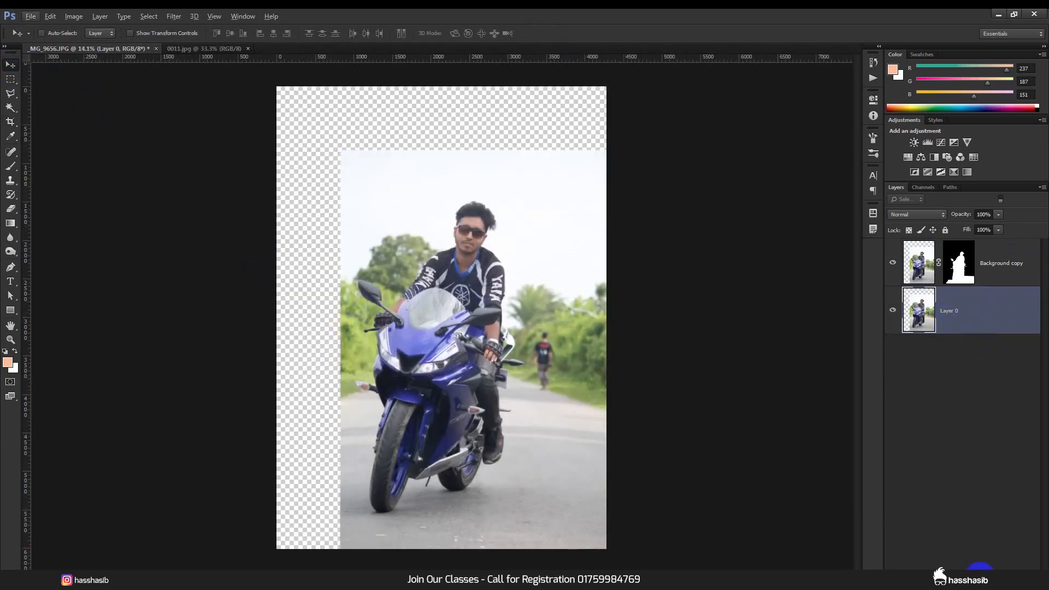
left_click(980, 569)
left_click(938, 338)
left_click_drag(809, 444, 674, 468)
left_click(964, 387)
left_click_drag(984, 311, 1001, 395)
Step: Duplicate Layer 0, flip the copy horizontally and move it left to cover the empty left side of the canvas
left_click(963, 320)
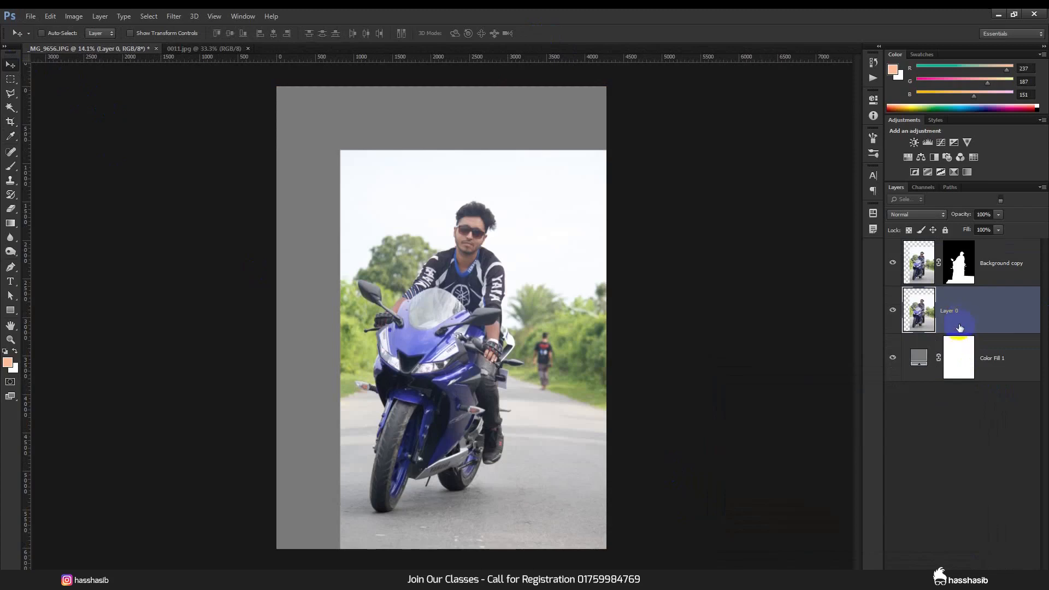
right_click(947, 318)
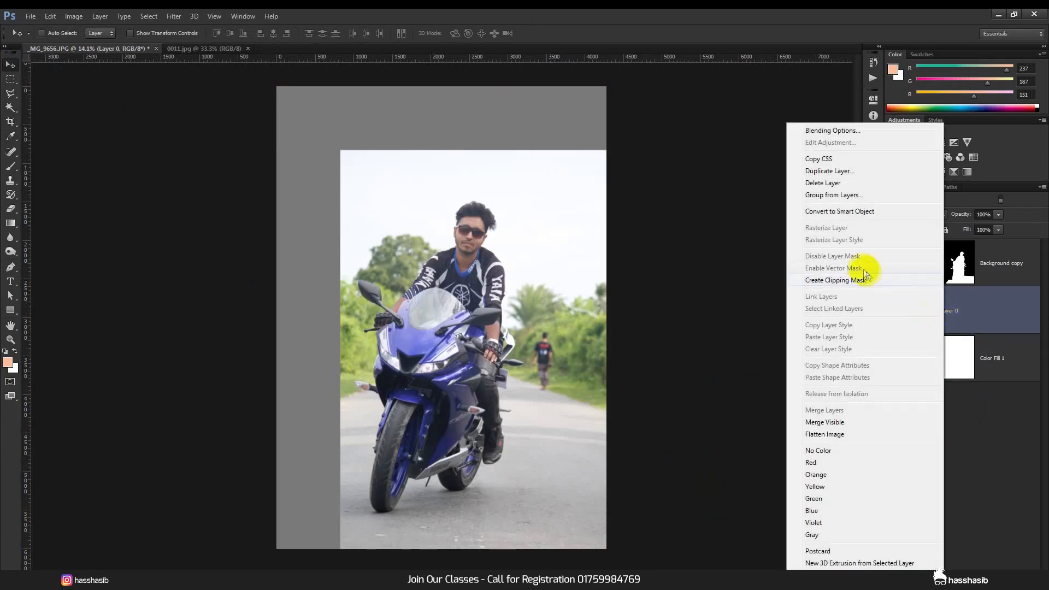
left_click(821, 172)
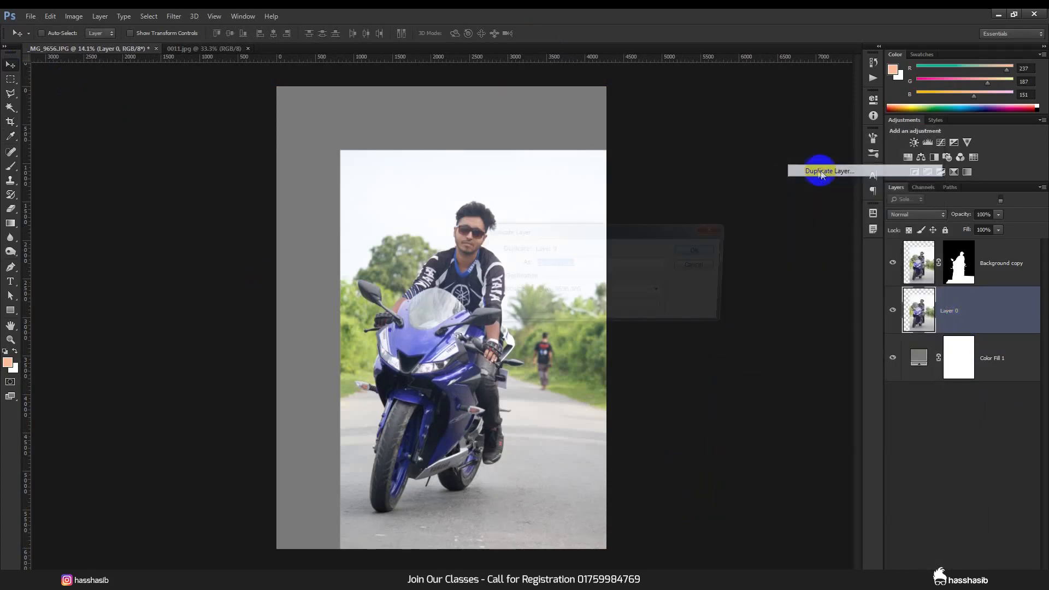
left_click(700, 253)
key("ctrl+t")
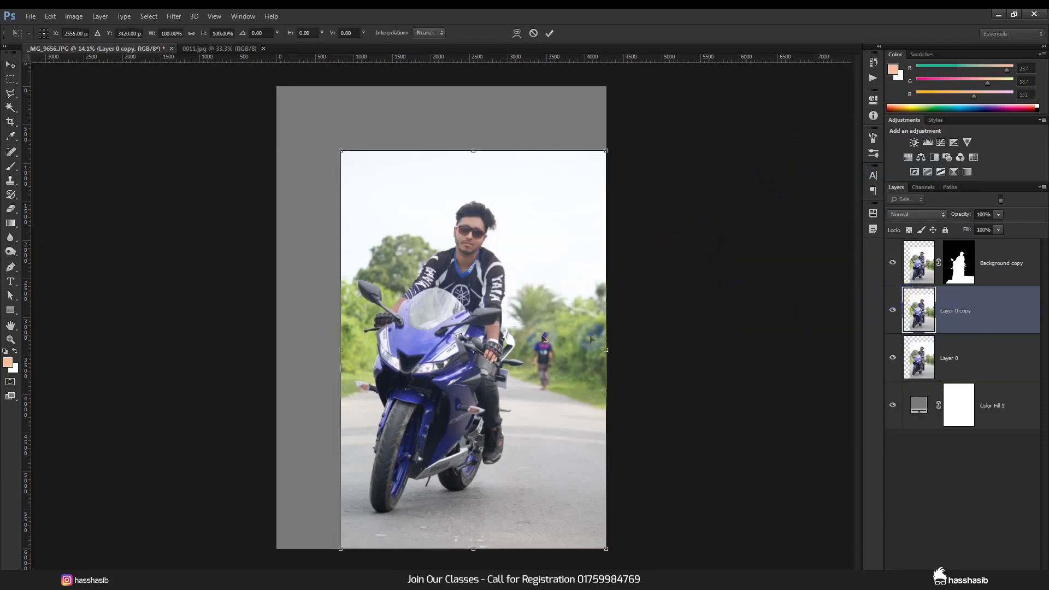
right_click(523, 333)
left_click(581, 499)
left_click_drag(520, 459, 473, 453)
key("Return")
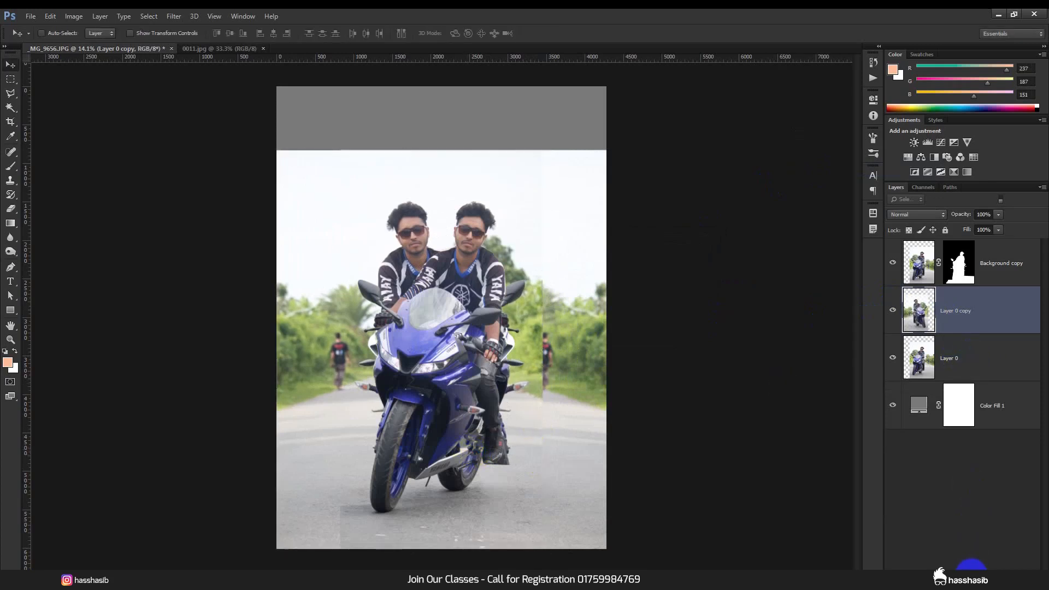
Step: Add a layer mask to the flipped copy and brush black over its duplicate rider, motorcycle and visible right edge
left_click(957, 574)
left_click(12, 167)
left_click_drag(387, 200, 421, 224)
type("100")
key("Return")
mouse_move(394, 169)
left_mouse_down()
mouse_move(429, 210)
mouse_move(406, 227)
mouse_move(435, 278)
mouse_move(406, 271)
mouse_move(394, 310)
mouse_move(362, 286)
mouse_move(375, 349)
left_mouse_up()
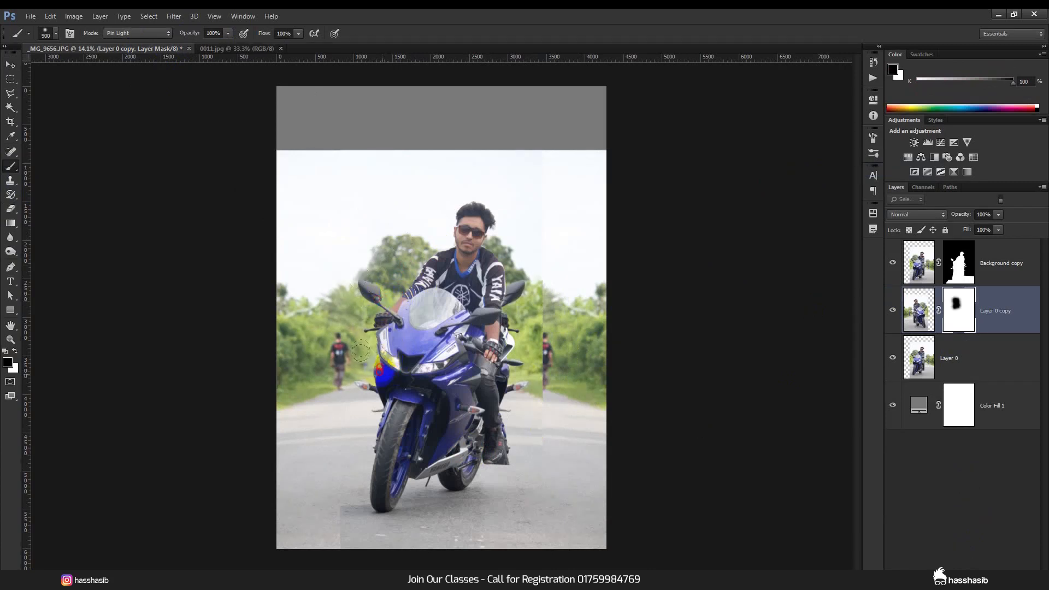
mouse_move(511, 383)
left_mouse_down()
mouse_move(530, 253)
mouse_move(543, 252)
mouse_move(507, 191)
mouse_move(496, 214)
mouse_move(454, 217)
left_mouse_up()
left_click_drag(516, 323, 506, 468)
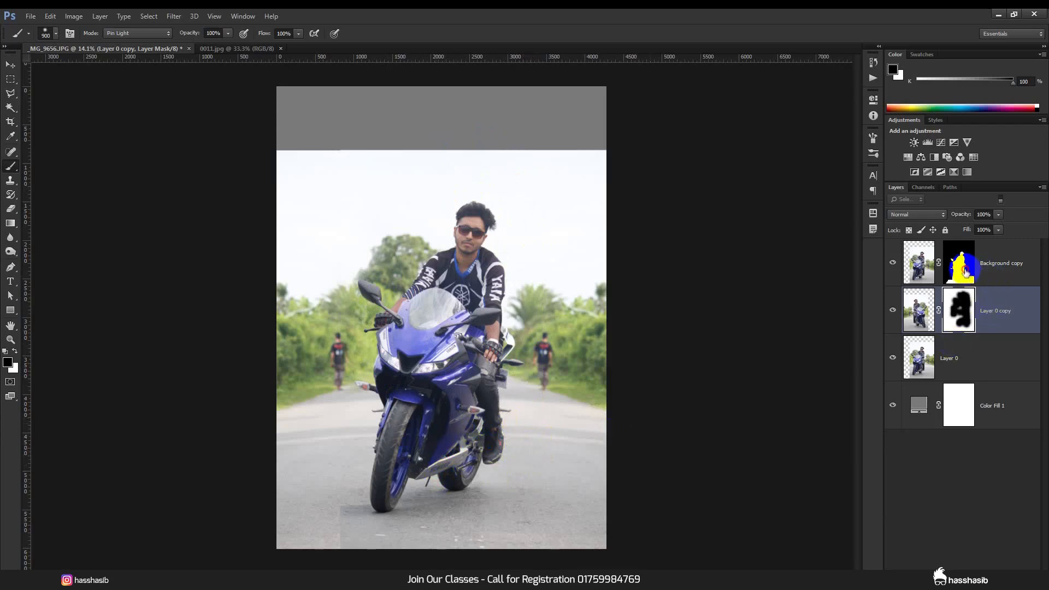
Step: Paint black on the Background copy mask along the lower road to blend its edge with the layers below
left_click(966, 272)
scroll(411, 345, "up", 3)
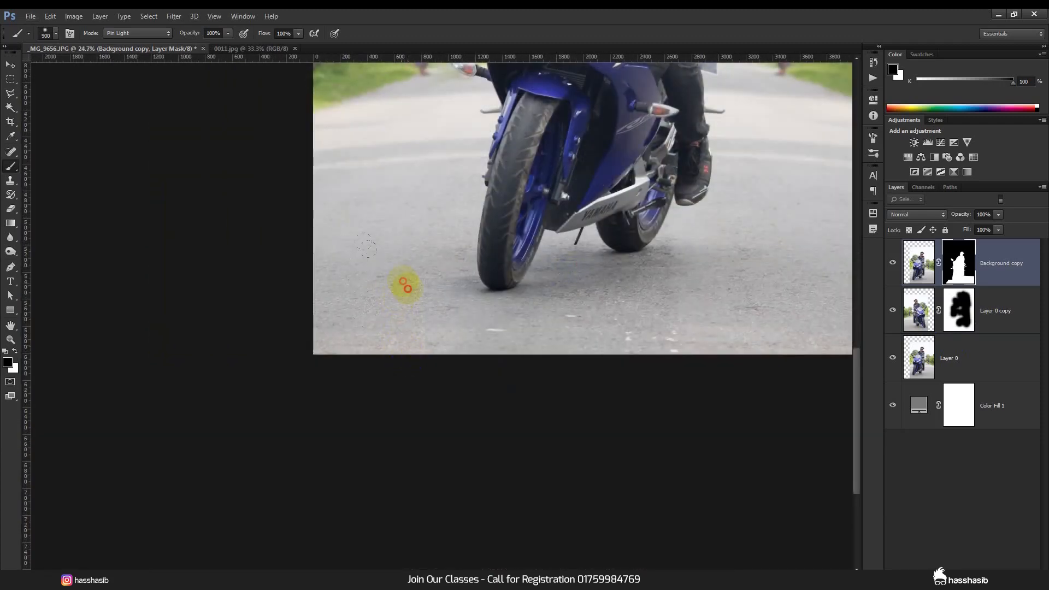
mouse_move(416, 326)
left_mouse_down()
mouse_move(428, 377)
mouse_move(437, 360)
mouse_move(461, 369)
mouse_move(458, 358)
mouse_move(562, 412)
mouse_move(575, 353)
mouse_move(514, 388)
mouse_move(620, 364)
mouse_move(677, 377)
mouse_move(323, 366)
mouse_move(608, 367)
mouse_move(710, 347)
mouse_move(686, 368)
mouse_move(705, 358)
mouse_move(741, 392)
mouse_move(784, 380)
left_mouse_up()
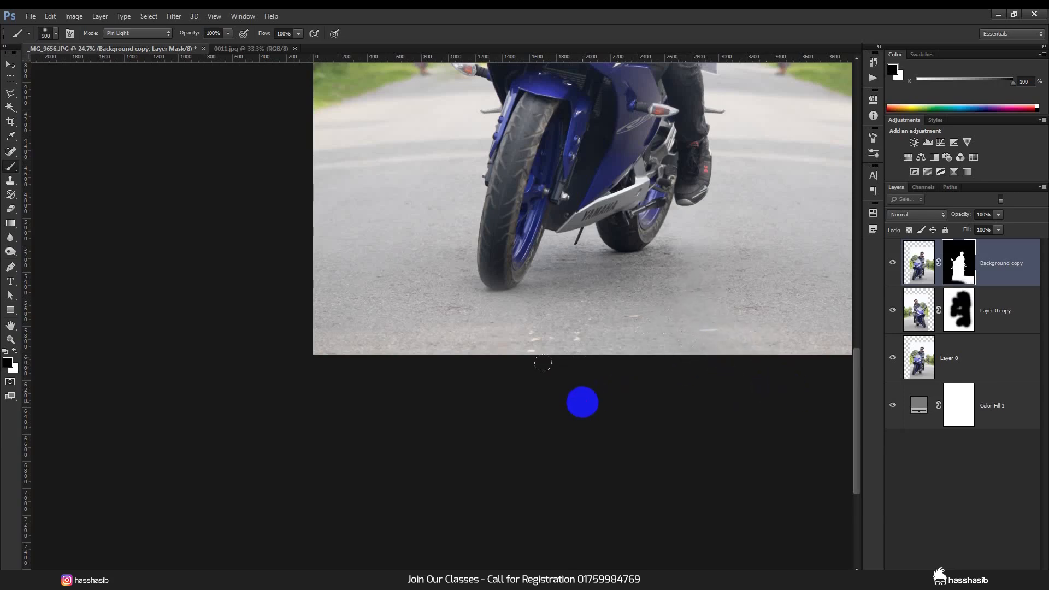
Step: Merge the Layer 0 copy and Layer 0 background layers into one layer
scroll(550, 363, "down", 2)
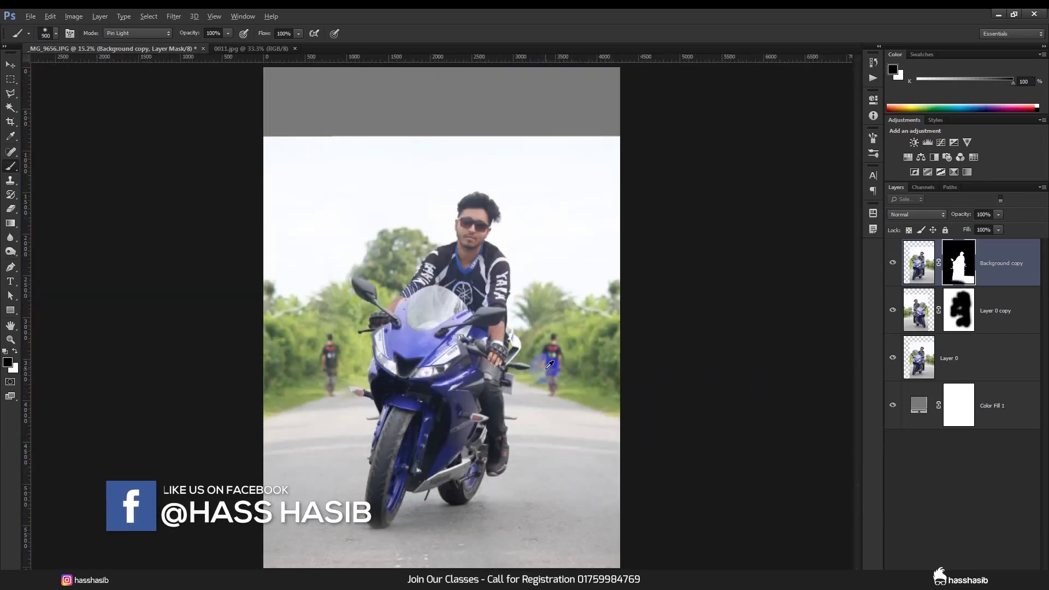
left_click(1000, 324)
left_click(992, 355, "shift")
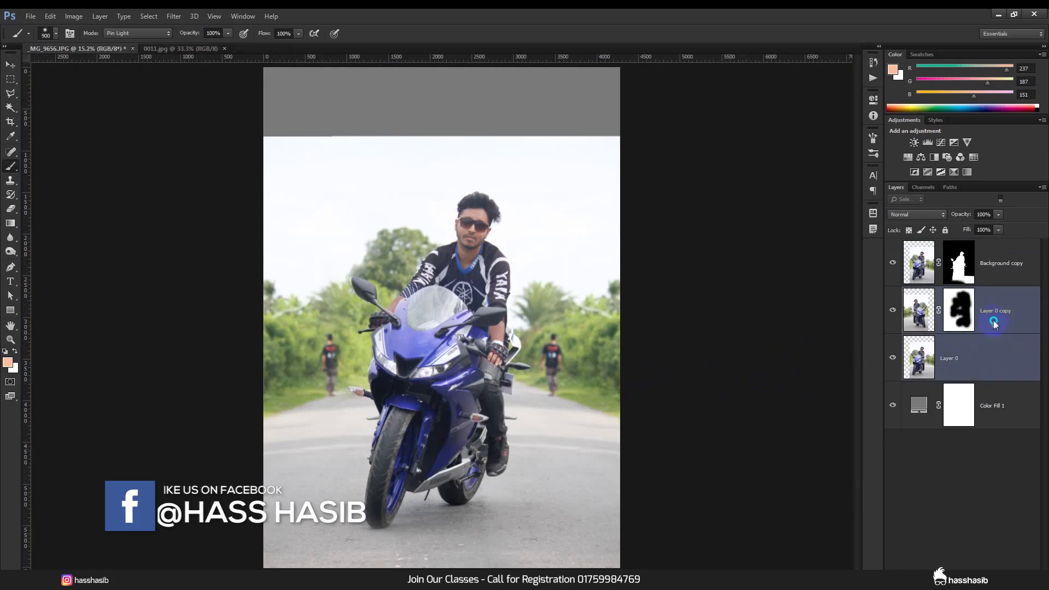
right_click(995, 323)
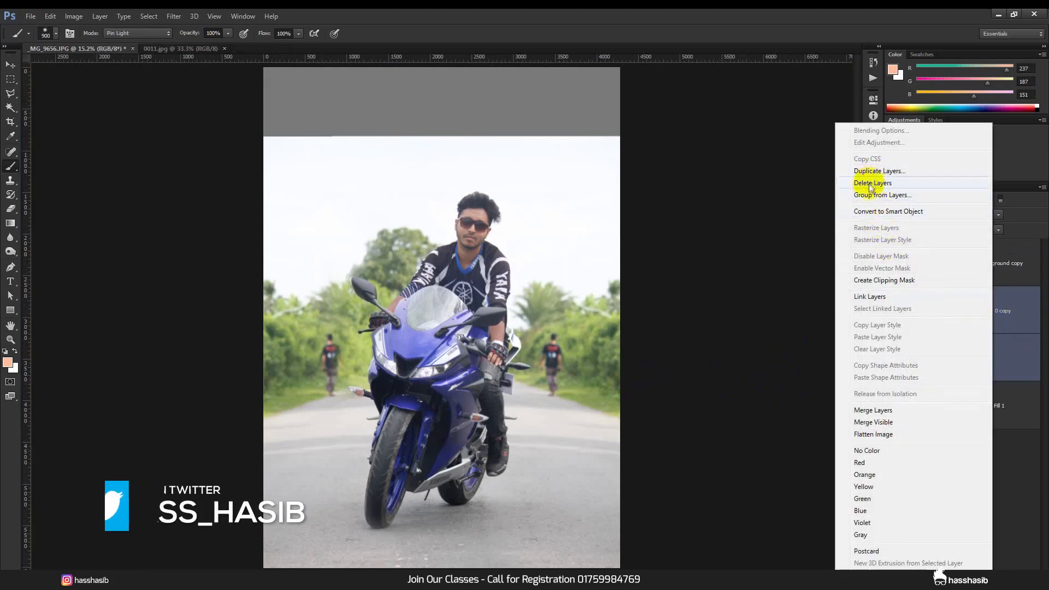
left_click(877, 410)
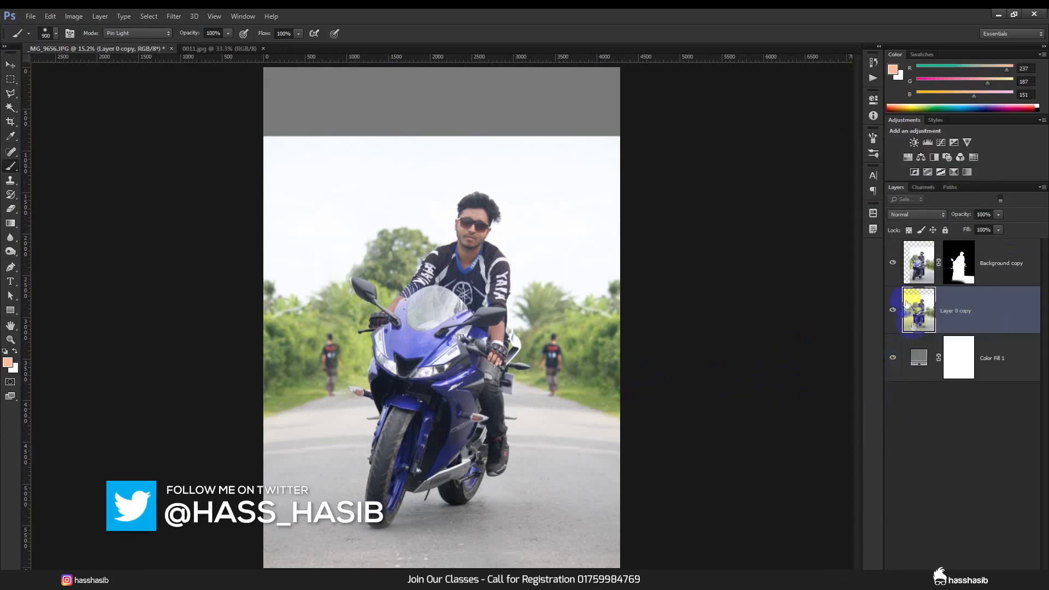
Step: Toggle the Background copy layer's visibility to compare the rider cutout with the merged background
left_click(893, 263)
left_click(896, 265)
left_click(896, 265)
left_click(895, 265)
left_click(895, 265)
left_click(895, 265)
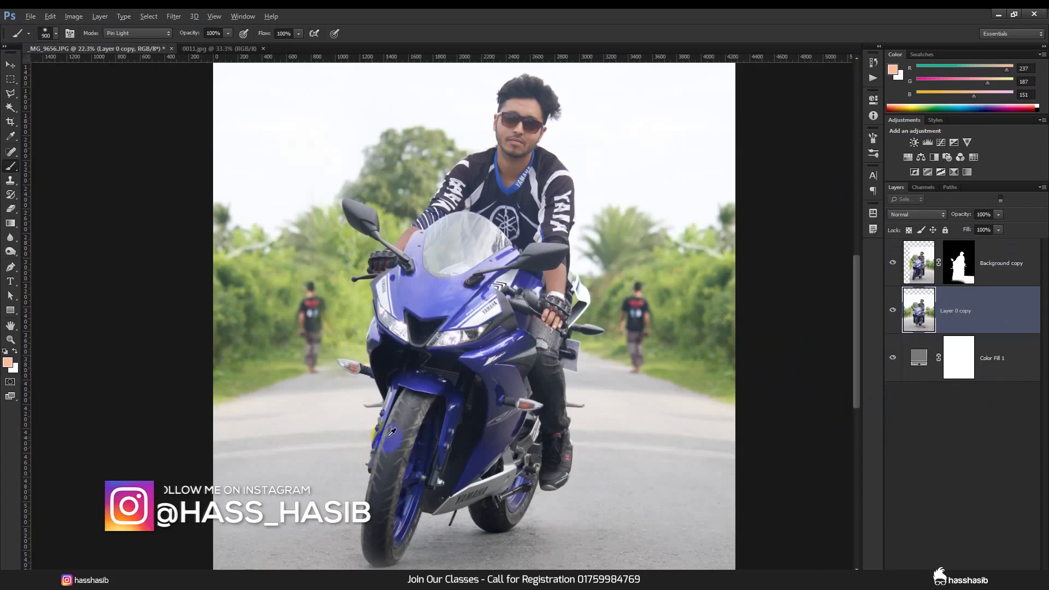
scroll(391, 433, "up", 2)
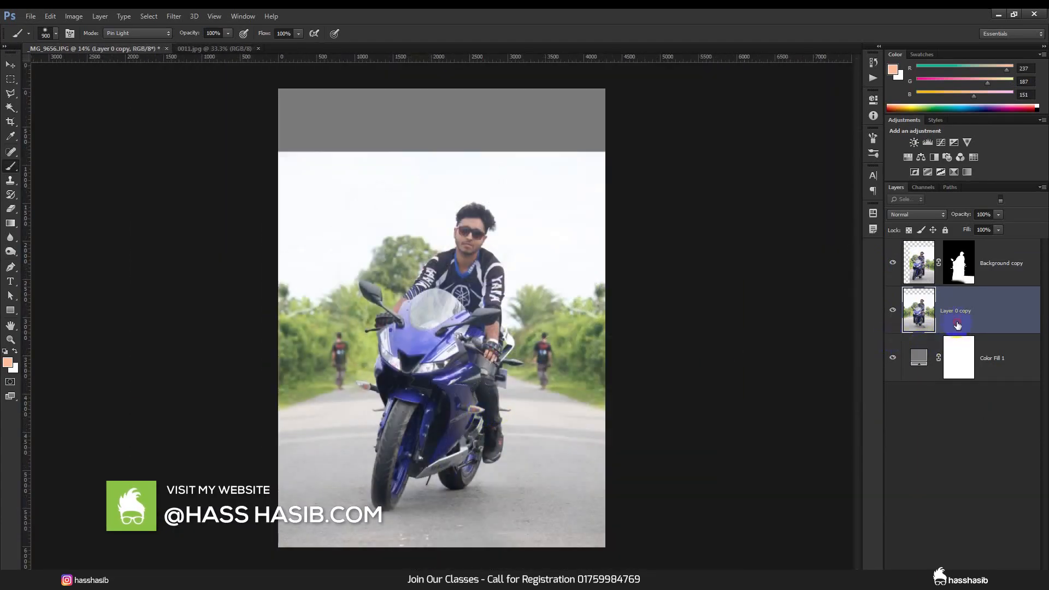
Step: Add a layer mask to Layer 0 copy and apply a vertical black-to-white gradient, keeping the road and fading the scenery above into gray
left_click(925, 560)
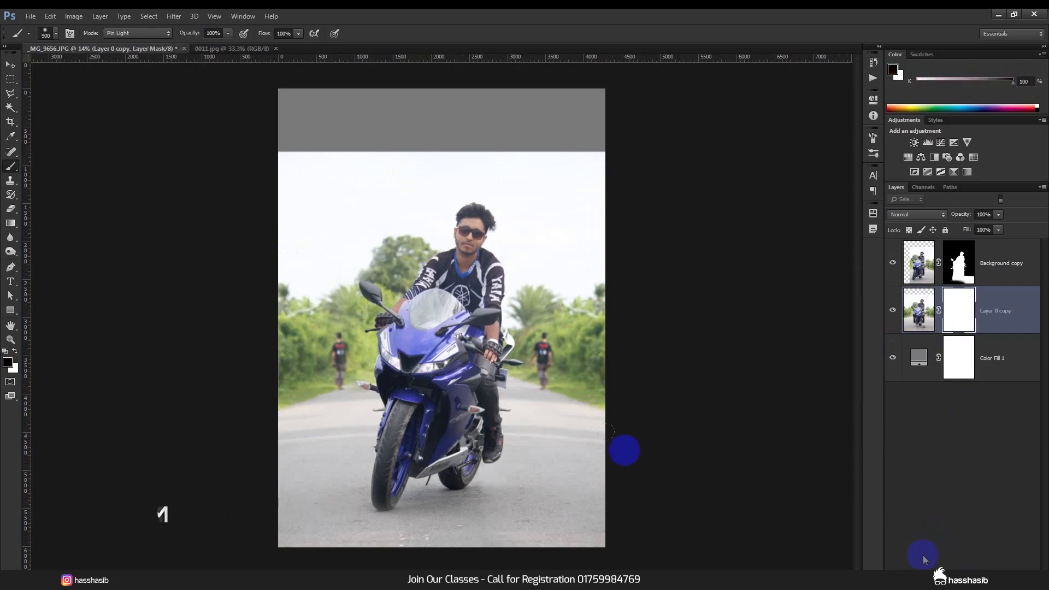
left_click(16, 224)
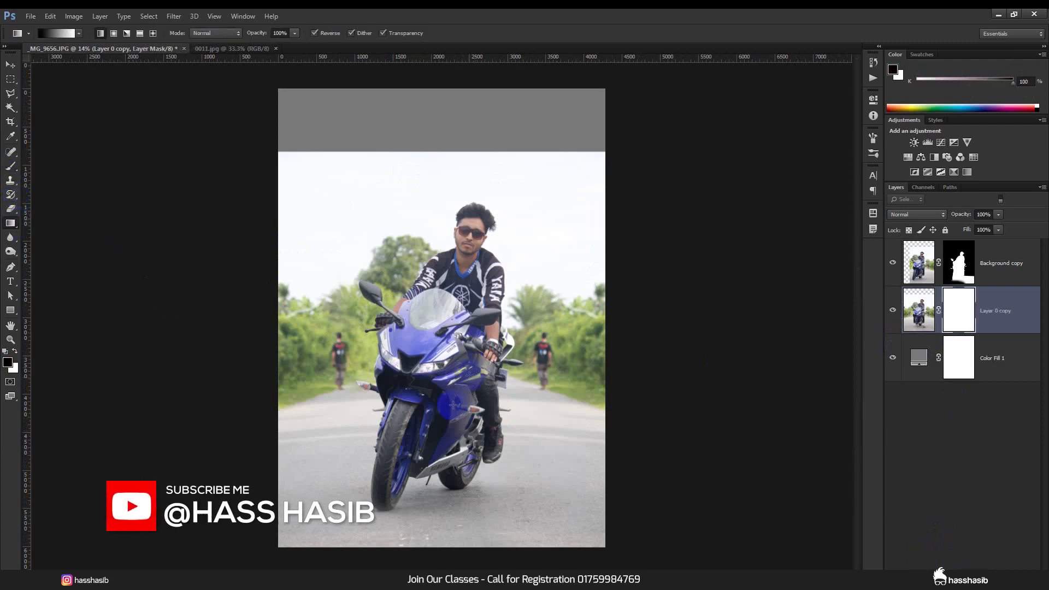
left_click_drag(439, 460, 441, 385)
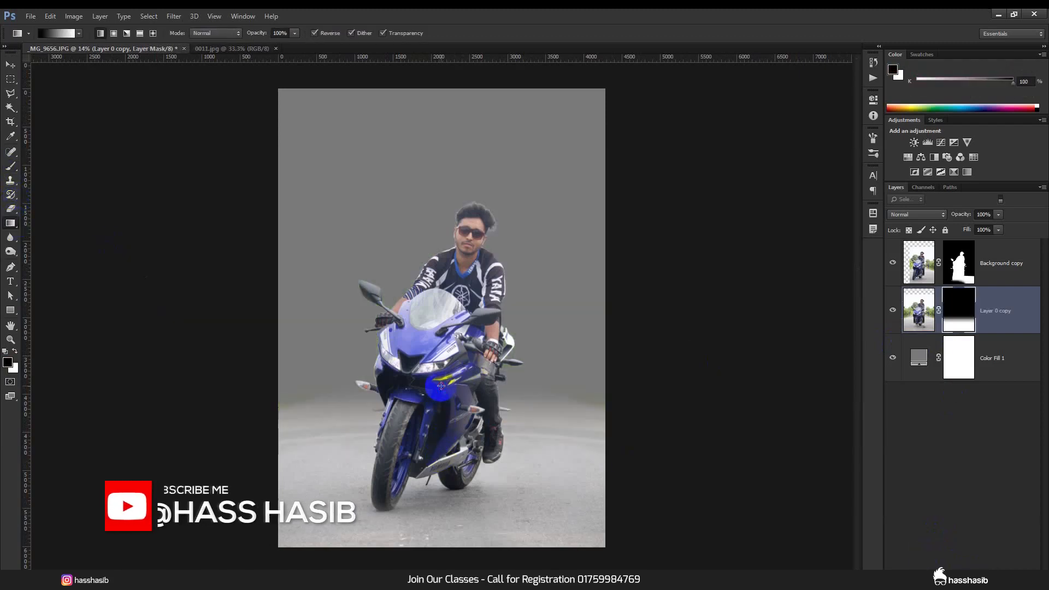
left_click_drag(452, 453, 451, 426)
left_click_drag(454, 471, 459, 435)
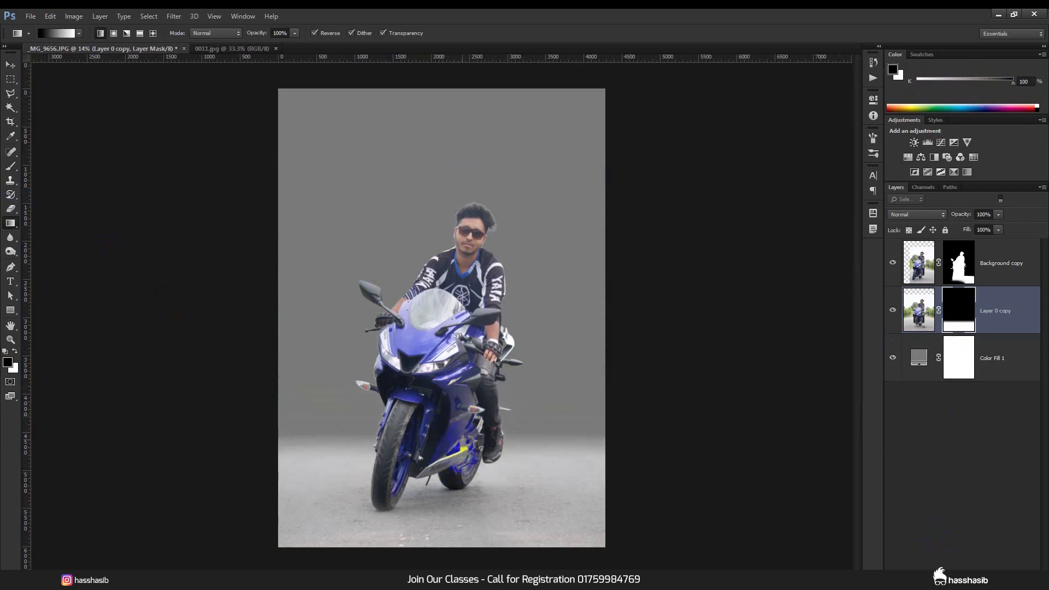
left_click_drag(460, 394, 459, 389)
left_click_drag(460, 471, 456, 406)
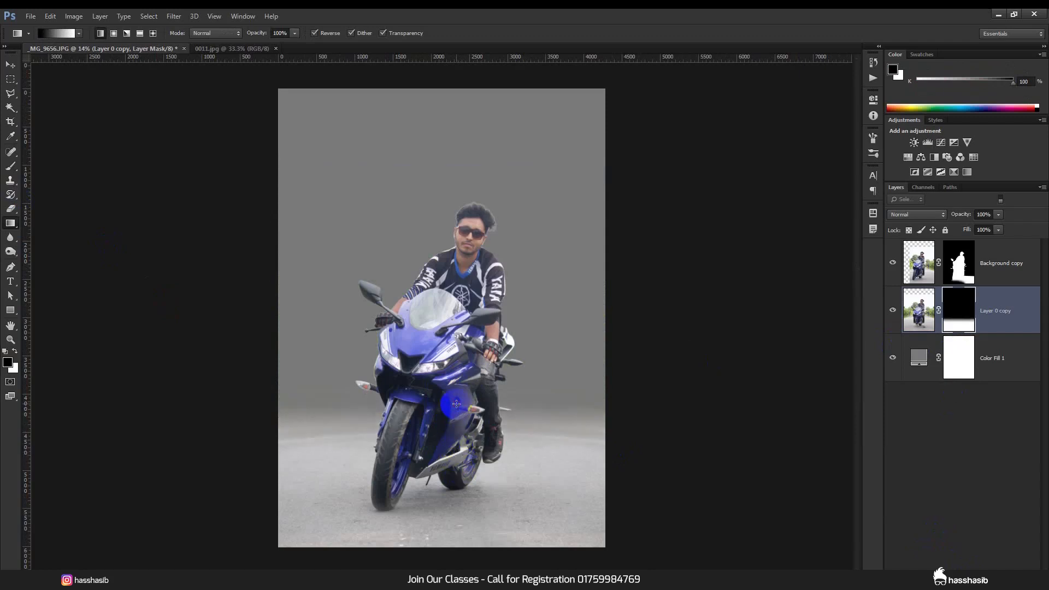
left_click_drag(459, 479, 462, 410)
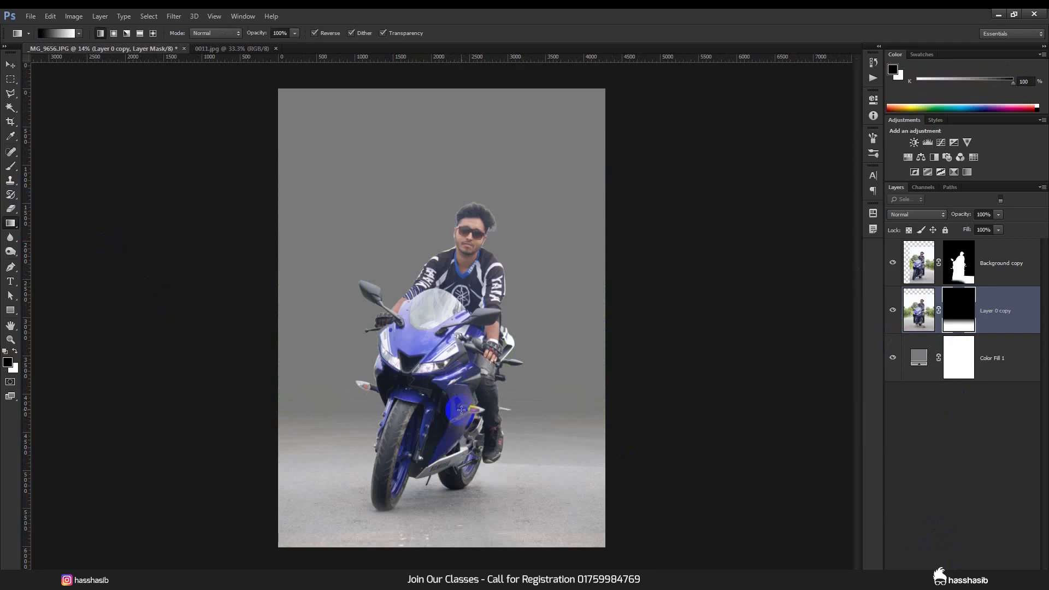
Step: Paint white on the Layer 0 copy mask over the lower right road to smooth the visible blending edge
left_click(11, 167)
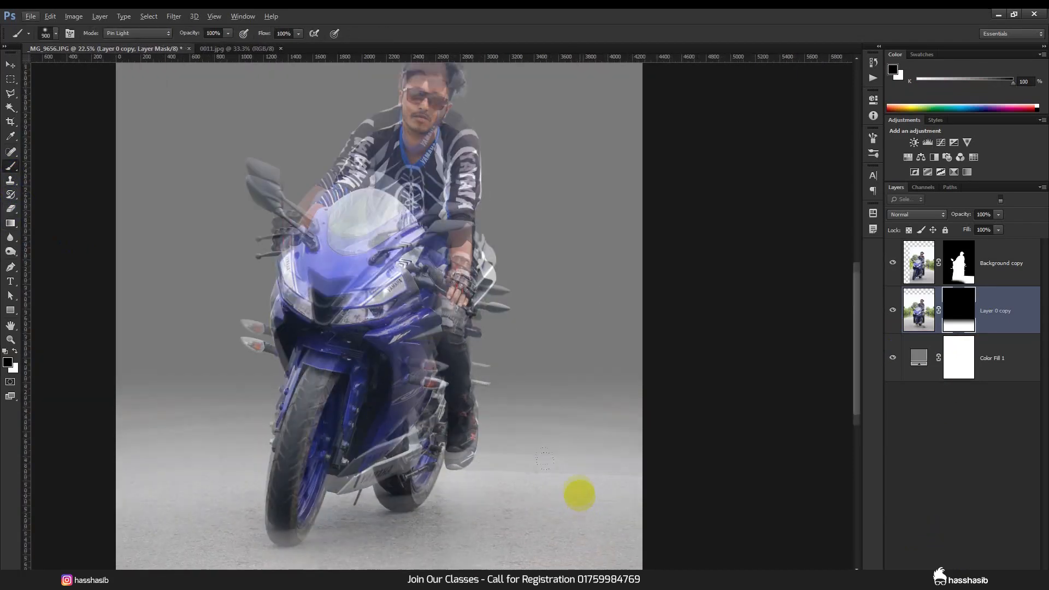
scroll(580, 495, "down", 5)
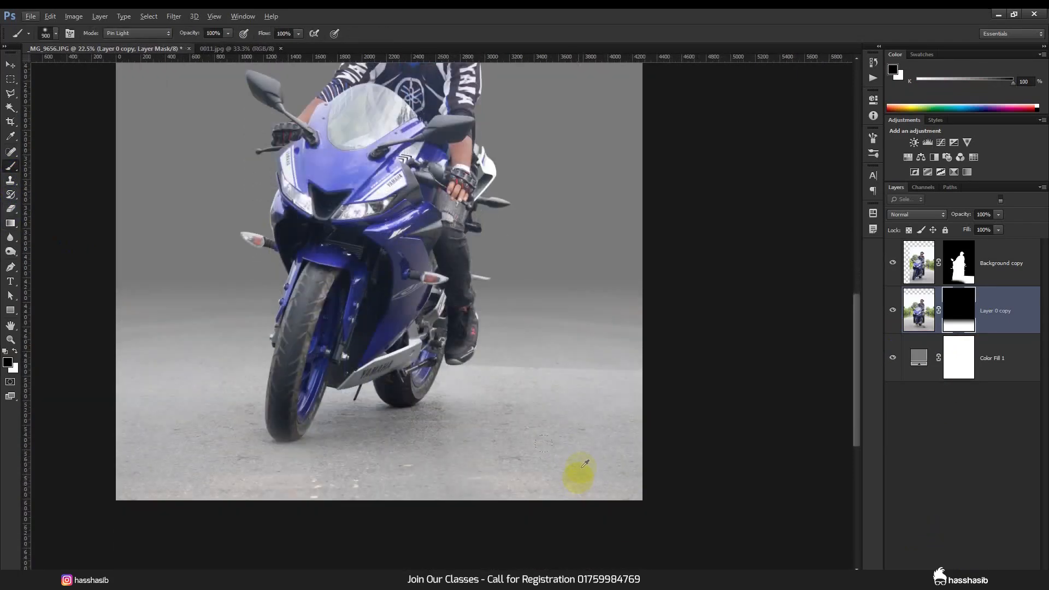
scroll(579, 471, "up", 2)
left_click(16, 352)
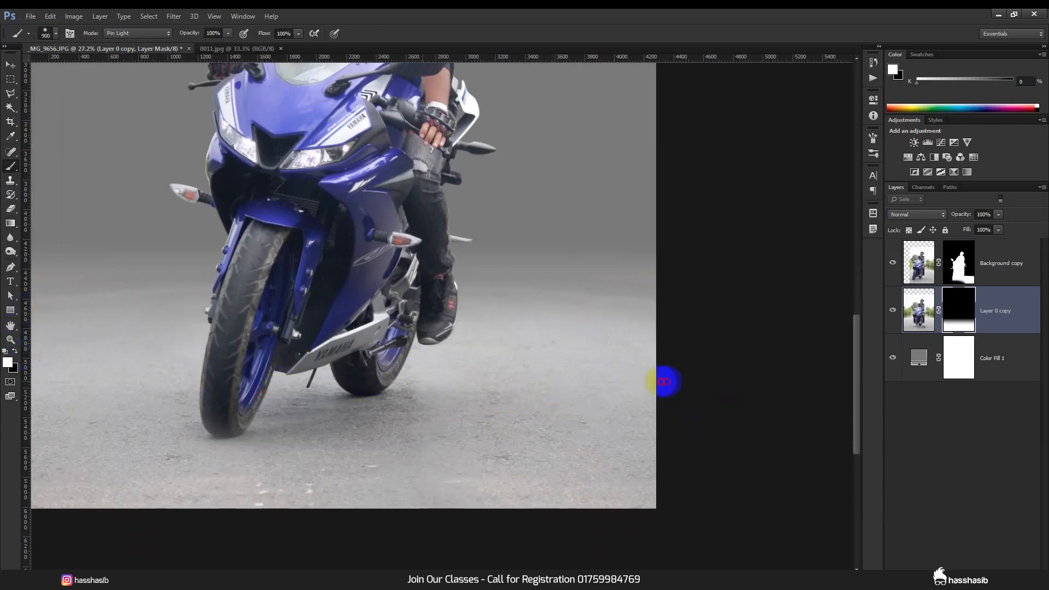
key("ctrl+0")
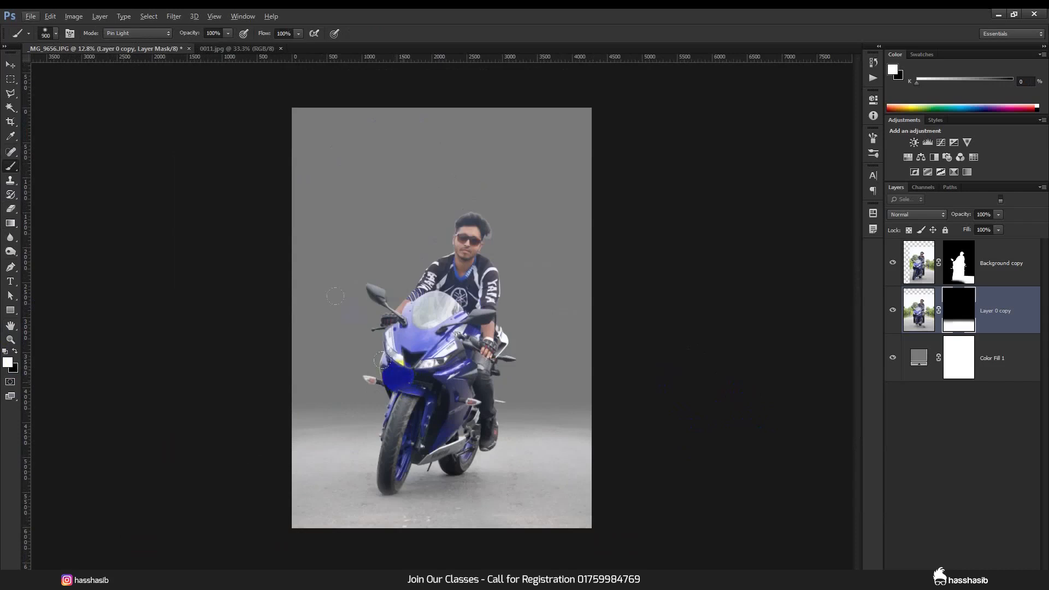
Step: Bring the sky image from 0011.jpg into the motorcycle composite and place its layer between Layer 0 copy and Color Fill 1
key("v")
left_click(244, 49)
left_click_drag(285, 104, 483, 189)
left_click_drag(952, 327, 955, 367)
left_click_drag(556, 227, 471, 185)
Step: Transform the sky layer so it fills the canvas width and reaches from above the top edge down to the road horizon
key("ctrl+t")
left_click_drag(547, 299, 597, 335)
left_click_drag(522, 339, 528, 410)
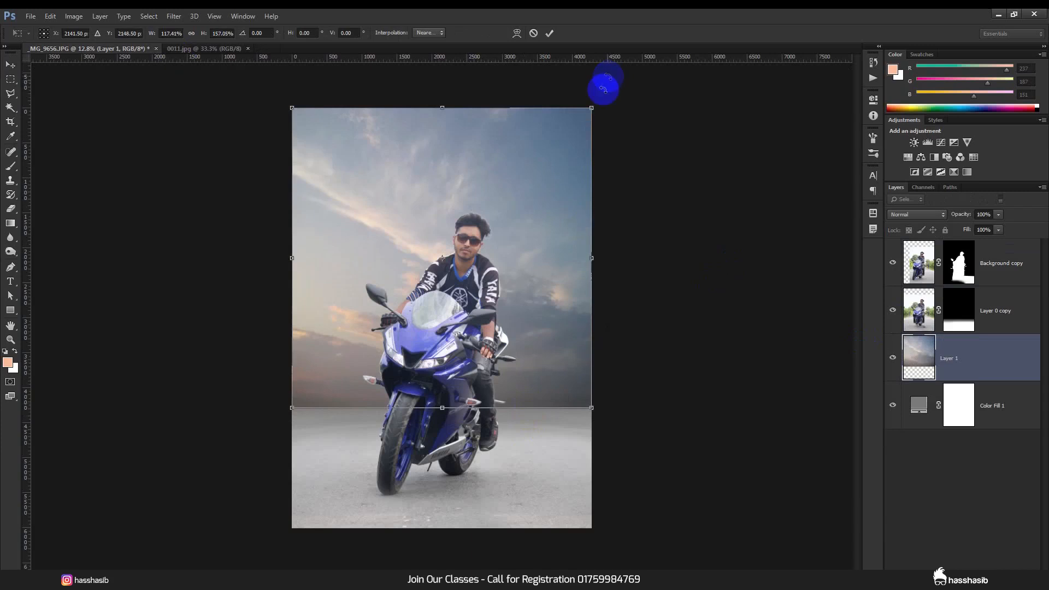
left_click_drag(595, 105, 607, 91)
left_click_drag(454, 101, 445, 65)
left_click(548, 34)
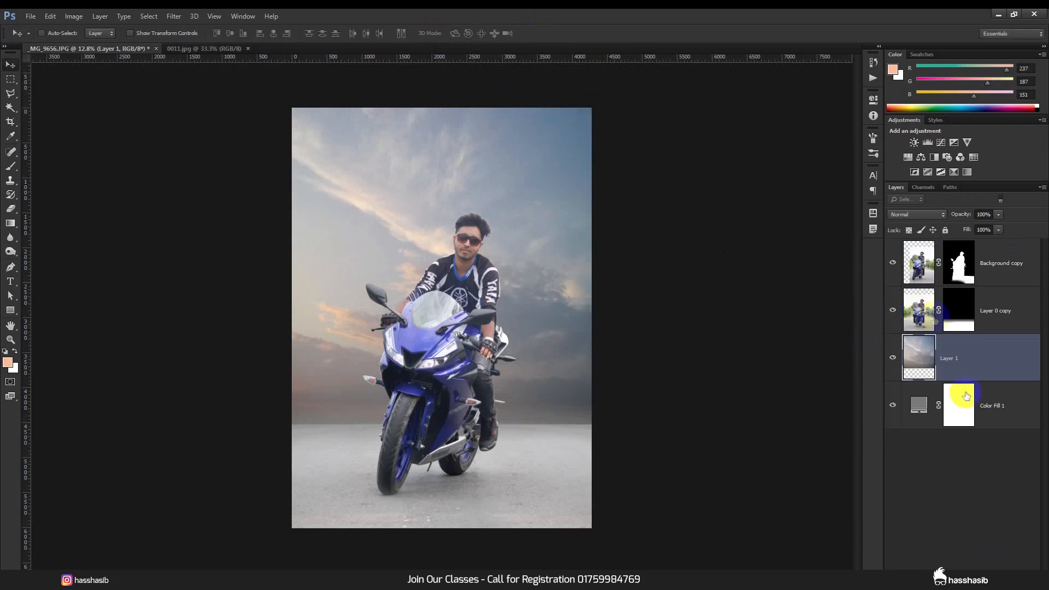
Step: Add a layer mask to the sky layer and apply a vertical gradient that fades the sky's lower part into the fill
left_click(974, 568)
left_click(11, 165)
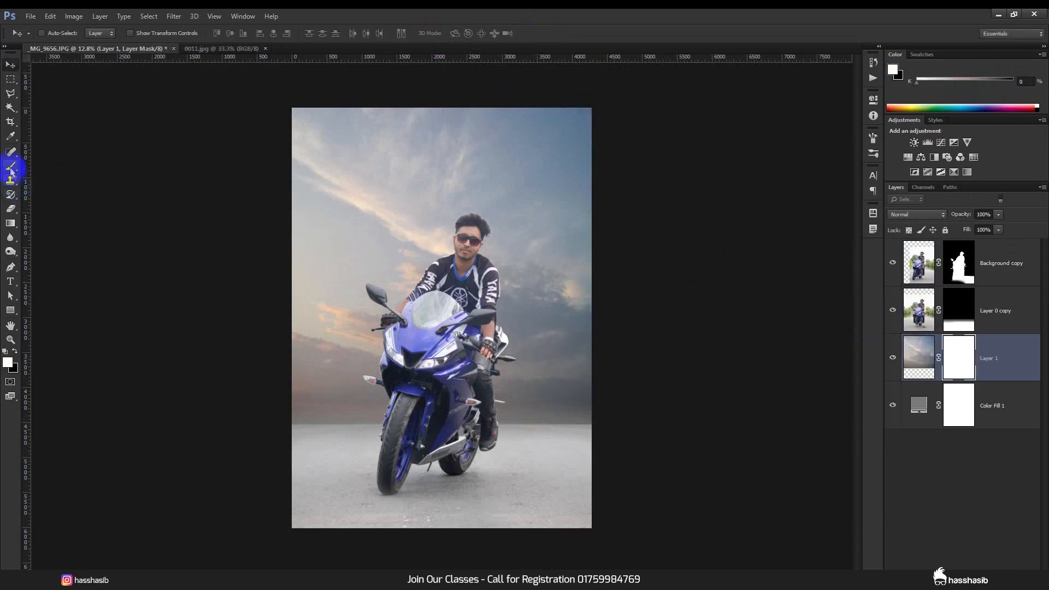
left_click(11, 223)
left_click_drag(438, 440, 440, 350)
left_click_drag(444, 398, 445, 229)
Step: Change the Color Fill 1 color to light gray c8c8ca, sampled from the road near the horizon
double_click(919, 404)
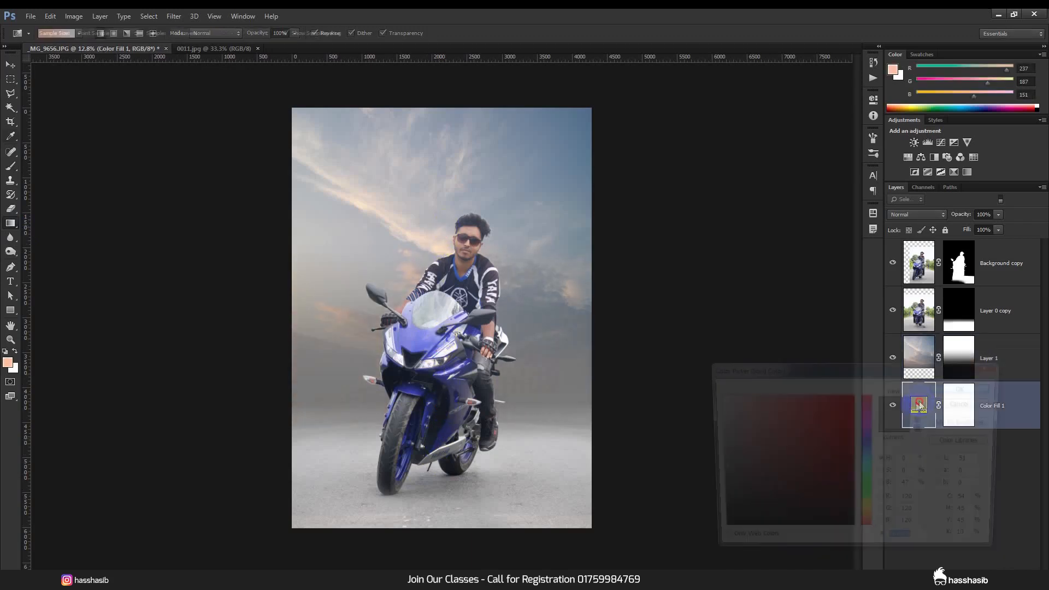
left_click(541, 441)
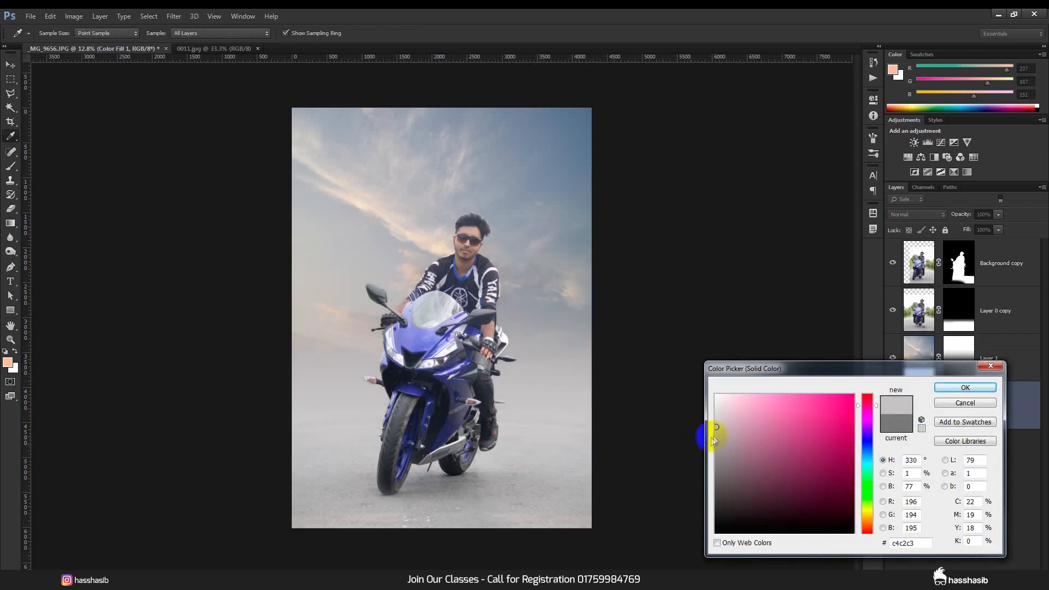
left_click_drag(715, 426, 716, 413)
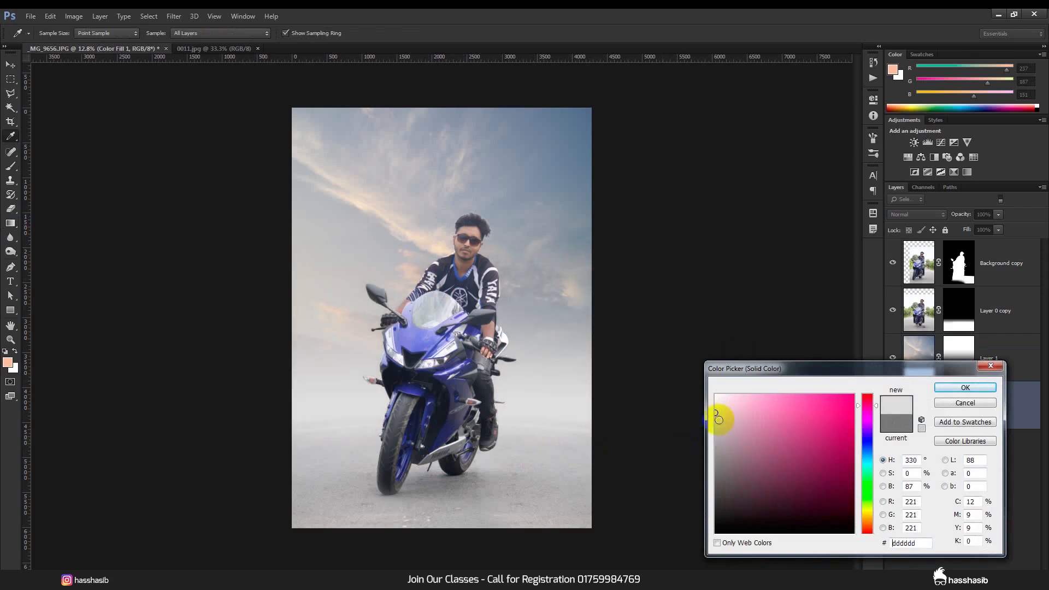
left_click_drag(716, 416, 710, 414)
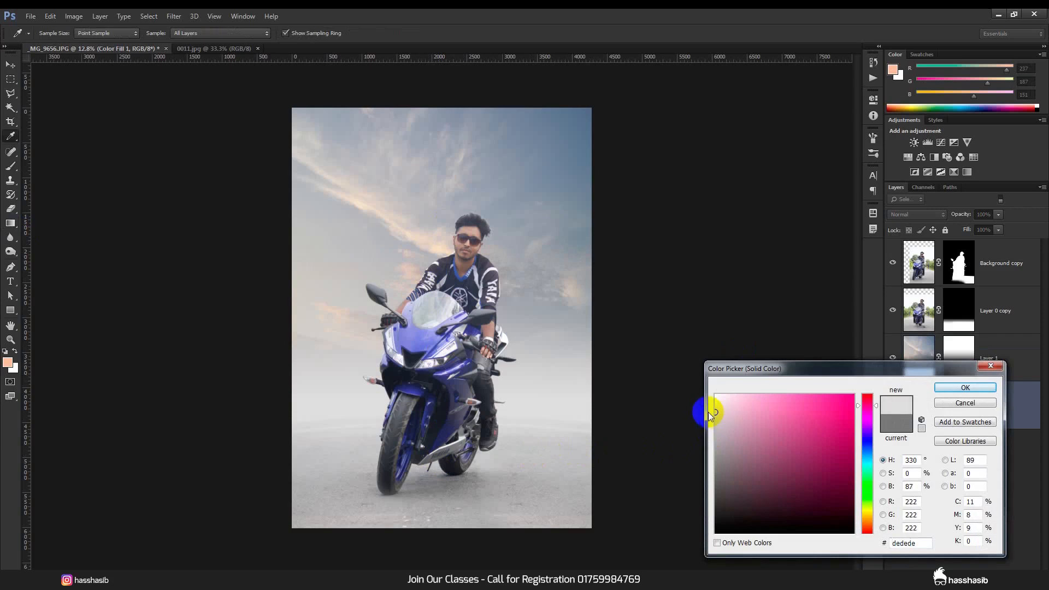
left_click(549, 442)
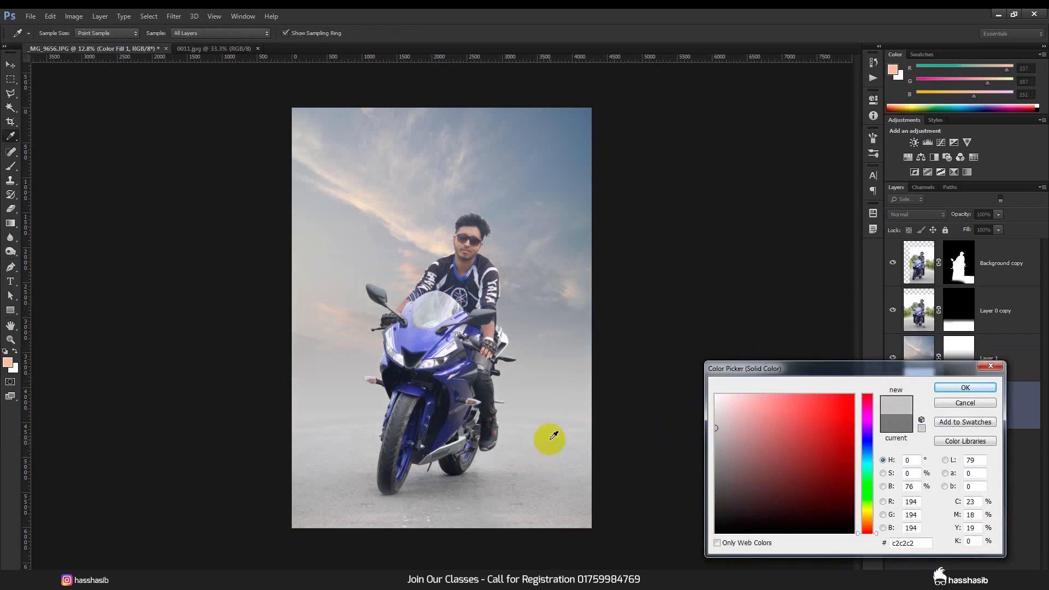
left_click(552, 437)
left_click(966, 388)
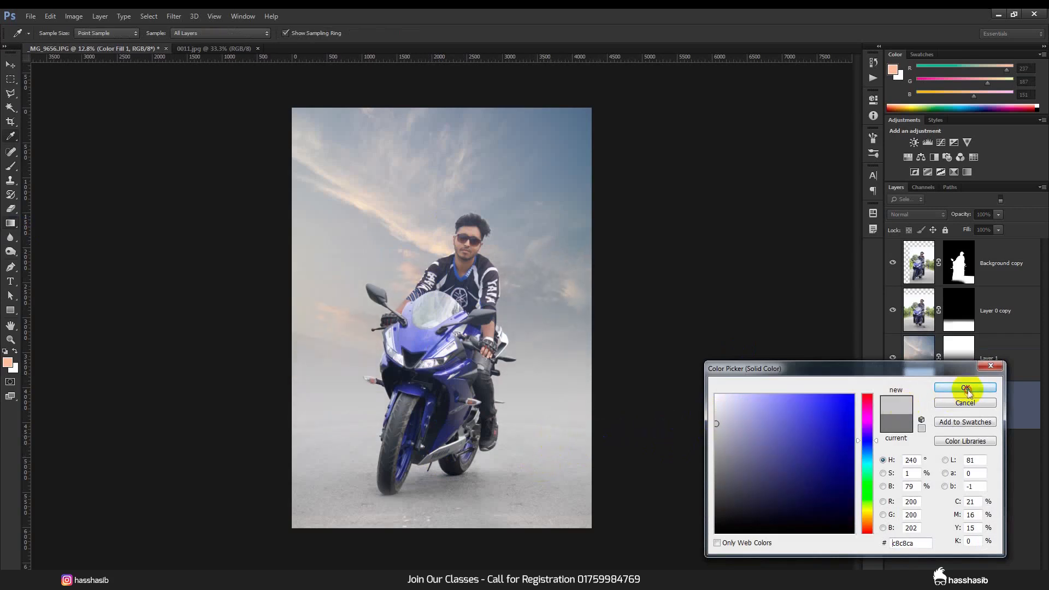
Step: Create a new empty layer above Background copy and clip it to that layer
left_click(998, 277)
scroll(463, 219, "up", 5)
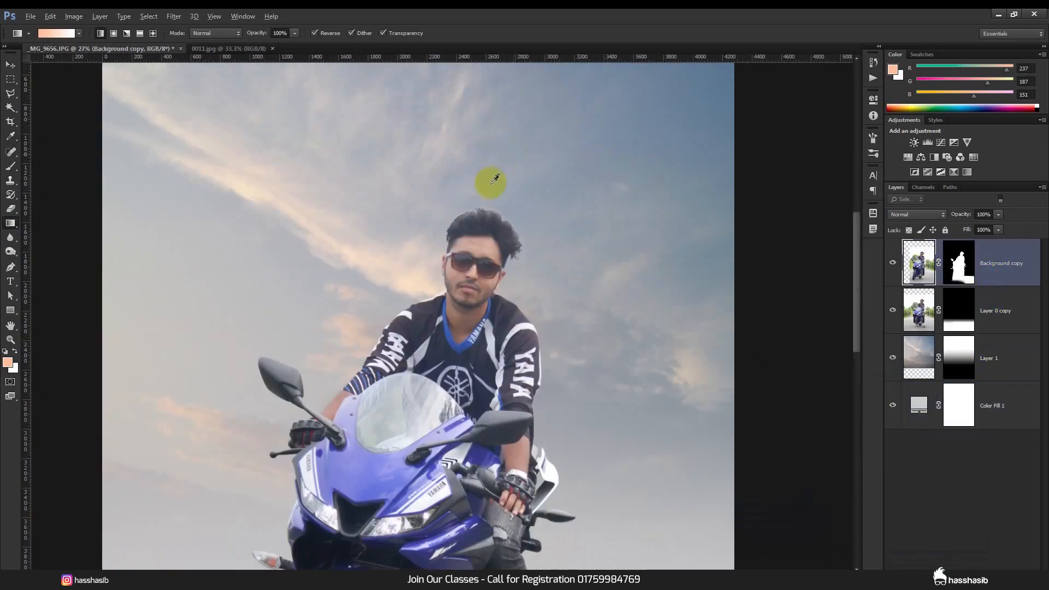
scroll(495, 178, "up", 6)
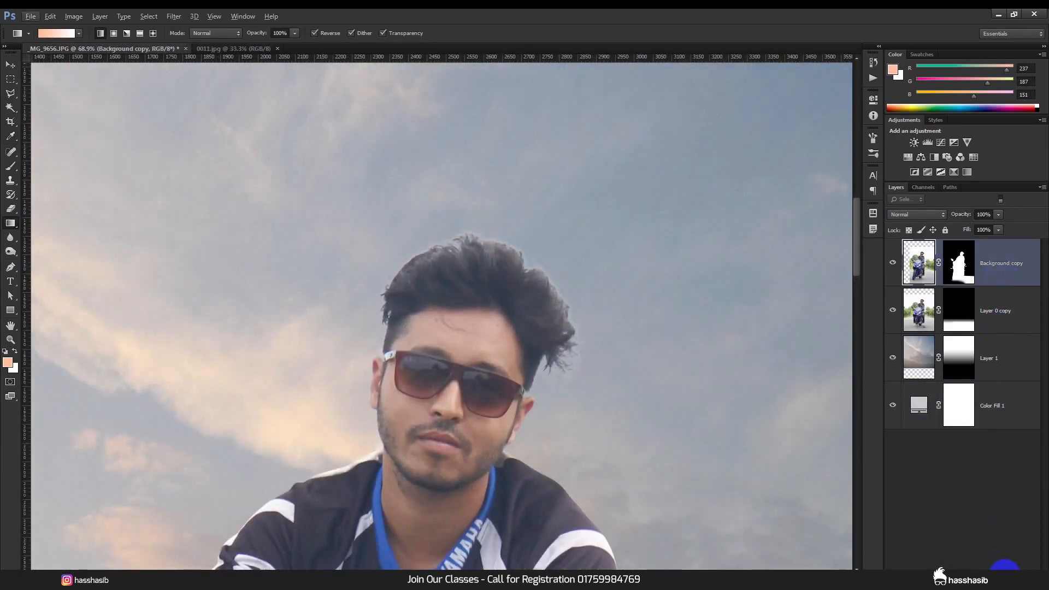
left_click(1011, 568)
right_click(962, 262)
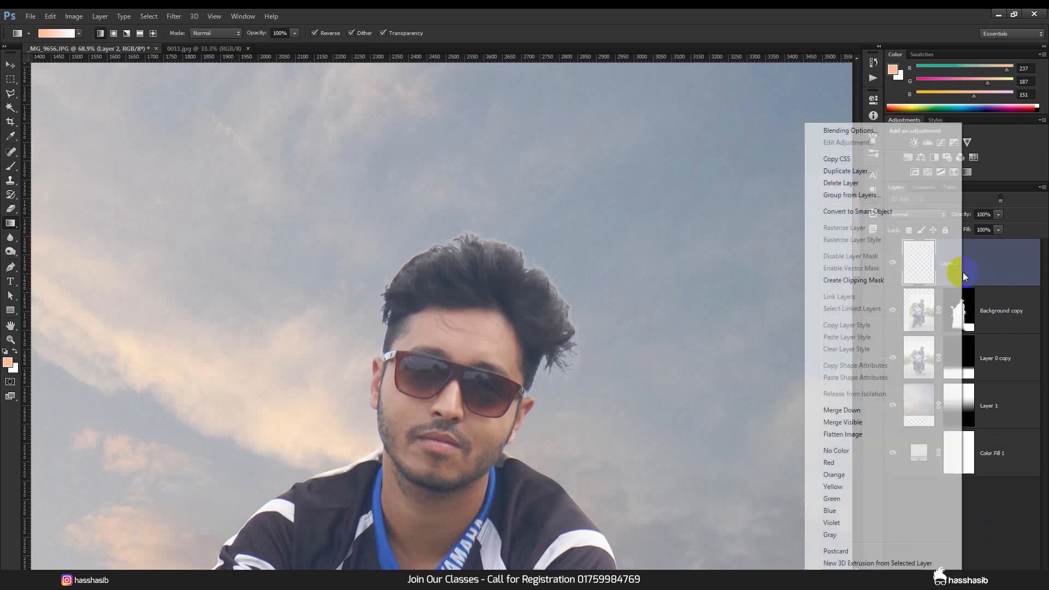
left_click(869, 280)
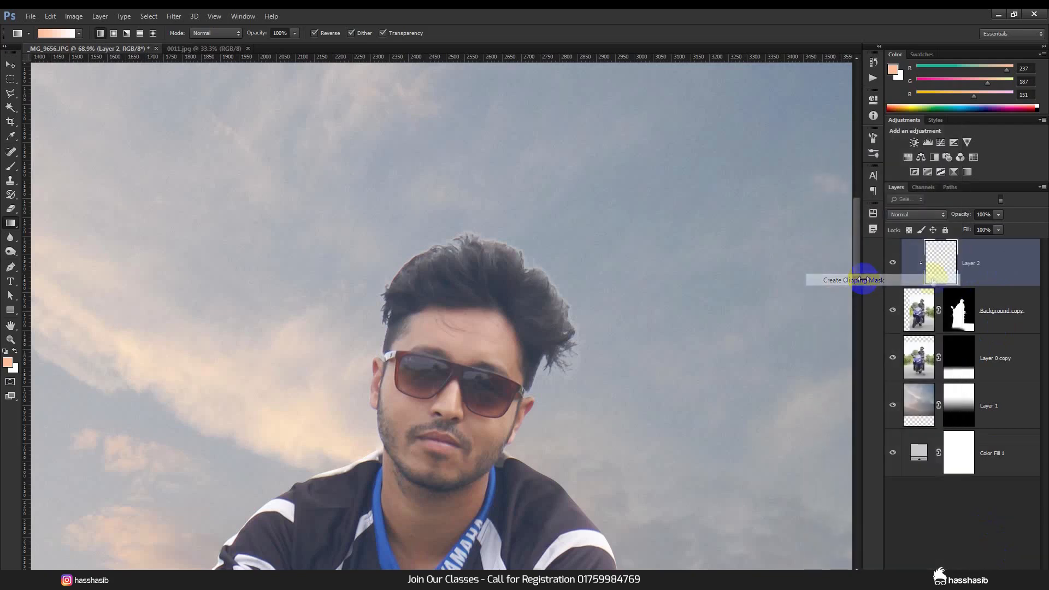
Step: Sample the dark hair color and paint over the rider's light hair edges on Layer 2 with a 125 px brush at 20% opacity
left_click(10, 167)
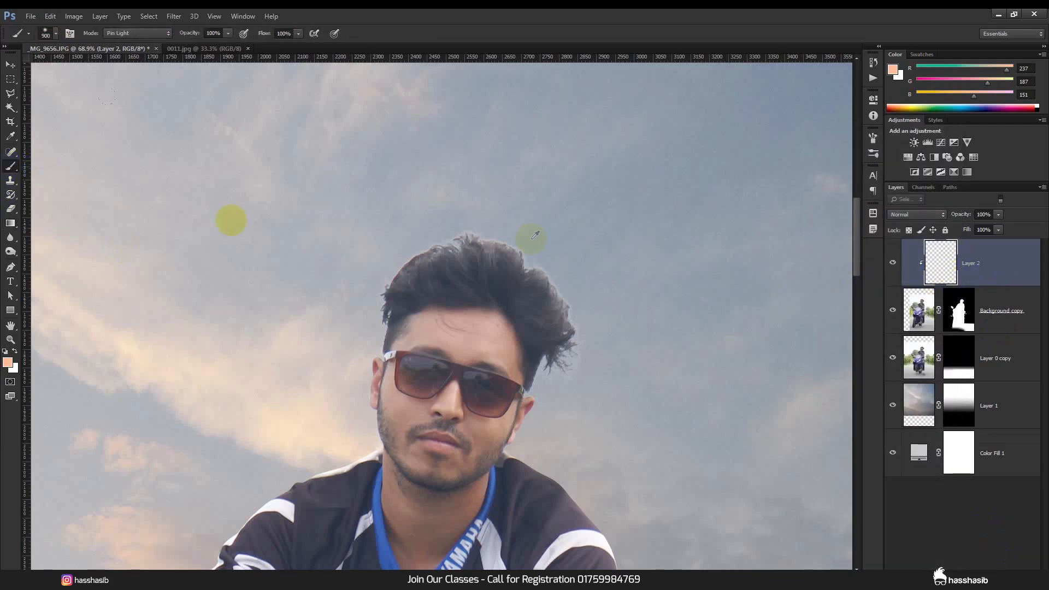
left_click(504, 285, "alt")
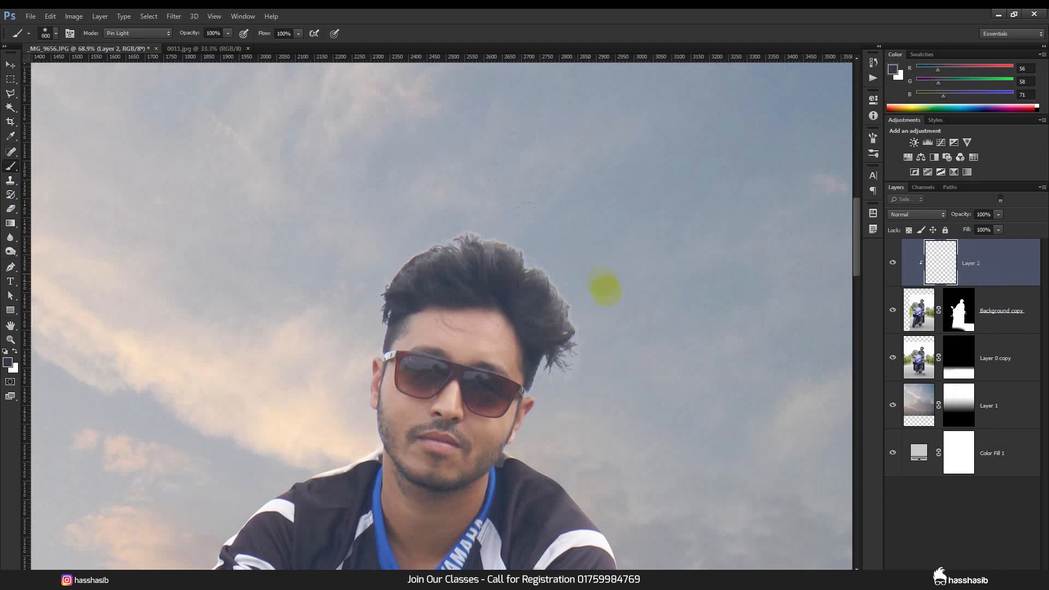
left_click_drag(584, 315, 575, 311)
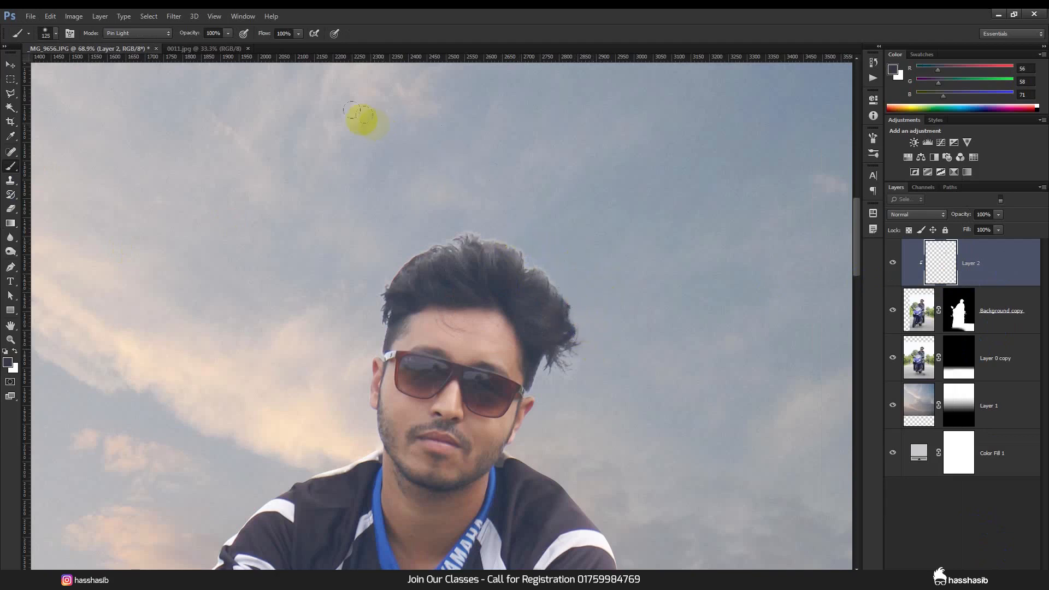
key("ctrl+z")
left_click(184, 38)
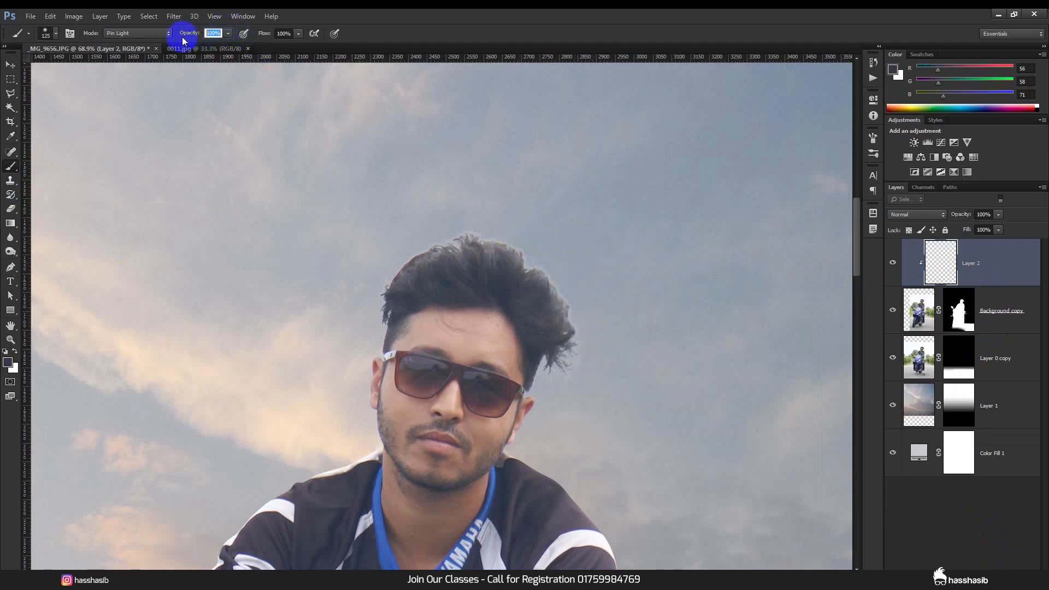
key("Return")
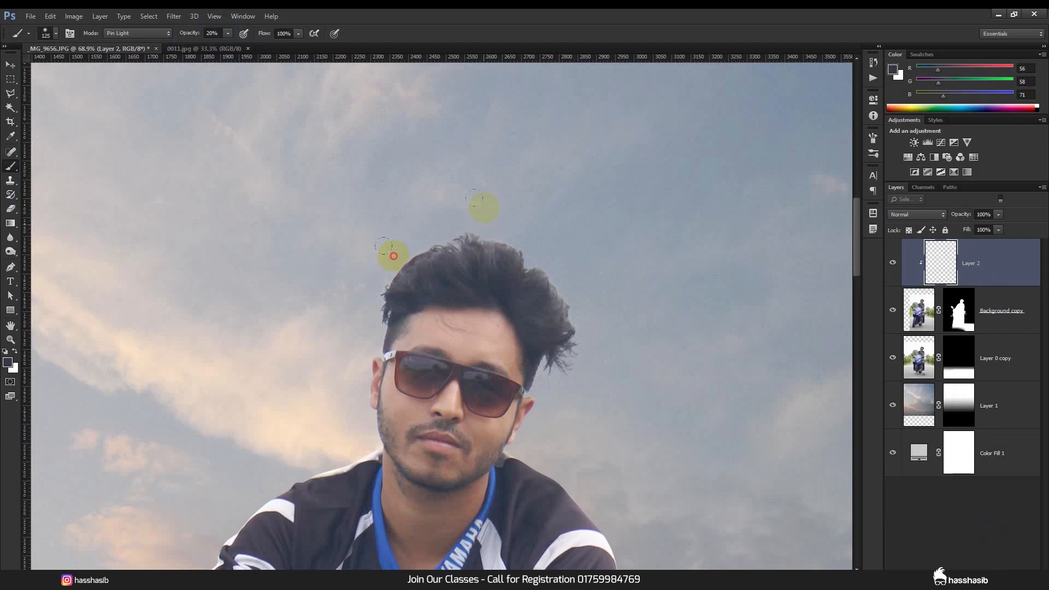
left_click_drag(379, 321, 459, 212)
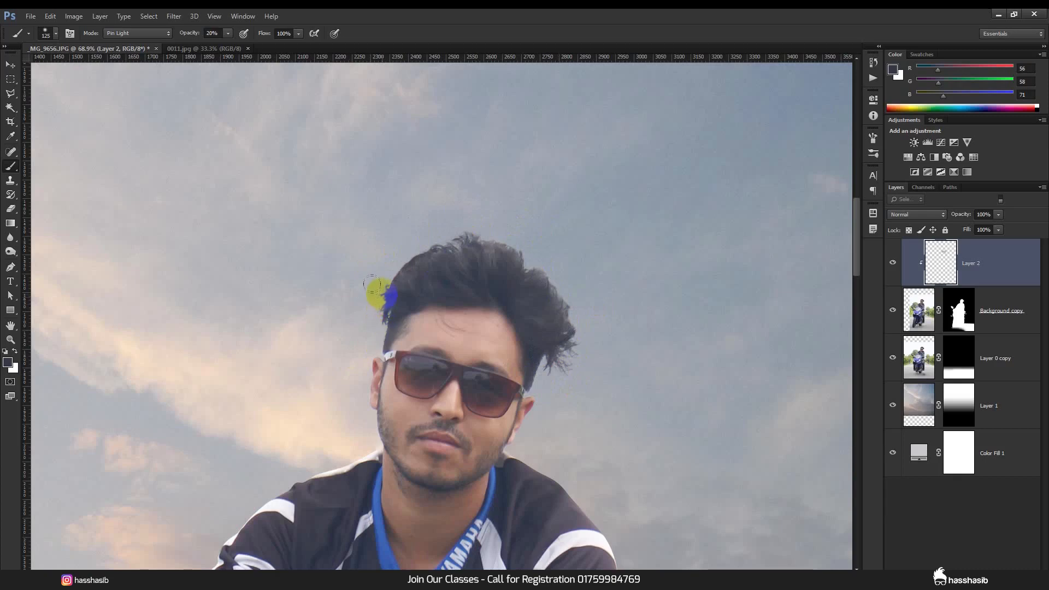
Step: Extend the canvas slightly upward with the Crop tool to include more sky above the rider
key("ctrl+0")
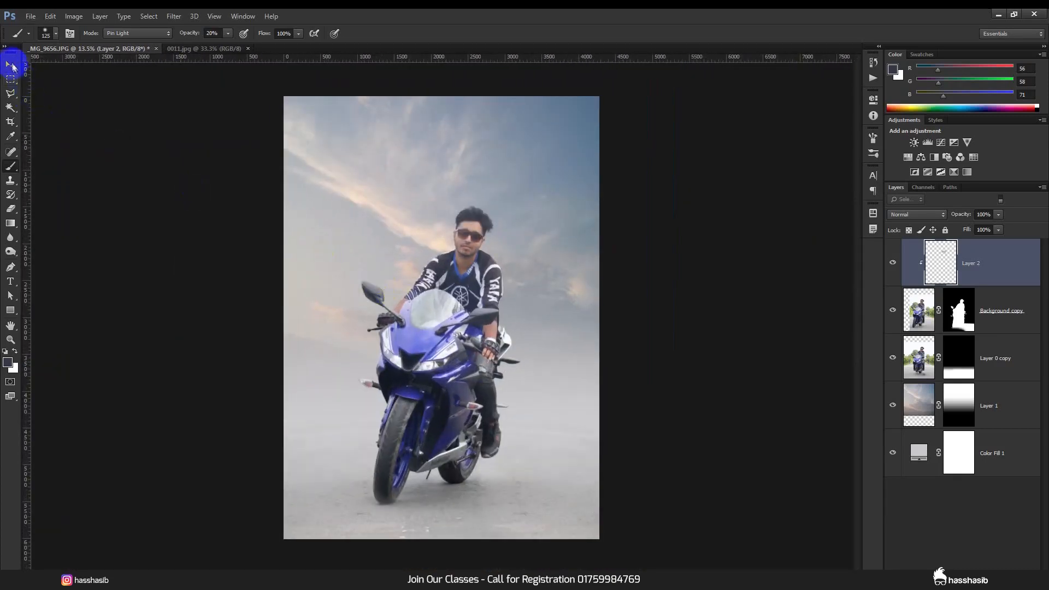
left_click(10, 65)
left_click(6, 122)
left_click_drag(441, 96, 447, 82)
left_click(549, 33)
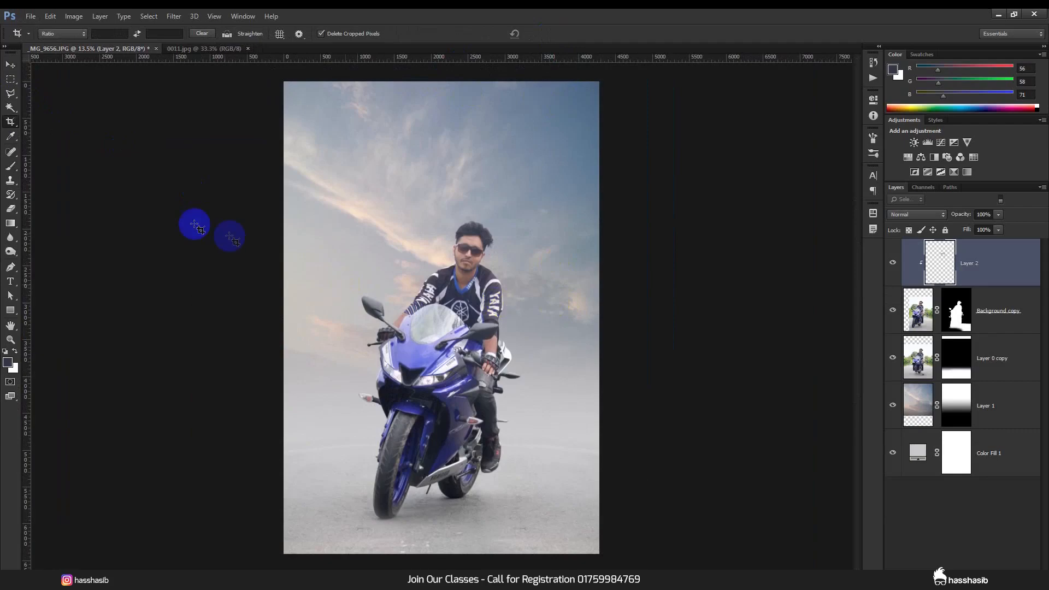
left_click(10, 65)
Step: Check the motorcycle's windscreen by toggling Layer 0 copy and Background copy, and select Background copy's layer mask
scroll(393, 424, "up", 1)
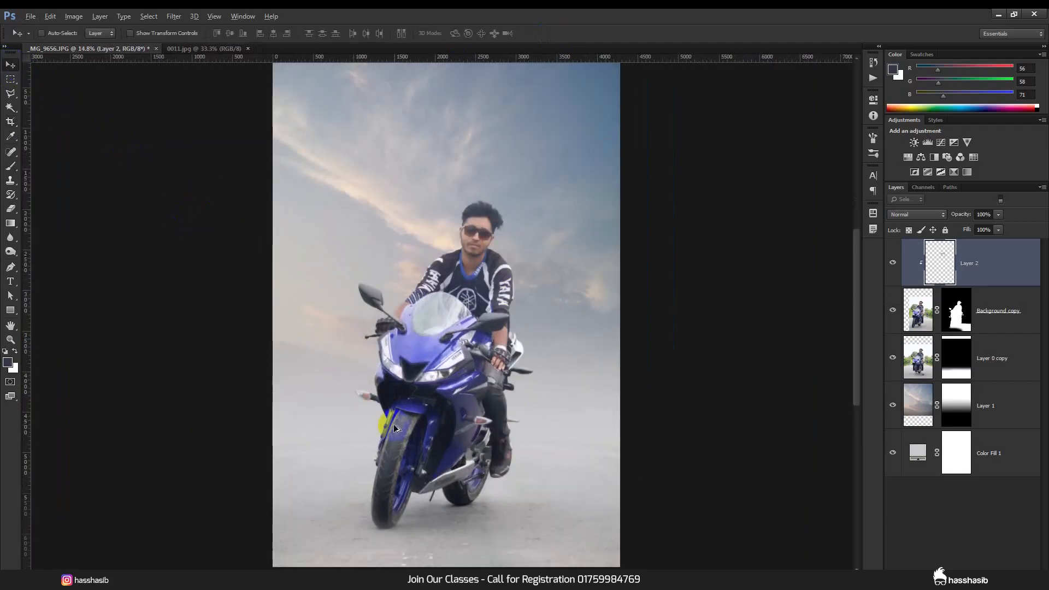
scroll(394, 424, "up", 3)
scroll(446, 270, "up", 15)
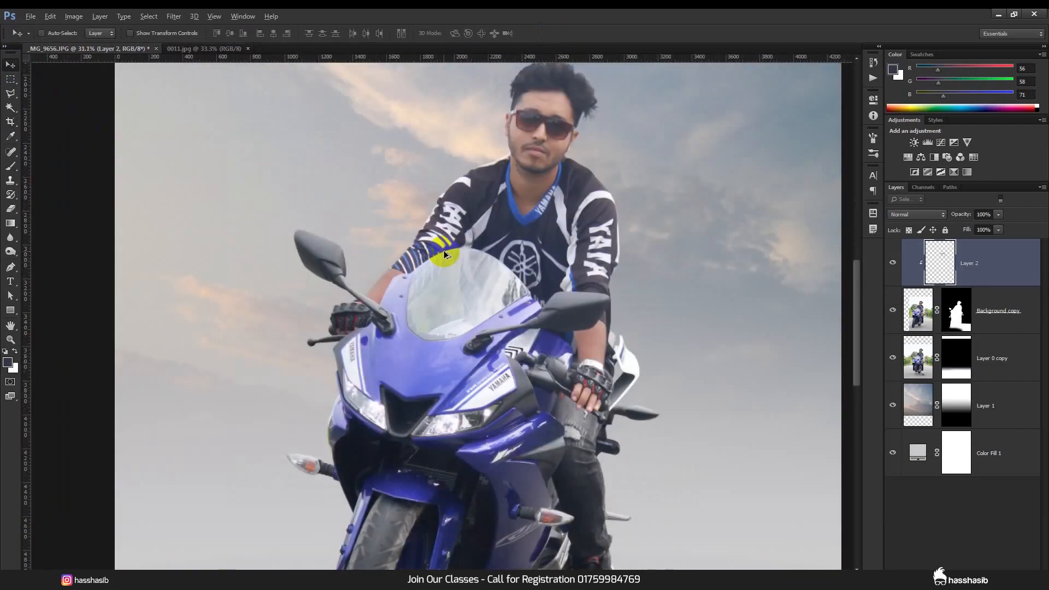
scroll(447, 257, "down", 2)
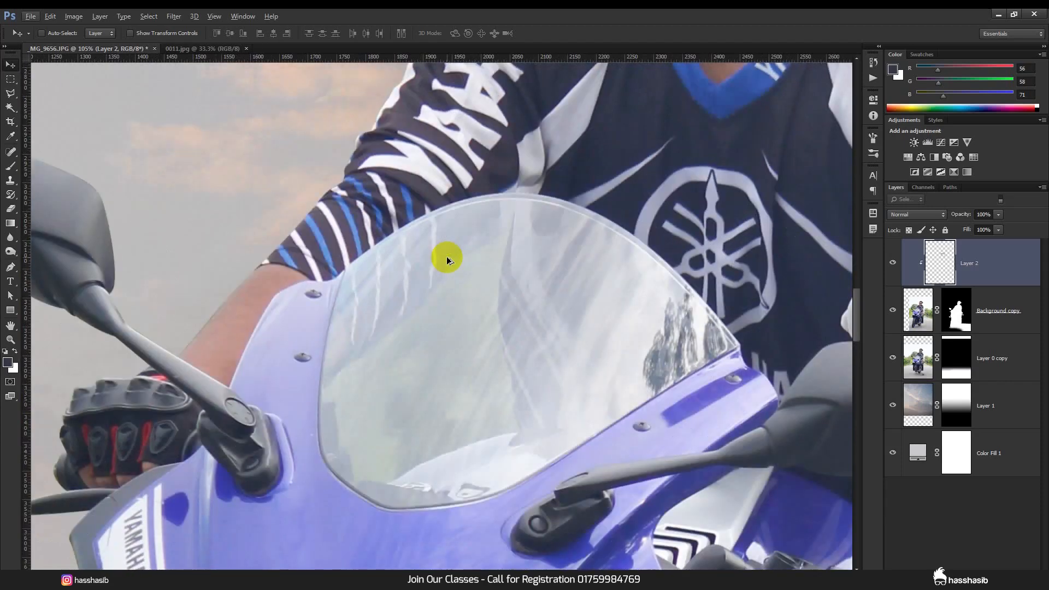
left_click(929, 323)
left_click(894, 358)
left_click(893, 310)
left_click(893, 309)
left_click(956, 318)
scroll(416, 321, "up", 4)
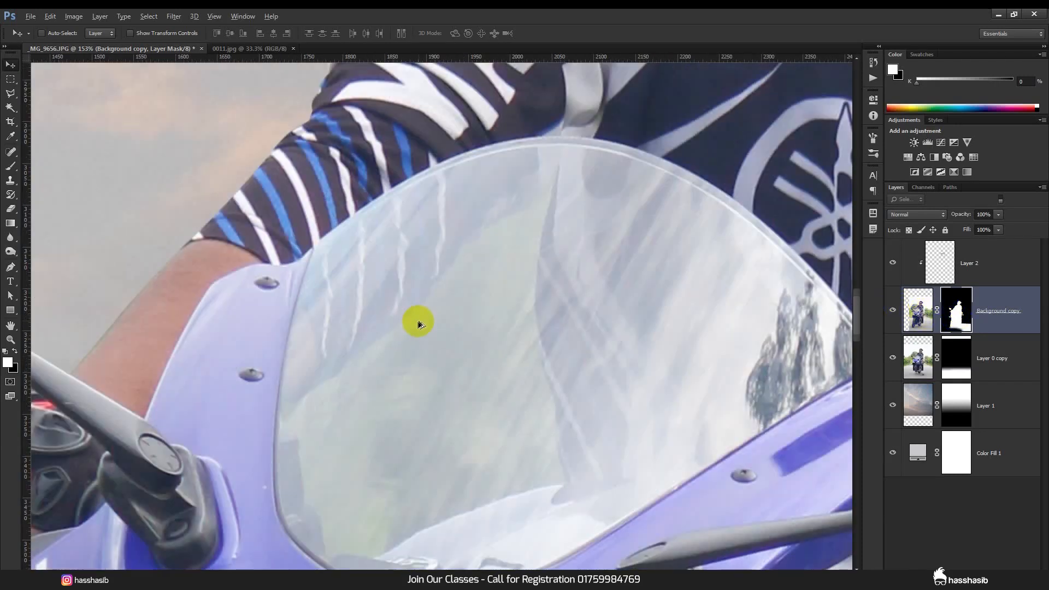
Step: Start a Pen path along the upper edge of the greenish see-through area in the windscreen, up to its peak
left_click(10, 268)
scroll(375, 382, "up", 1)
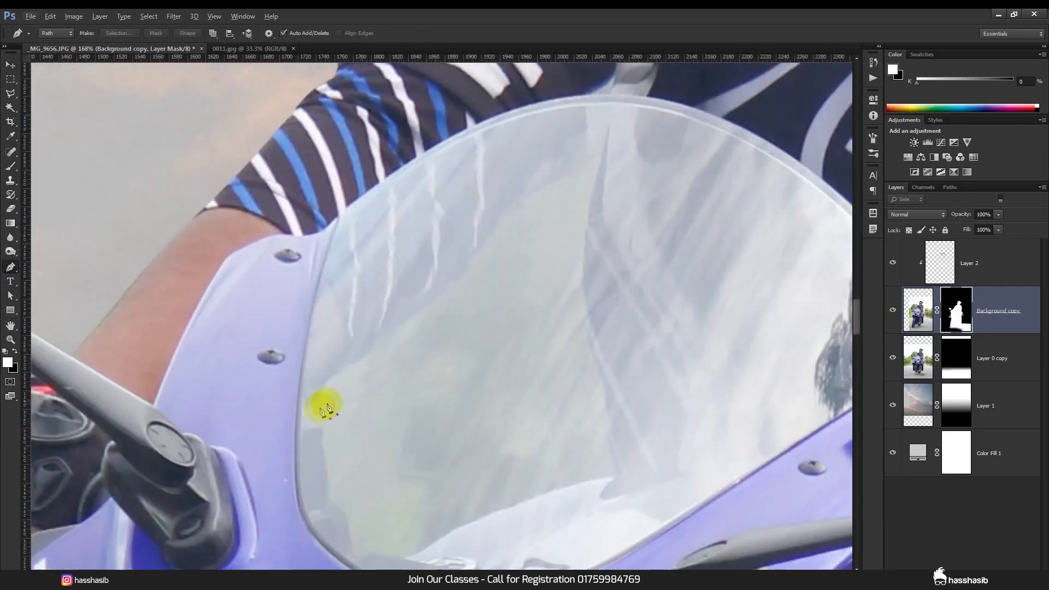
left_click(304, 409)
left_click_drag(328, 376, 430, 302)
left_click(372, 351)
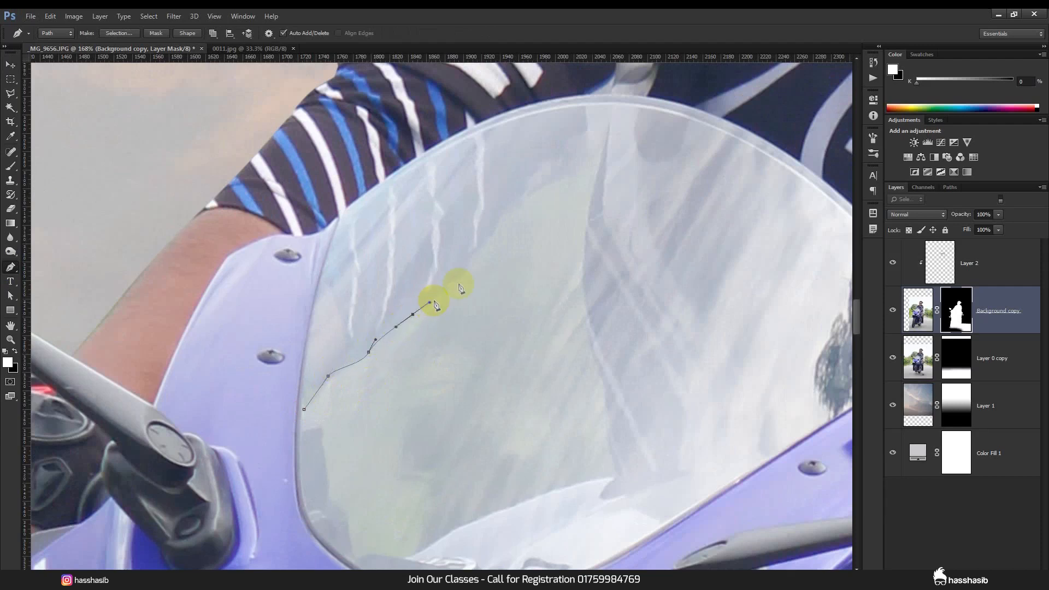
left_click_drag(475, 252, 581, 174)
left_click(606, 140)
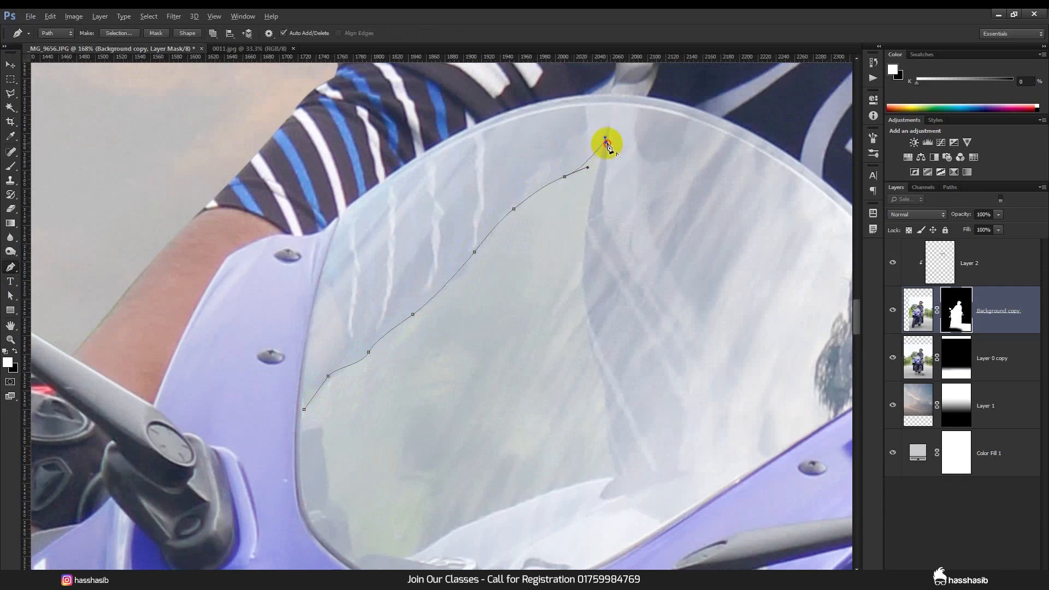
Step: Continue the path from the peak down the curved right edge of the greenish windscreen area
left_click_drag(596, 180, 591, 207)
left_click_drag(585, 261, 584, 281)
left_click_drag(592, 344, 607, 411)
left_click_drag(618, 471, 623, 490)
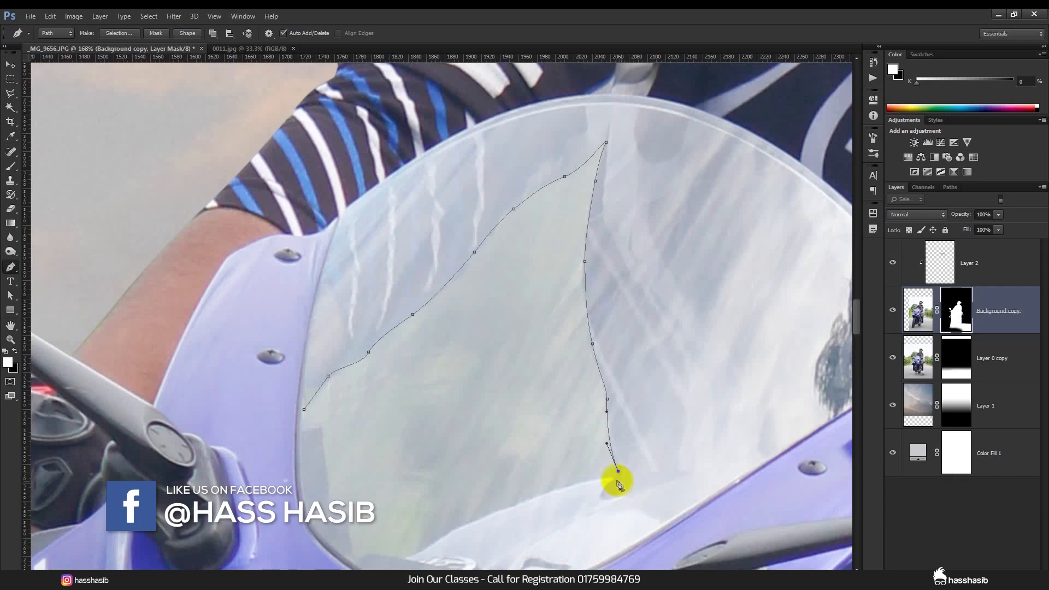
Step: Trace the lower edge of the greenish windscreen area back along the white reflection toward its left side
scroll(491, 500, "down", 1)
left_click_drag(453, 490, 347, 539)
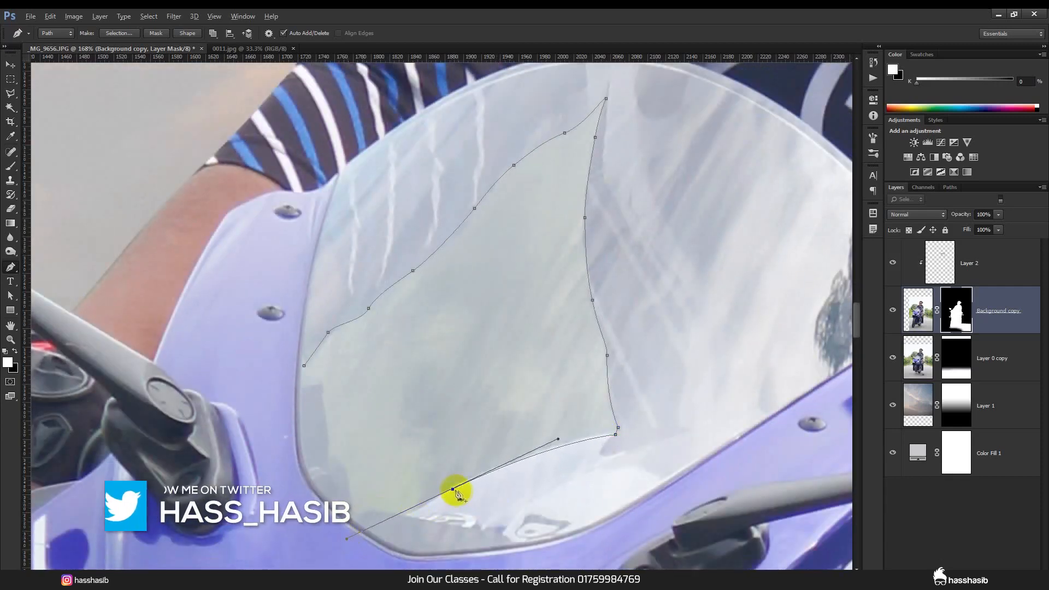
left_click_drag(405, 514, 396, 518)
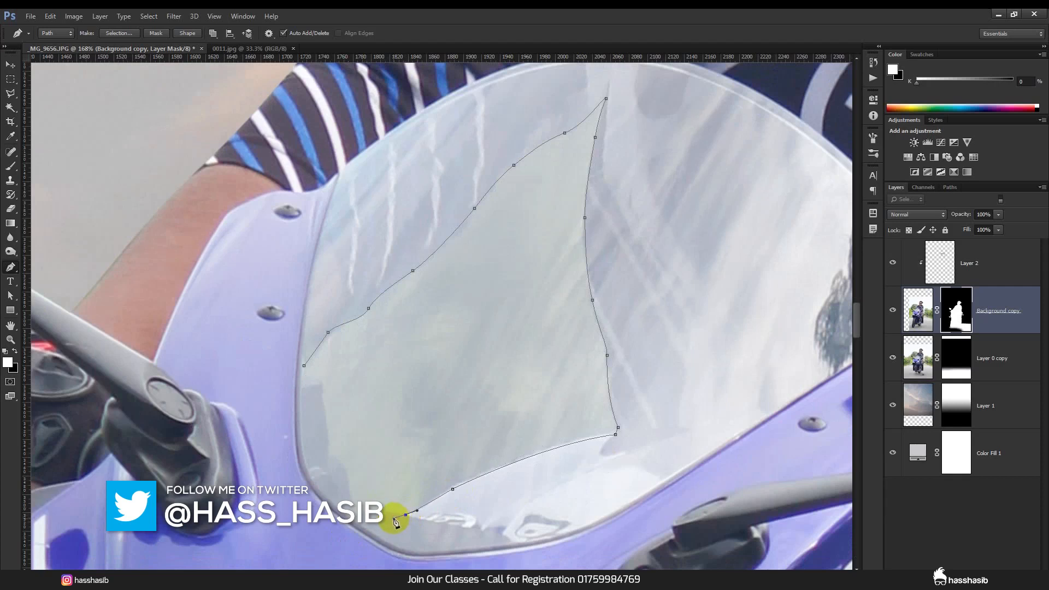
left_click_drag(360, 516, 360, 524)
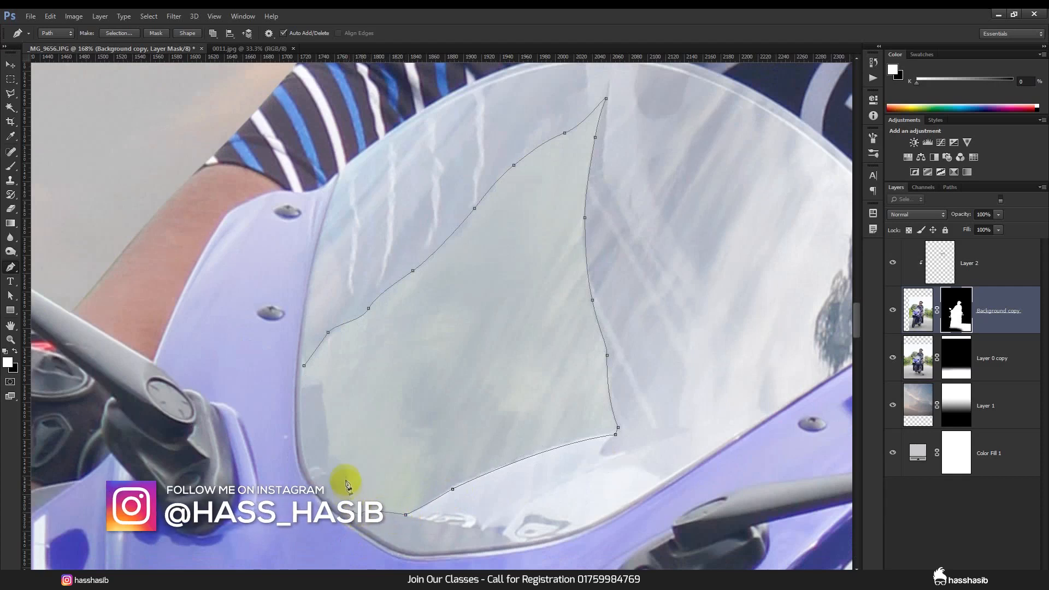
Step: Trace the left edge of the greenish windscreen area and close the path at its starting point
left_click(327, 459)
left_click(322, 394)
left_click(316, 379)
left_click(300, 379)
left_click(308, 364)
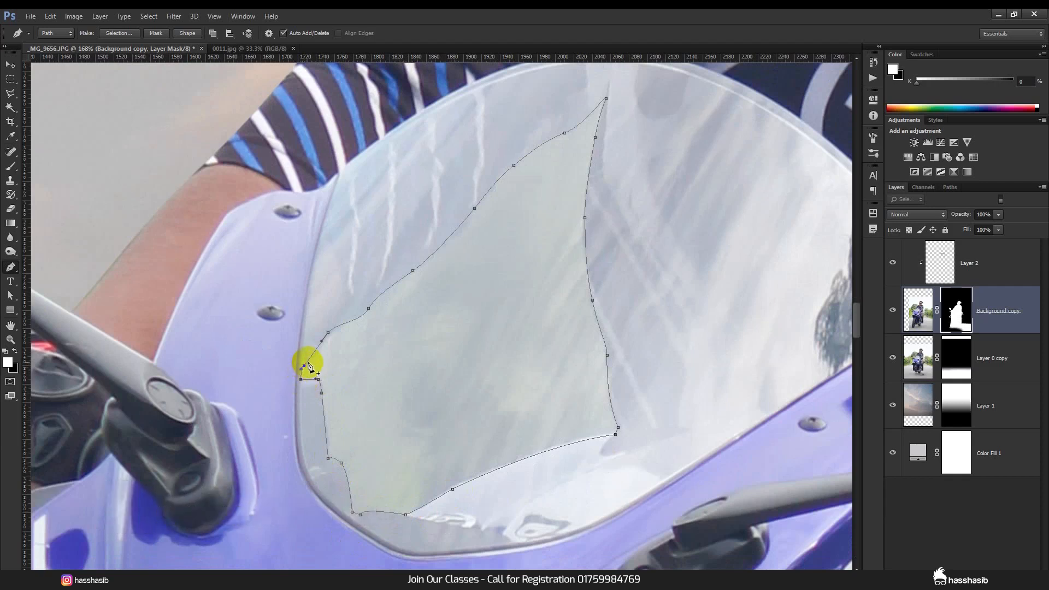
Step: Convert the windscreen path to a selection and paint black at 20% opacity inside it on Background copy's mask
key("ctrl+Return")
left_click(919, 312)
left_click(956, 310)
left_click(10, 166)
left_click(14, 353)
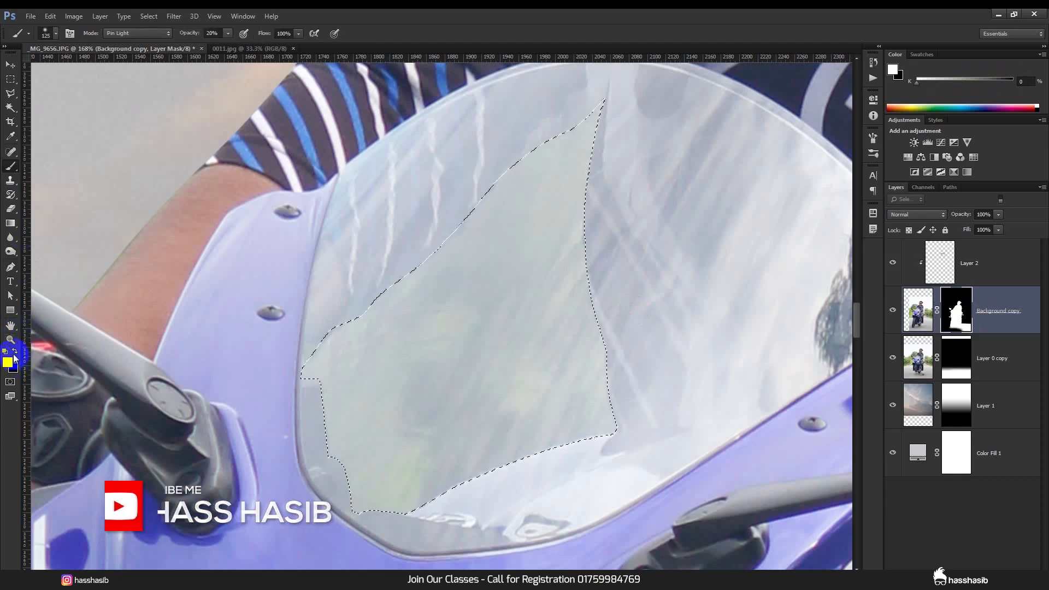
left_click(15, 354)
mouse_move(353, 377)
left_mouse_down()
mouse_move(379, 339)
mouse_move(381, 276)
left_mouse_up()
mouse_move(305, 458)
left_mouse_down()
mouse_move(470, 464)
mouse_move(587, 402)
left_mouse_up()
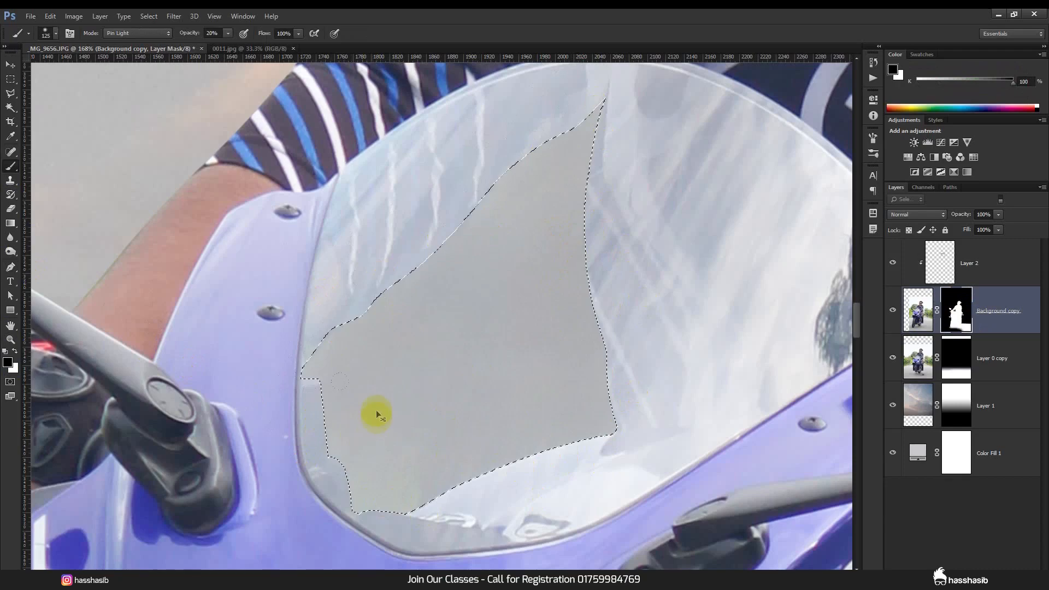
scroll(474, 377, "down", 10)
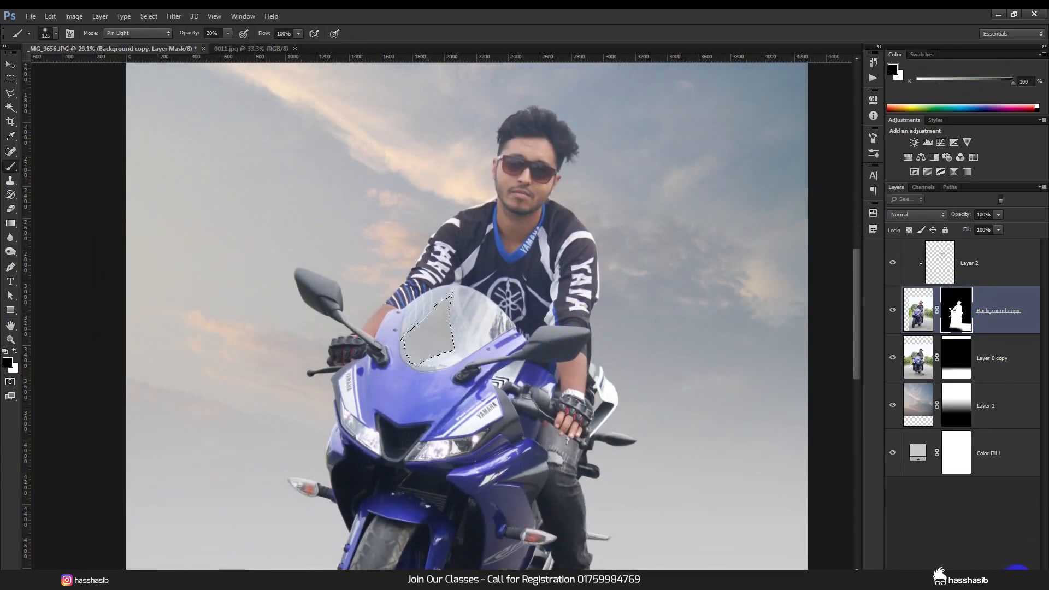
Step: Add a clipped layer directly above Background copy and tint the selected windscreen area with a sampled gray using a 700 px brush at 20% opacity
left_click(1017, 571)
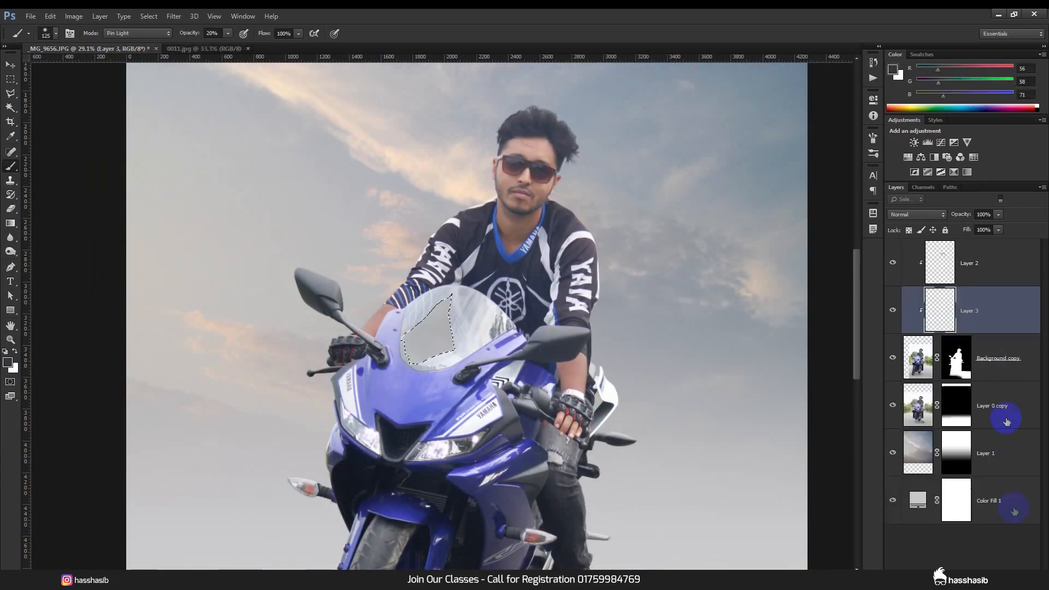
left_click(15, 352)
scroll(465, 295, "up", 5)
left_click_drag(389, 355, 357, 391)
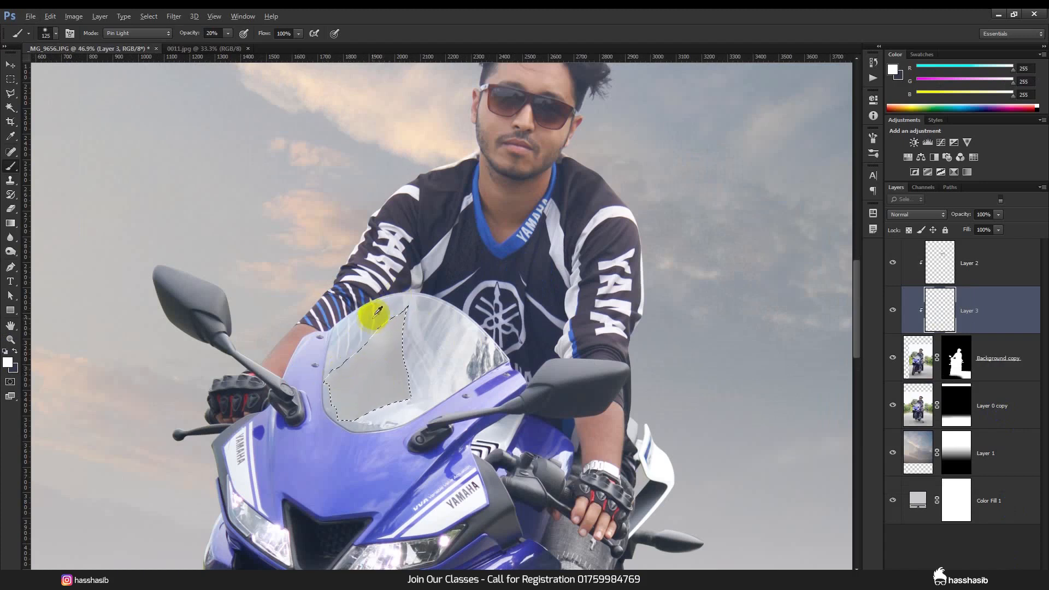
left_click(436, 256, "alt")
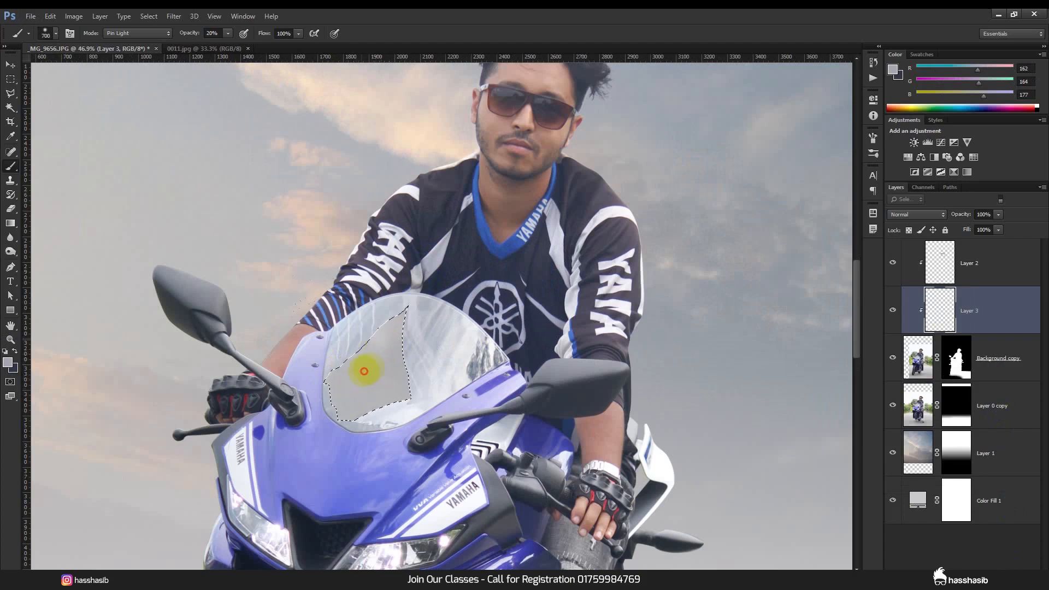
mouse_move(392, 369)
left_mouse_down()
mouse_move(403, 406)
mouse_move(374, 421)
left_mouse_up()
mouse_move(412, 389)
left_mouse_down()
mouse_move(382, 381)
mouse_move(373, 359)
left_mouse_up()
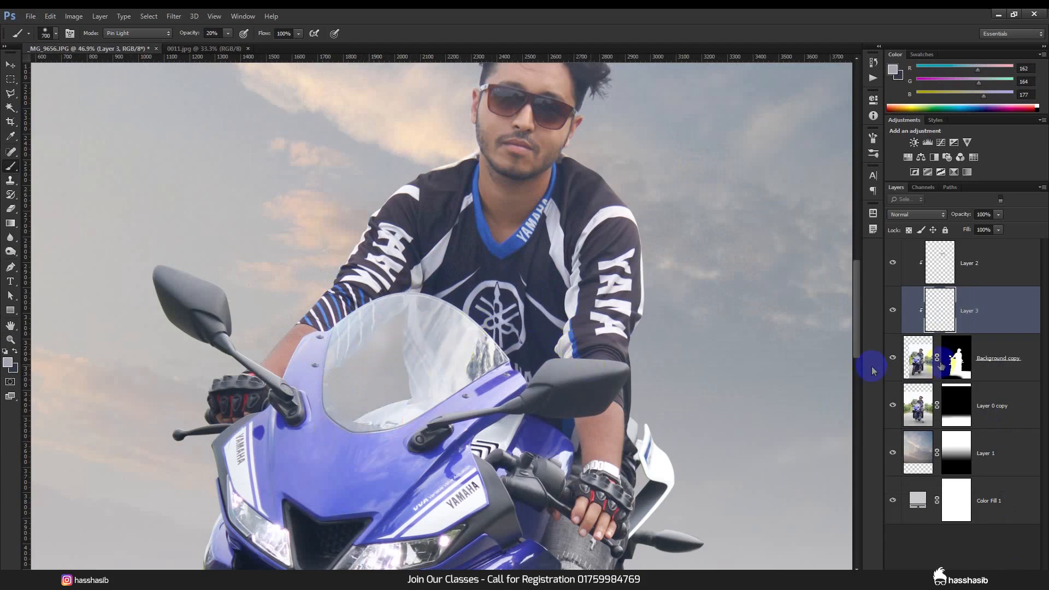
left_click(11, 65)
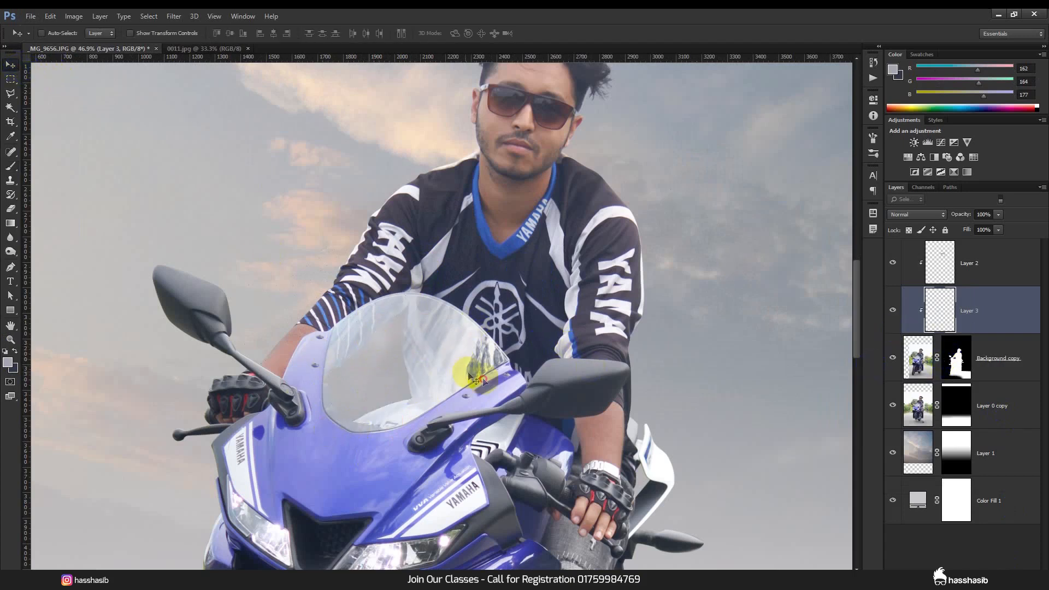
scroll(486, 377, "down", 5)
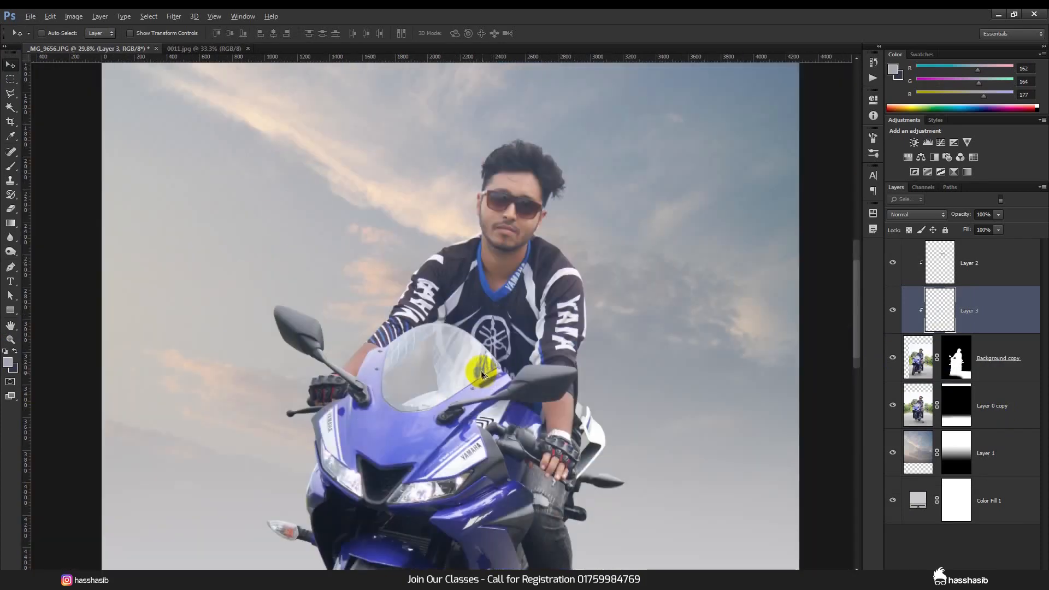
scroll(476, 371, "up", 1)
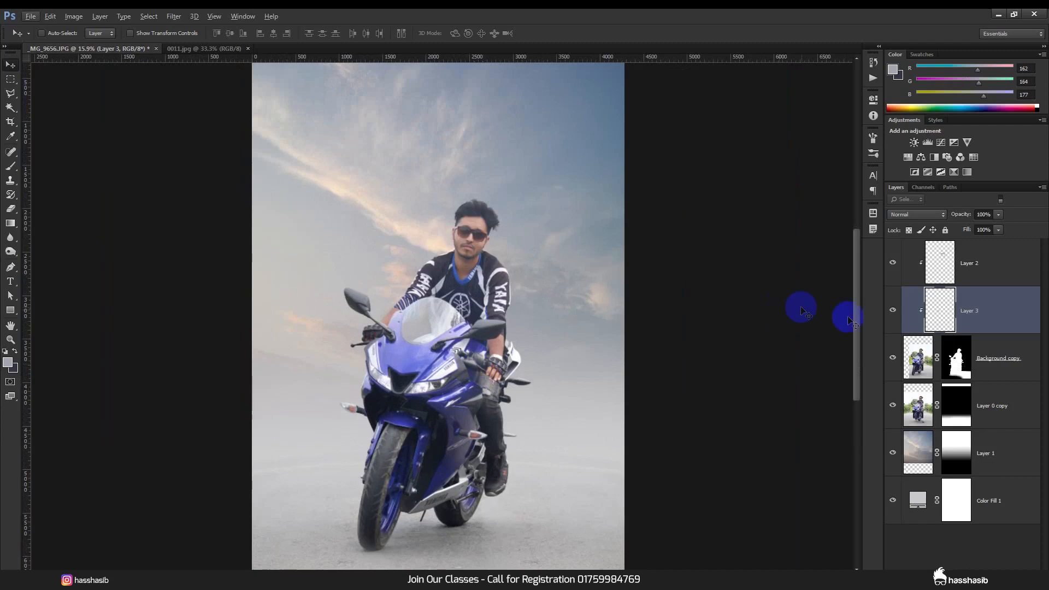
Step: Load Layer 3's painted area as a selection and fill it with the current gray, followed by light gray RGB 216, 216, 216
left_click(938, 315, "ctrl")
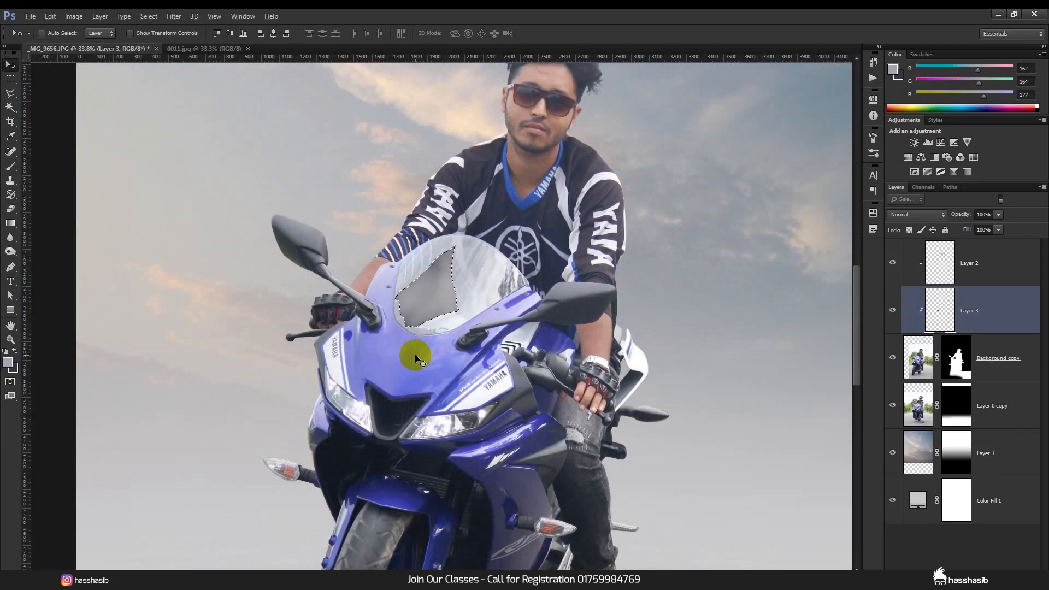
key("alt+BackSpace")
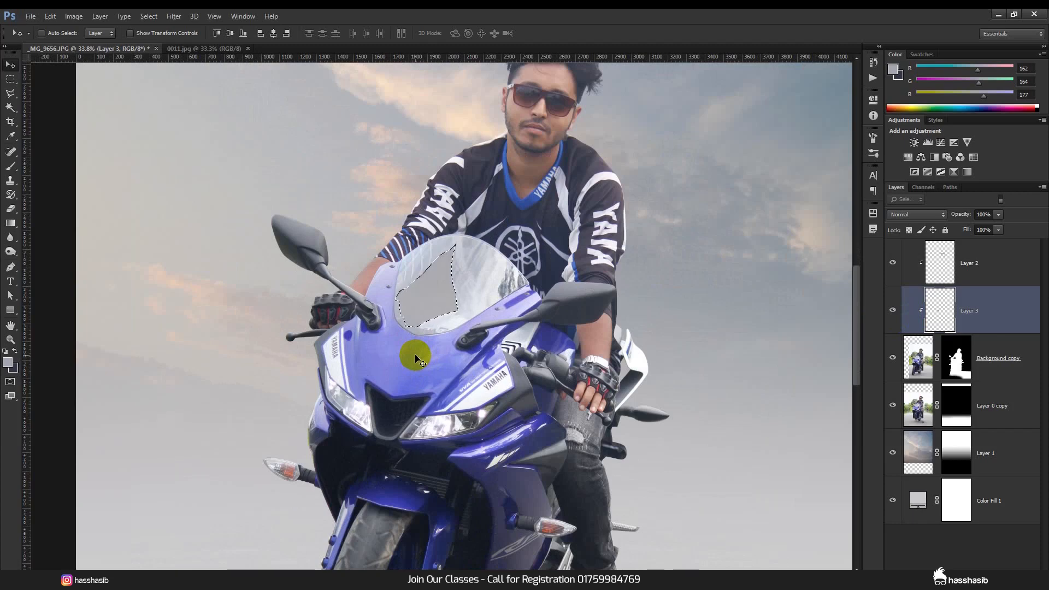
left_click(8, 361)
left_click(717, 416)
left_click(956, 386)
key("alt+BackSpace")
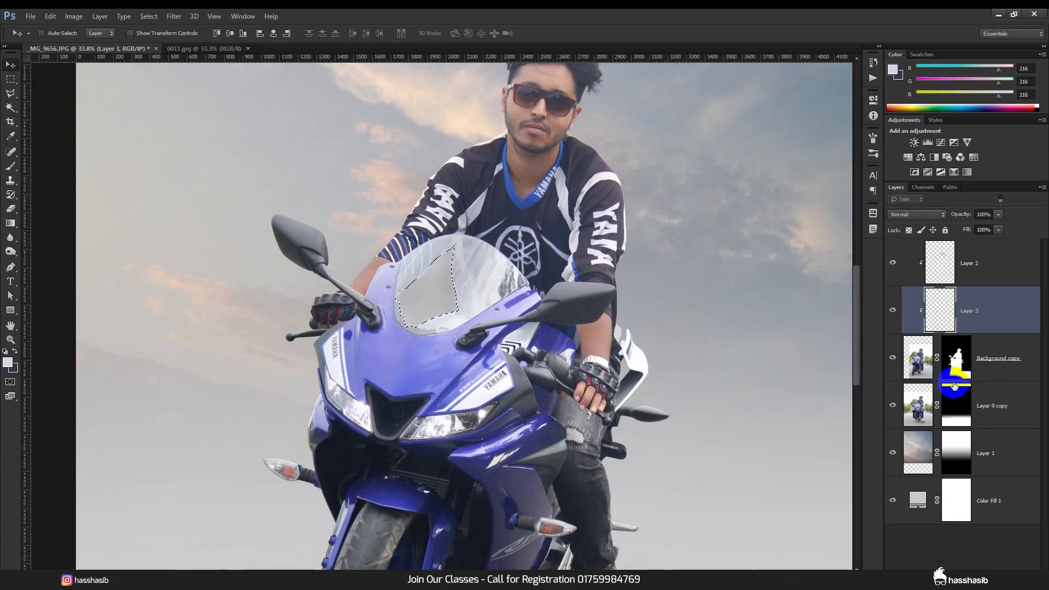
Step: Fill the selected windscreen area on Layer 3 with white ffffff and deselect it
left_click(8, 363)
left_click(717, 396)
left_click(954, 388)
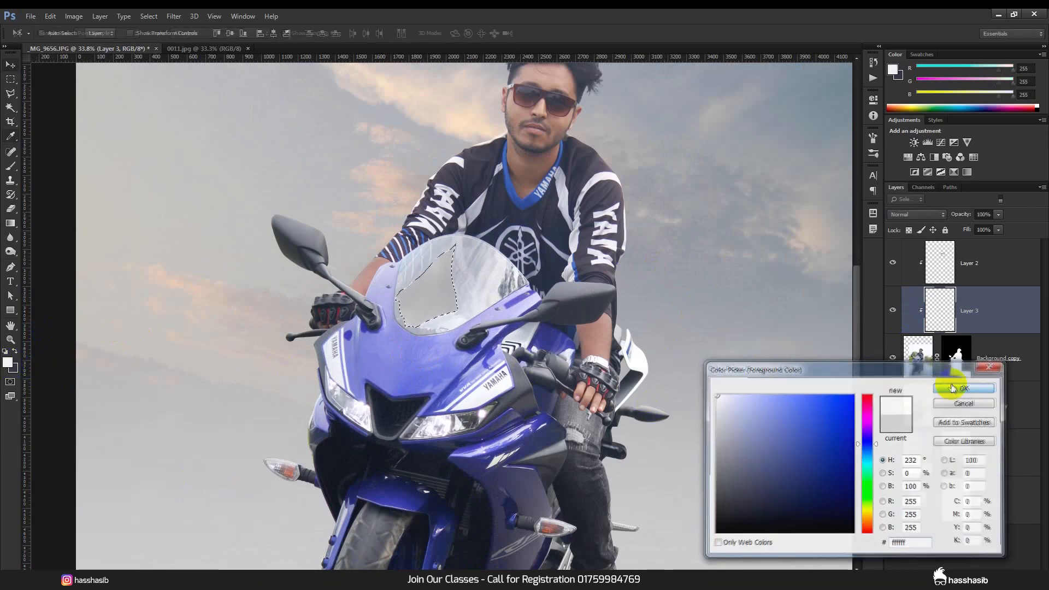
key("alt+BackSpace")
key("ctrl+d")
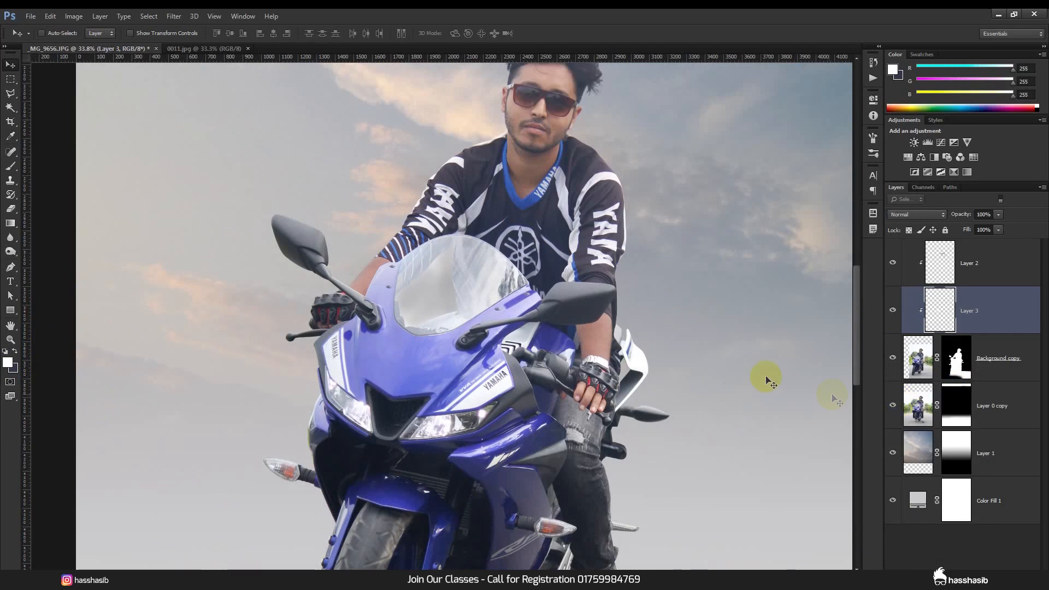
scroll(710, 301, "down", 5)
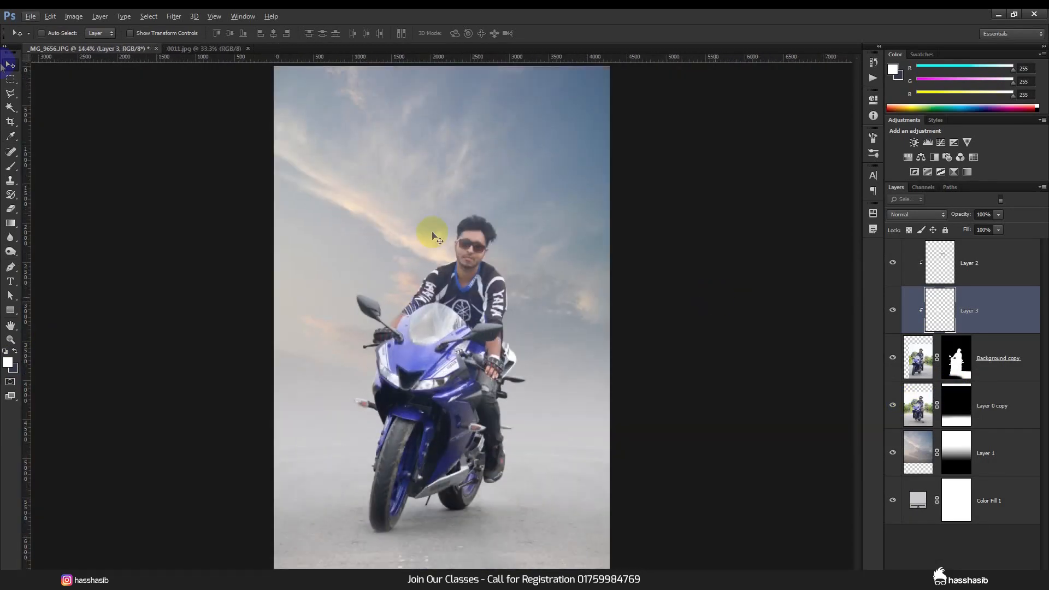
left_click(12, 59)
scroll(552, 285, "up", 1)
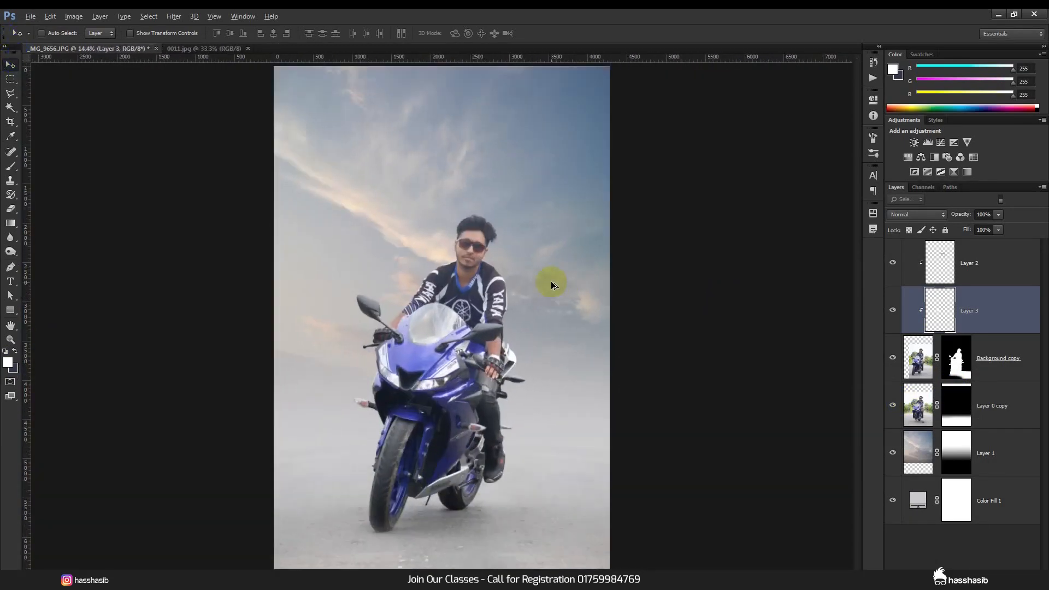
Step: Create a new layer above Layer 2 and stamp the composite onto it with Apply Image, using the Merged layer, RGB channel and Multiply blending
left_click(1016, 273)
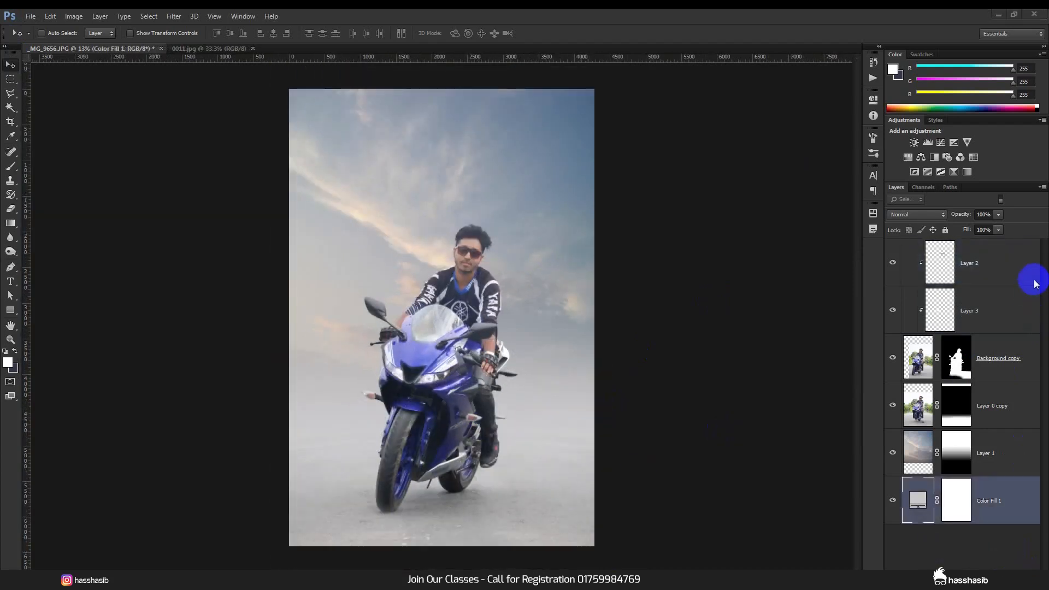
left_click(1007, 270)
left_click(1013, 565)
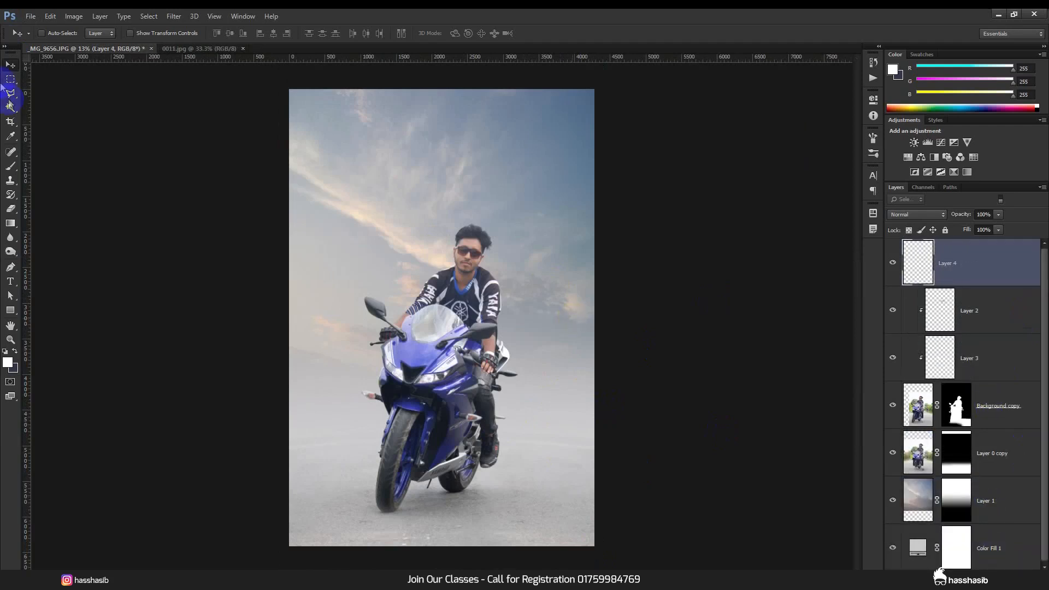
left_click(74, 15)
left_click(117, 179)
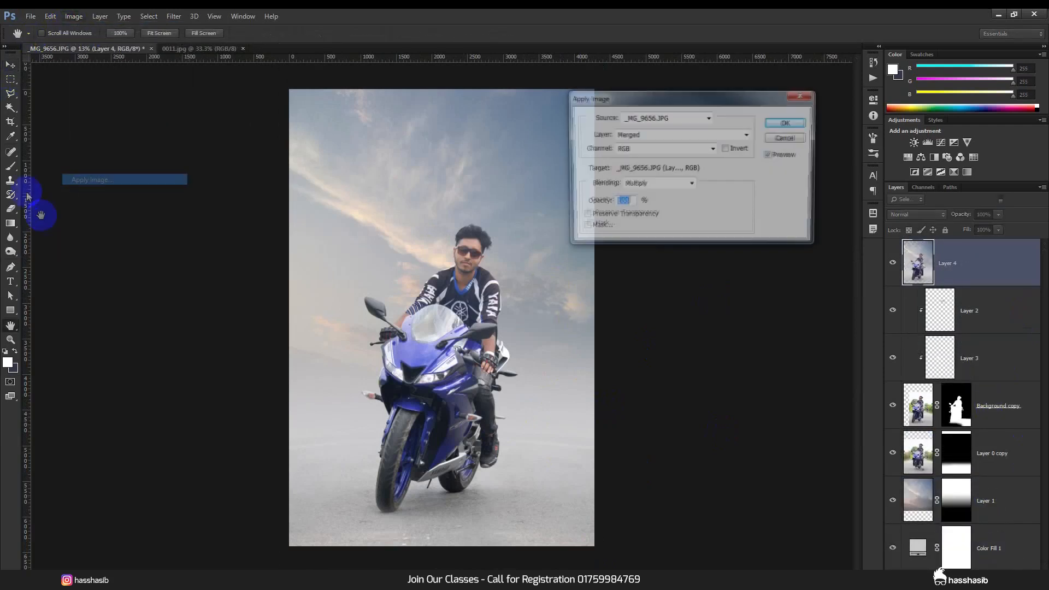
left_click(771, 126)
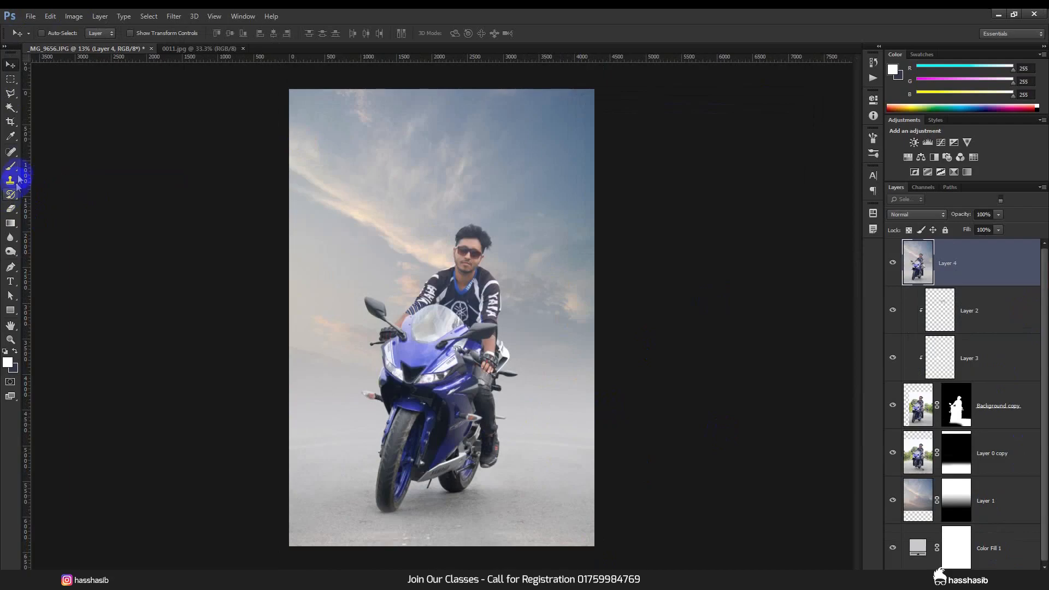
Step: Remove the light spots and marks from the road around the front wheel with the Spot Healing Brush in Content-Aware mode
left_click(10, 152)
scroll(435, 526, "up", 5)
scroll(435, 526, "up", 4)
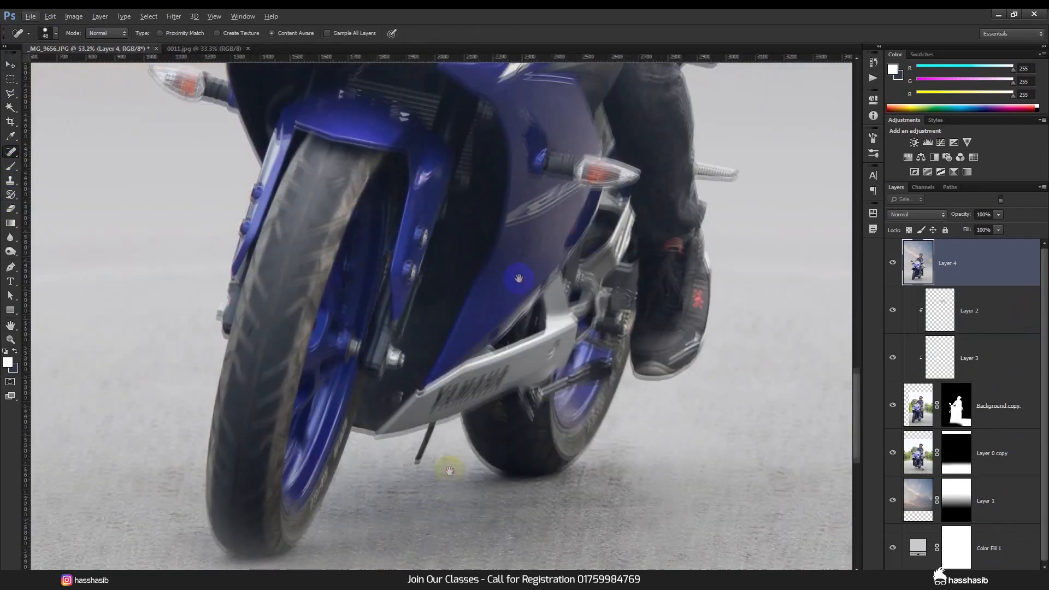
left_click_drag(320, 414, 317, 417)
left_click_drag(340, 450, 314, 448)
mouse_move(360, 475)
left_mouse_down()
mouse_move(325, 486)
mouse_move(387, 472)
left_mouse_up()
left_click_drag(369, 490, 357, 490)
mouse_move(423, 448)
left_mouse_down()
mouse_move(424, 433)
mouse_move(416, 489)
left_mouse_up()
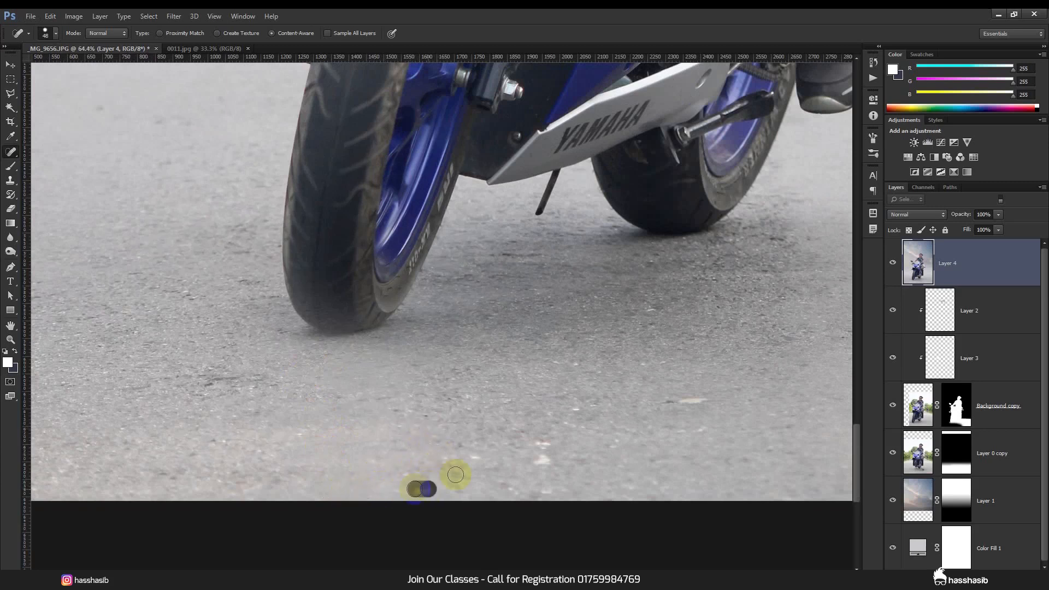
mouse_move(484, 456)
left_mouse_down()
mouse_move(439, 467)
mouse_move(452, 451)
mouse_move(433, 423)
mouse_move(404, 411)
left_mouse_up()
left_click_drag(703, 400, 661, 404)
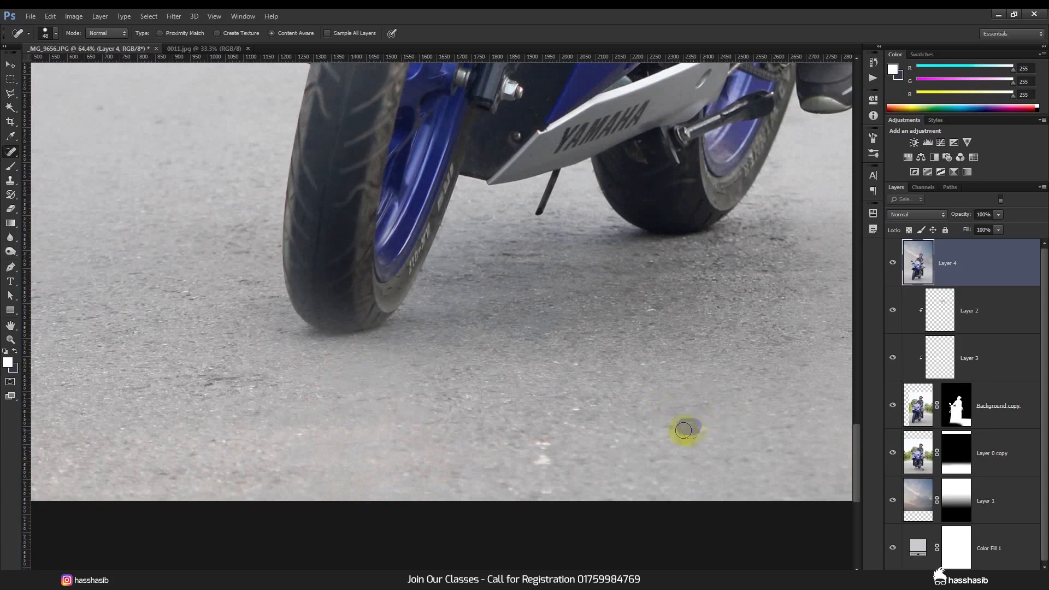
left_click_drag(548, 442, 531, 463)
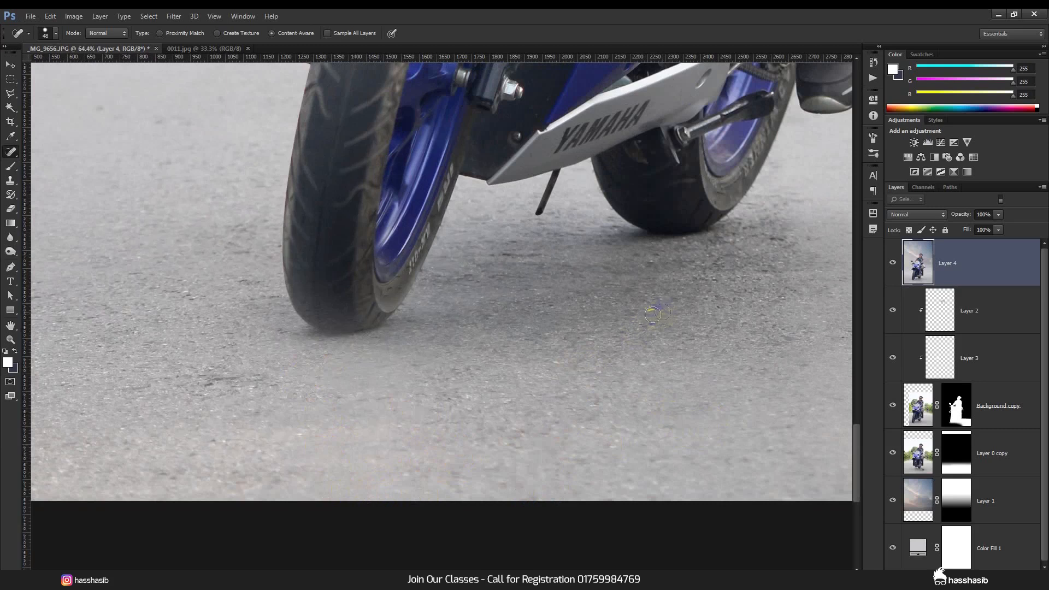
left_click_drag(649, 355, 660, 370)
Step: Heal away the side stand hanging beneath the silver YAMAHA fairing panel, including its leftover stub at the panel edge
left_click_drag(538, 216, 560, 176)
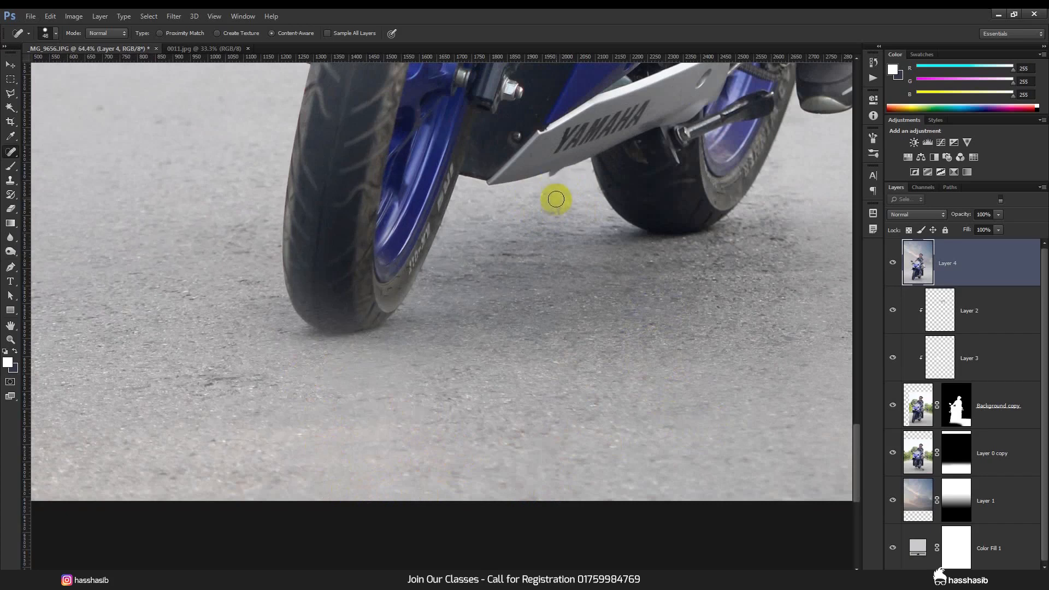
left_click_drag(555, 176, 556, 174)
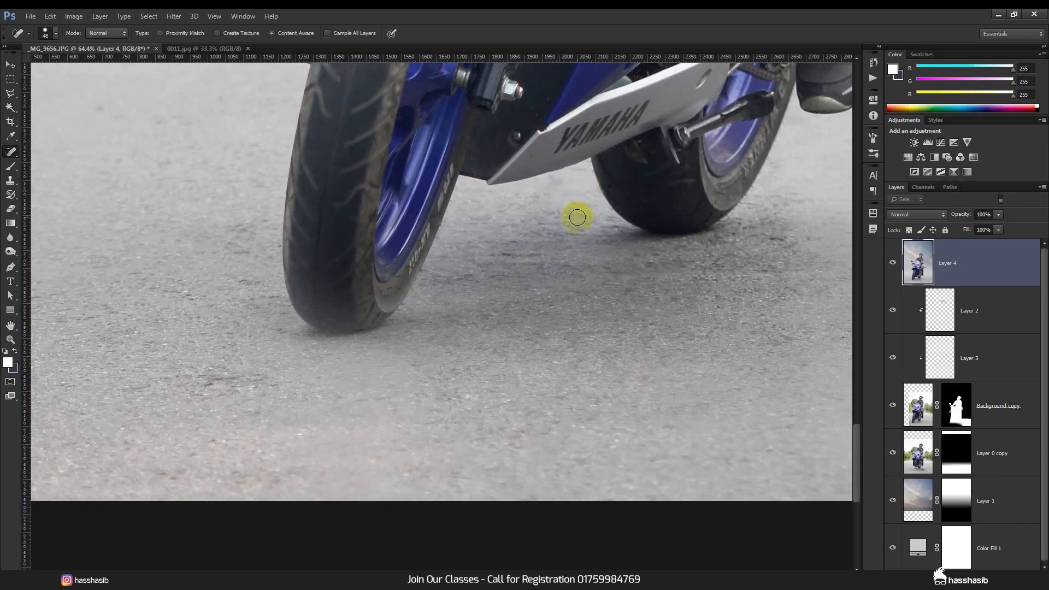
scroll(577, 219, "down", 8)
scroll(597, 238, "up", 1)
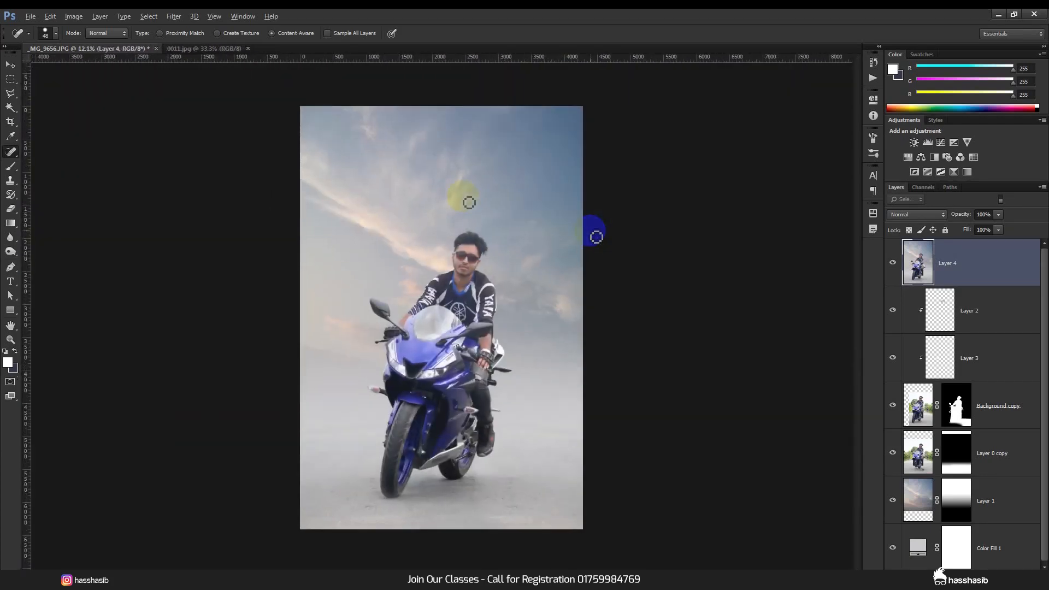
Step: Open the Camera Raw Filter on Layer 4 and raise the Oranges luminance to +56
left_click(11, 64)
left_click(174, 15)
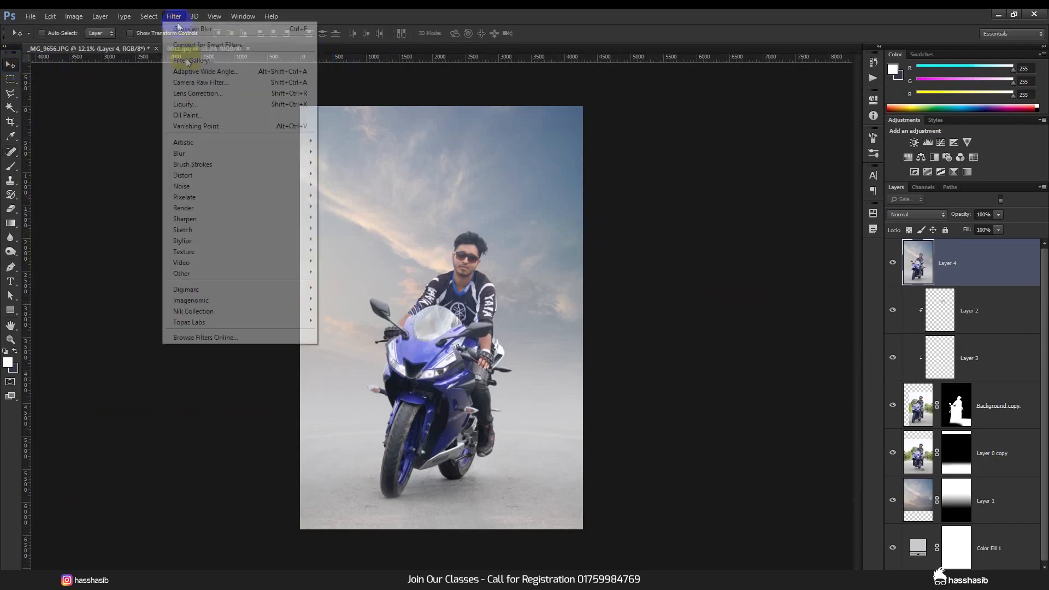
left_click(189, 81)
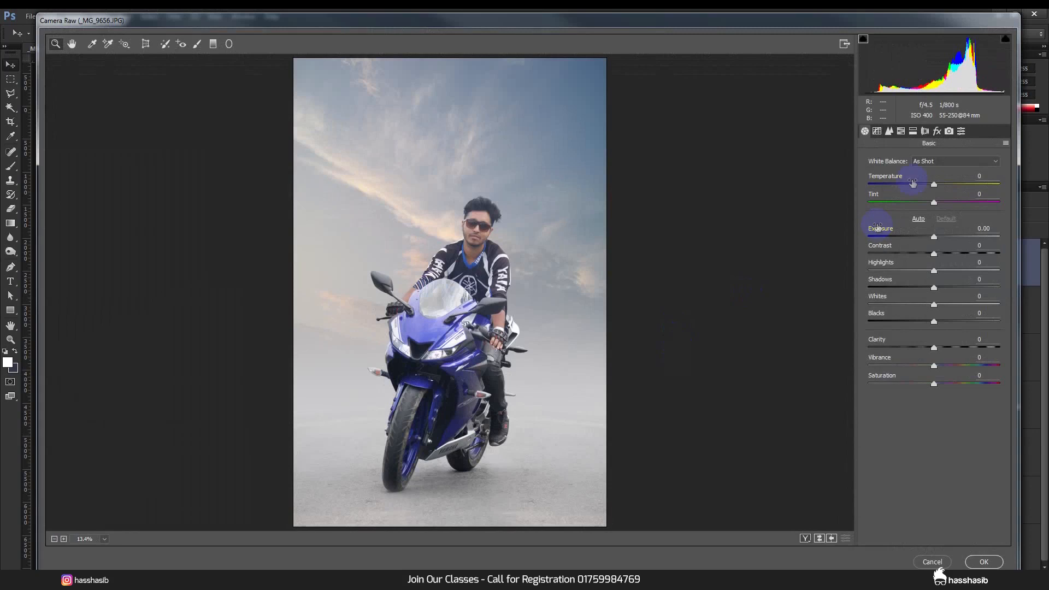
left_click(938, 132)
left_click(928, 133)
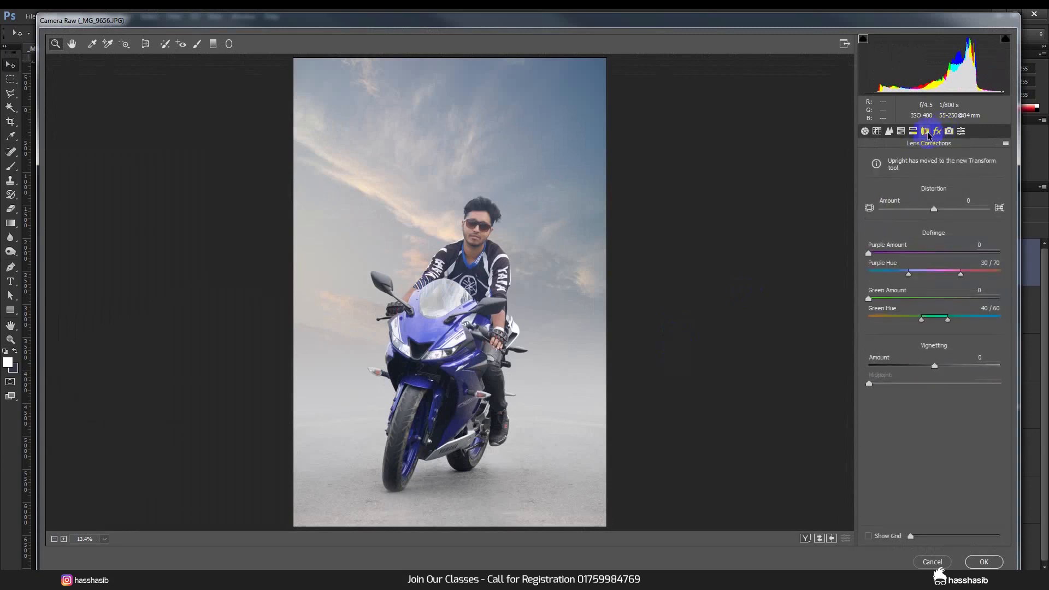
left_click(914, 132)
left_click(901, 132)
left_click(928, 175)
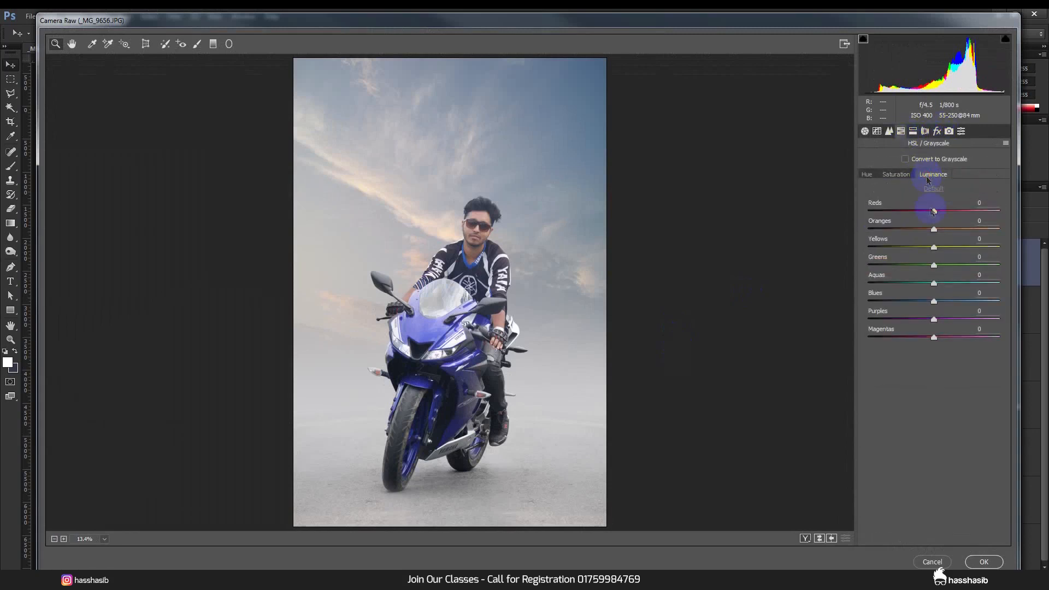
left_click_drag(937, 229, 969, 227)
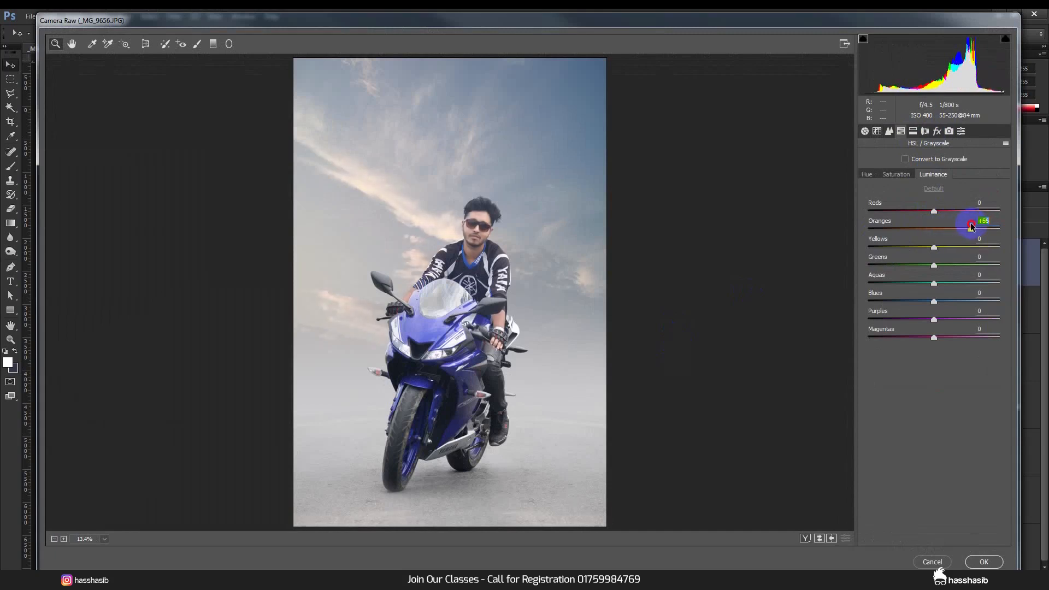
Step: Adjust the Oranges saturation slightly and set the Reds luminance to +28
left_click(901, 175)
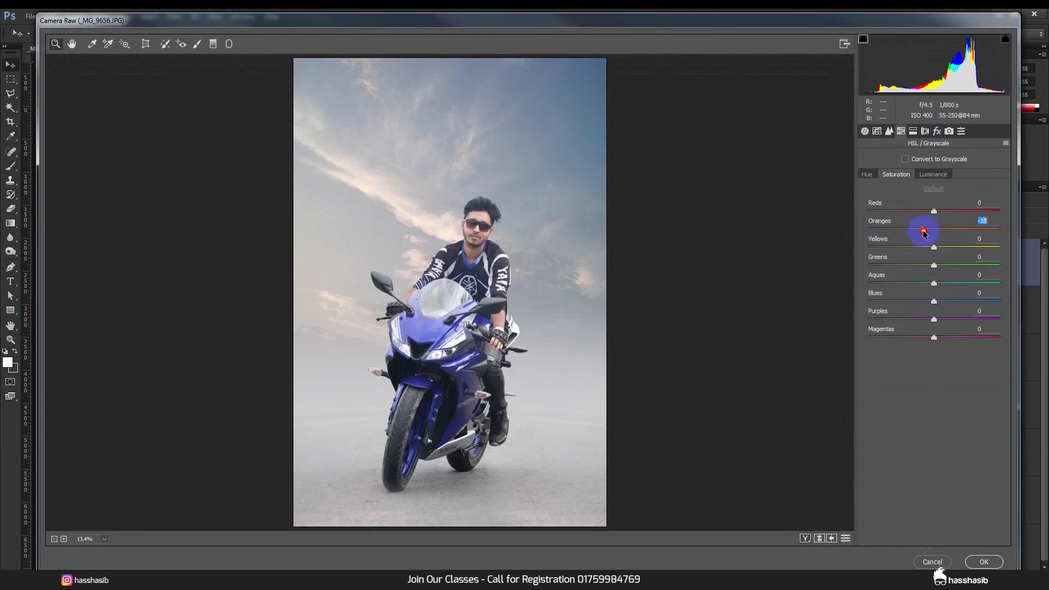
left_click_drag(925, 231, 935, 231)
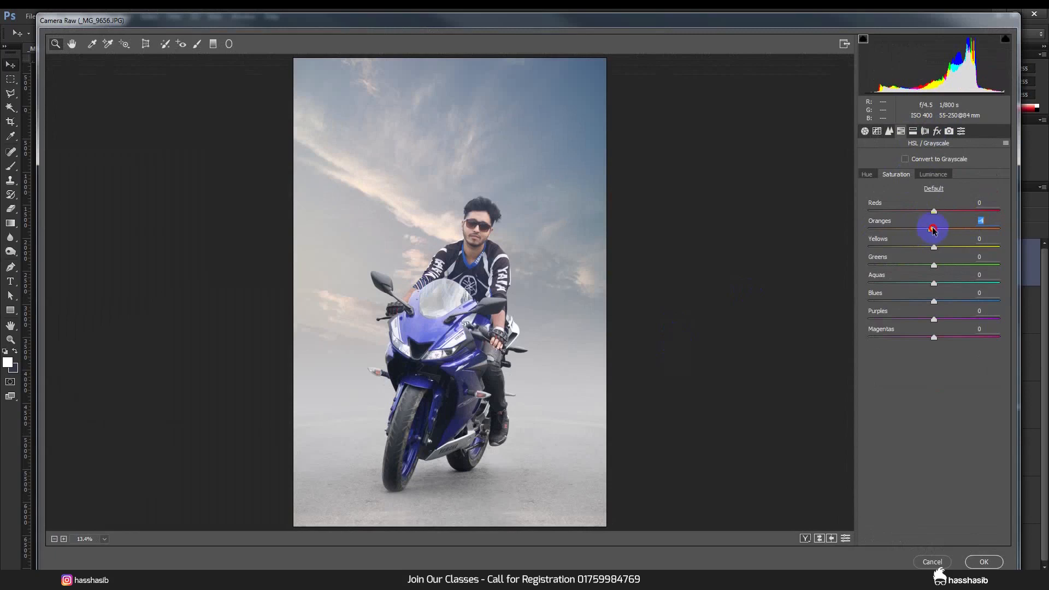
left_click(874, 175)
left_click(928, 176)
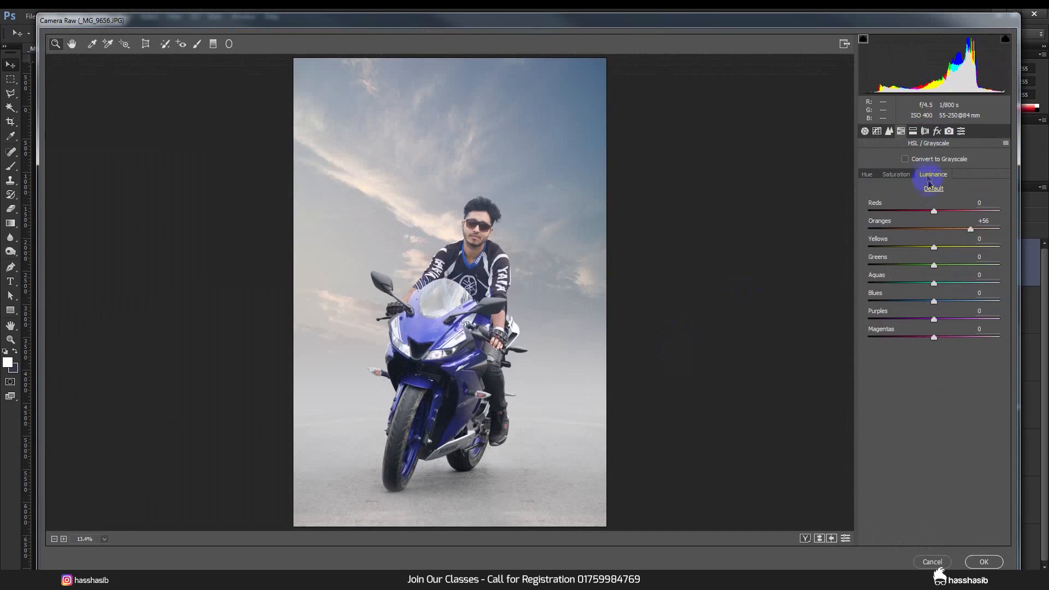
mouse_move(936, 215)
left_mouse_down()
mouse_move(965, 212)
mouse_move(953, 211)
left_mouse_up()
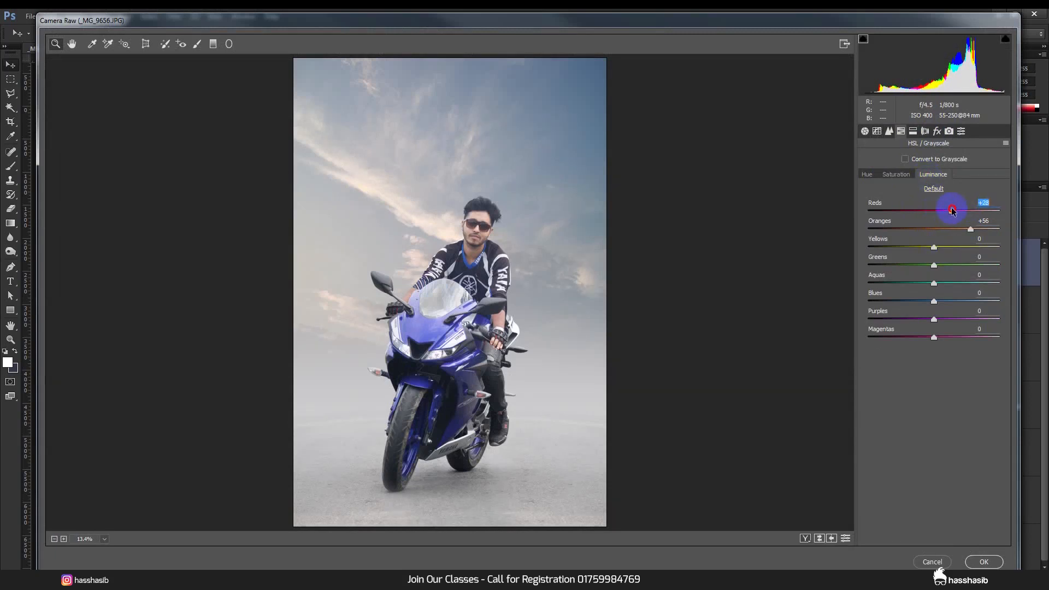
Step: Set the sharpening amount to 27
left_click(890, 131)
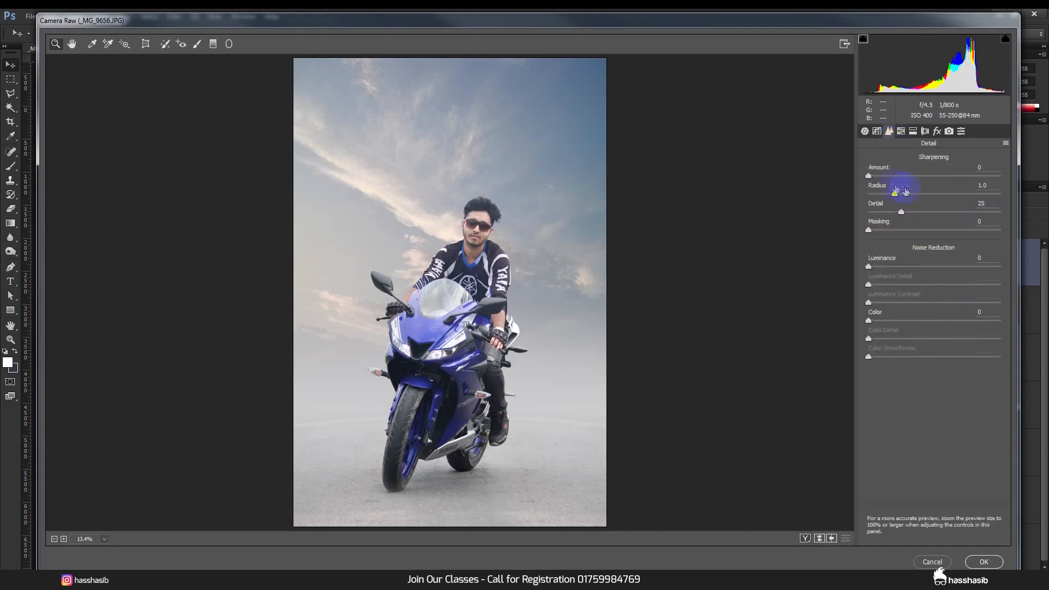
left_click_drag(869, 176, 891, 176)
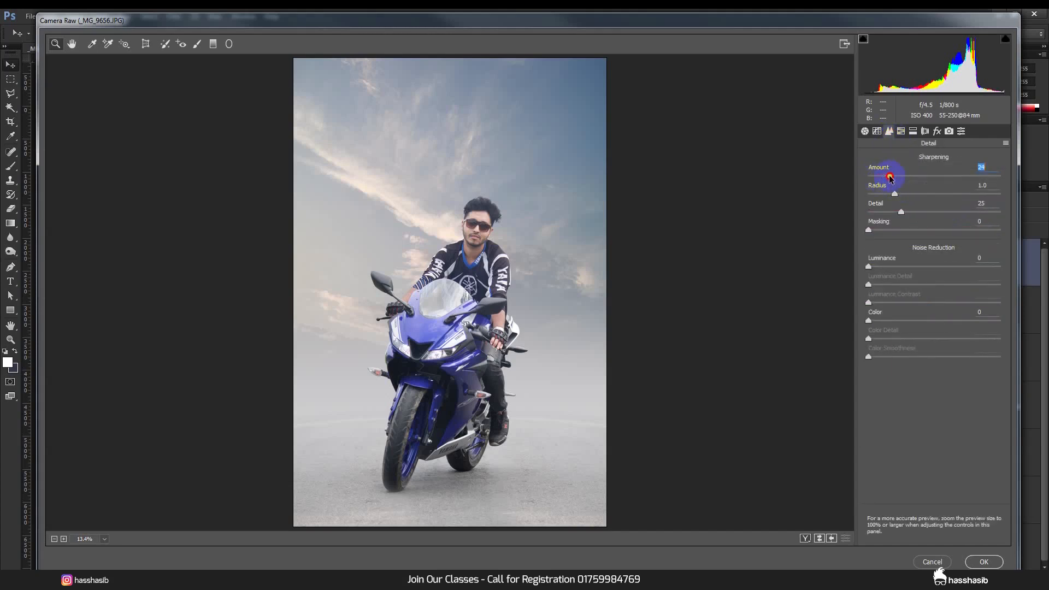
Step: Set the basic adjustments to Exposure -0.05, Highlights +15, Shadows -2, Whites +15, Blacks +20, Clarity +2 and Tint -10
left_click(864, 131)
left_click_drag(935, 274, 947, 321)
left_click_drag(934, 239, 934, 241)
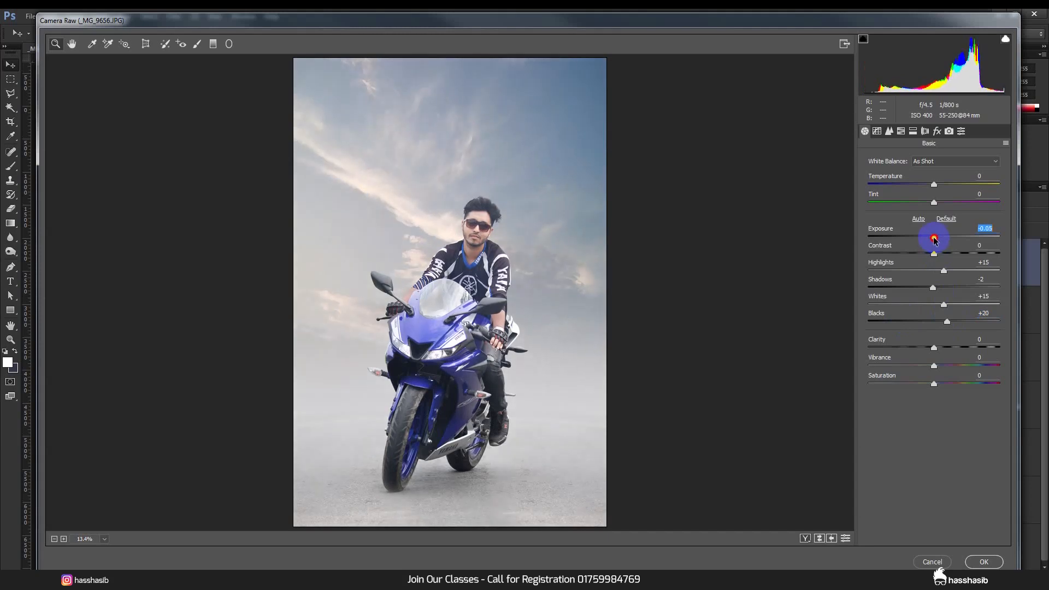
left_click(934, 349)
mouse_move(934, 352)
left_mouse_down()
mouse_move(944, 350)
mouse_move(935, 350)
left_mouse_up()
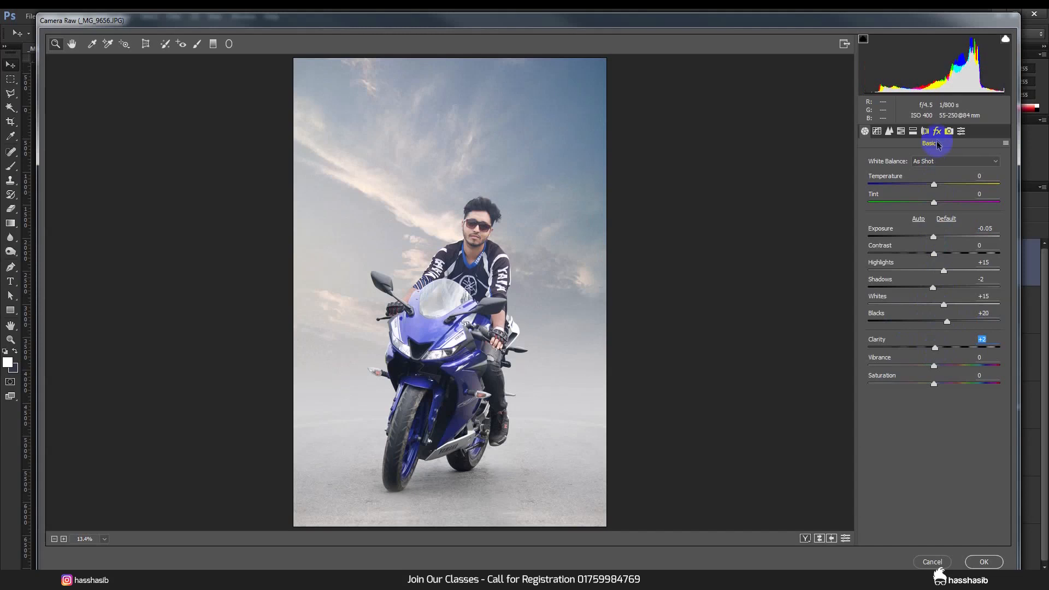
left_click_drag(935, 204, 937, 188)
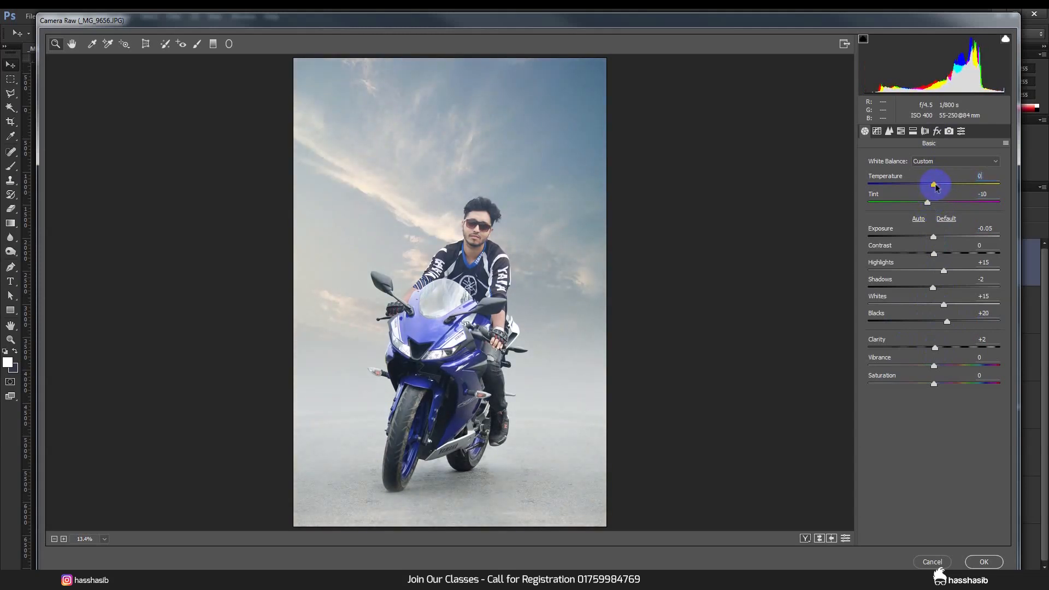
Step: Set the Oranges saturation to about +8 and the Reds luminance to about +12 in the HSL adjustments
left_click(948, 132)
left_click(937, 131)
left_click(913, 131)
left_click(904, 133)
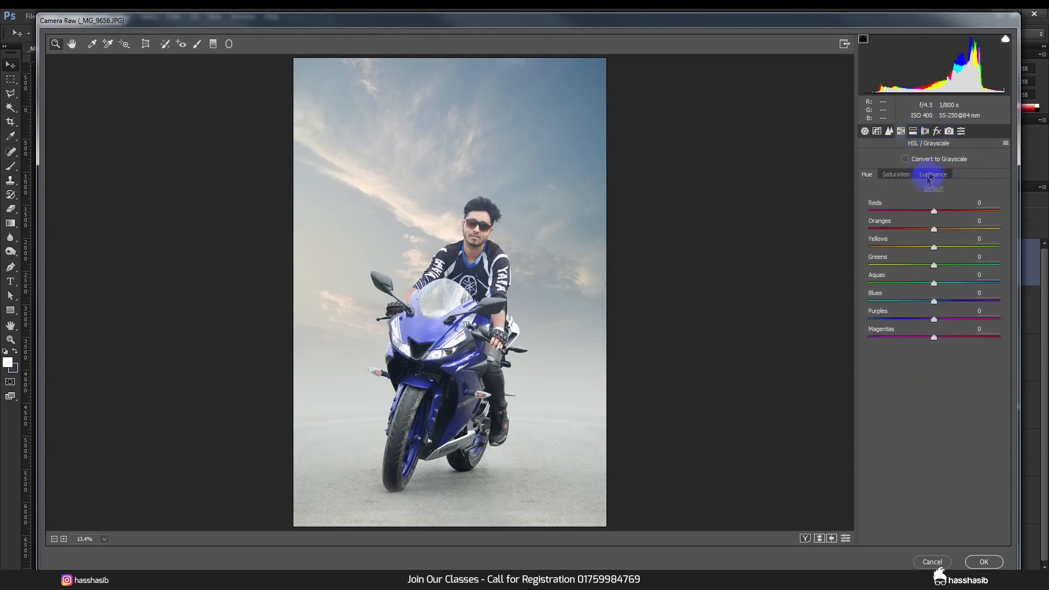
left_click(929, 176)
left_click(907, 174)
left_click_drag(929, 228, 947, 227)
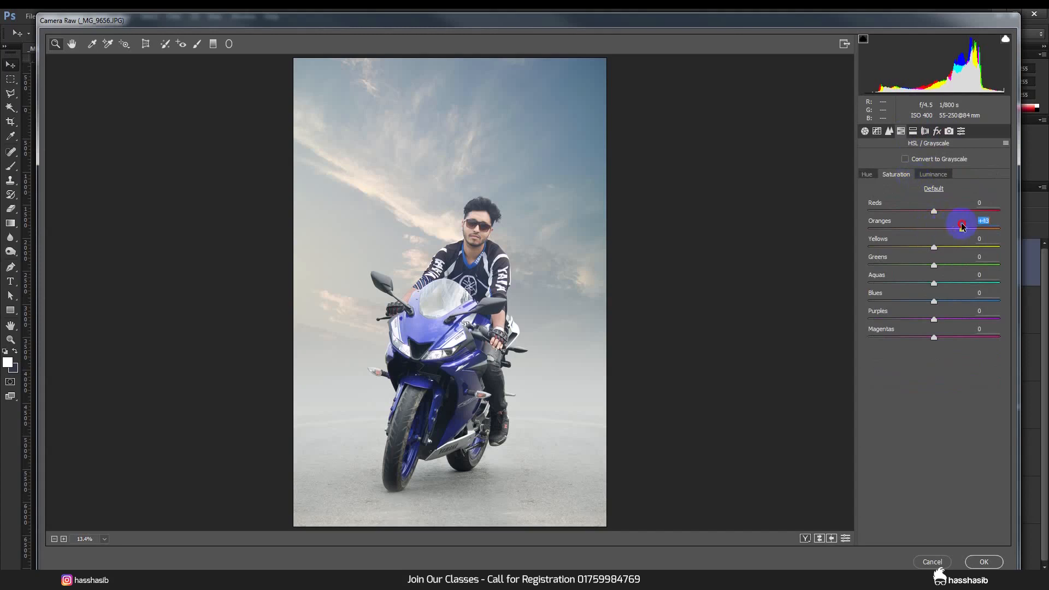
left_click_drag(948, 230, 942, 228)
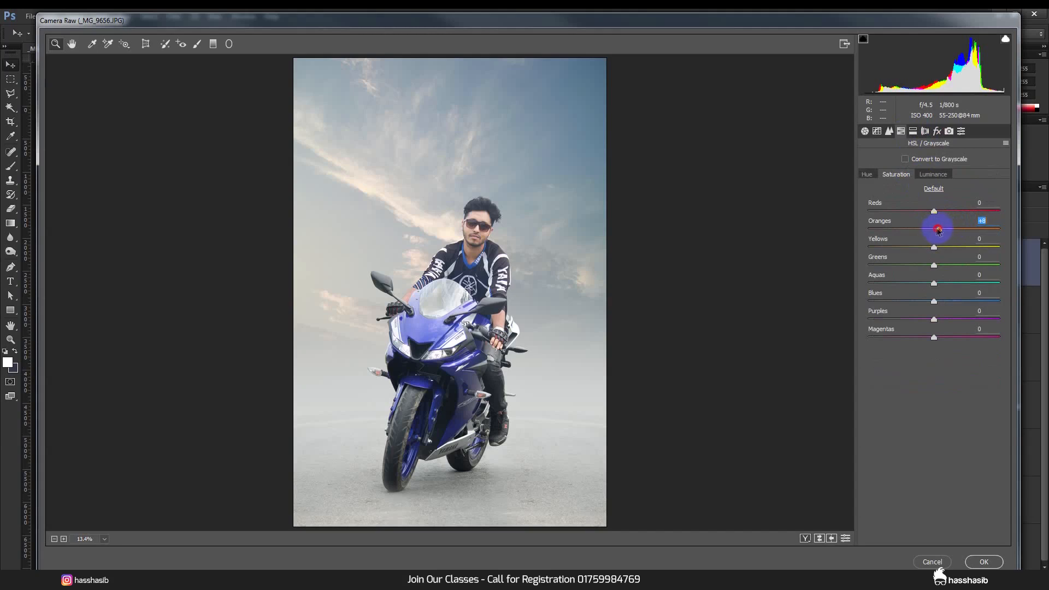
left_click(931, 175)
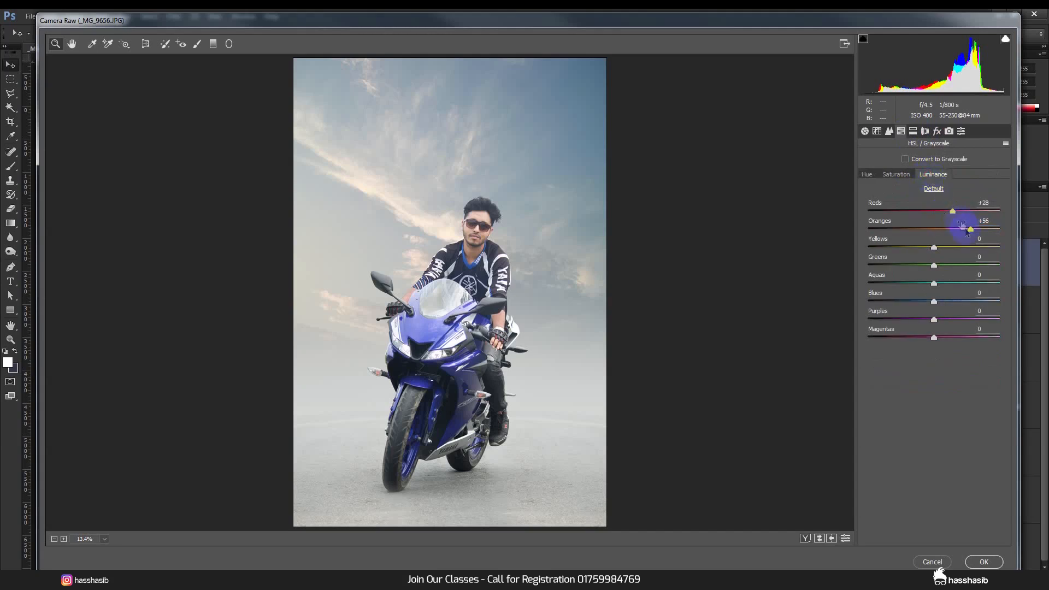
left_click_drag(955, 217, 944, 215)
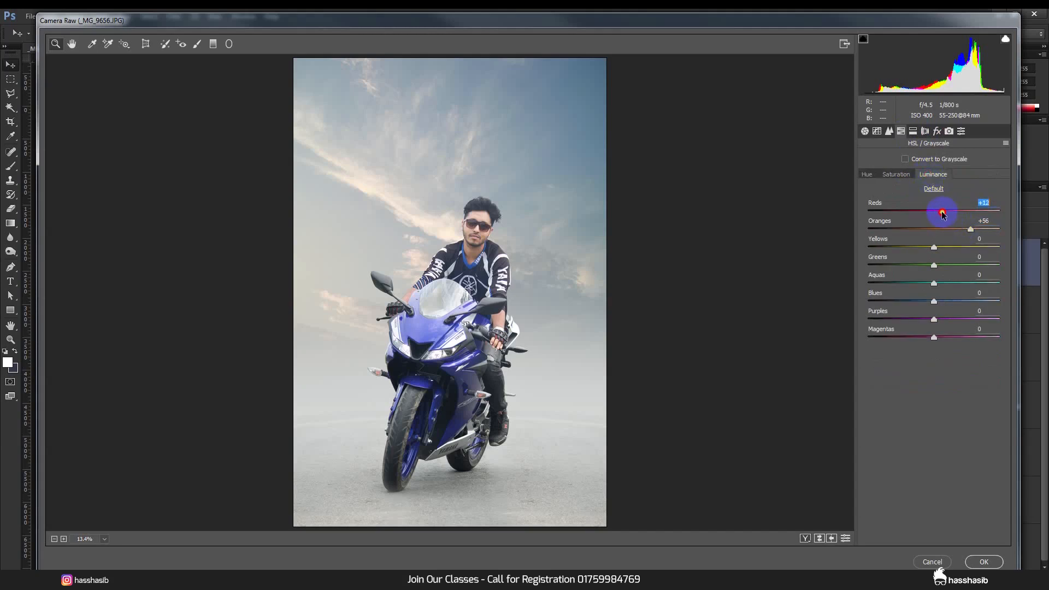
Step: Set the camera calibration's Blue Primary hue to -7 and its saturation to +16
left_click(949, 132)
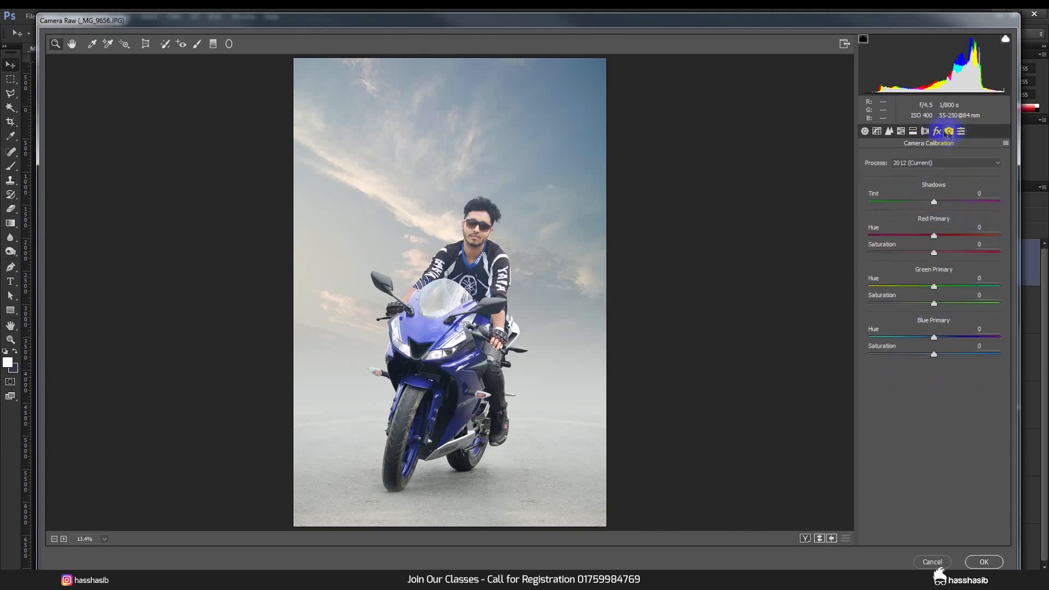
mouse_move(935, 339)
left_mouse_down()
mouse_move(893, 339)
mouse_move(934, 334)
left_mouse_up()
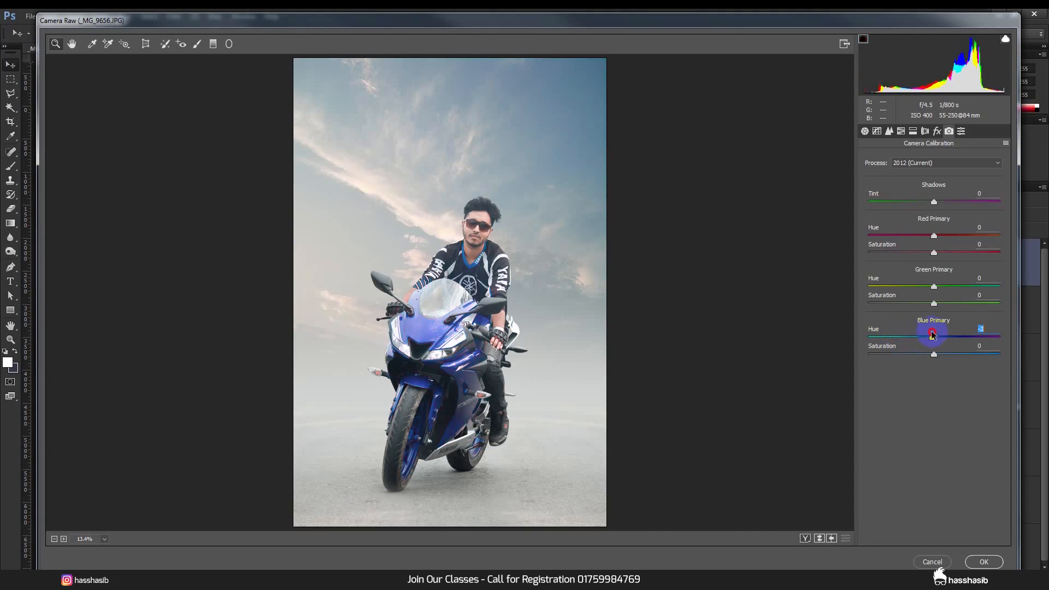
mouse_move(930, 334)
left_mouse_down()
mouse_move(943, 335)
mouse_move(925, 338)
left_mouse_up()
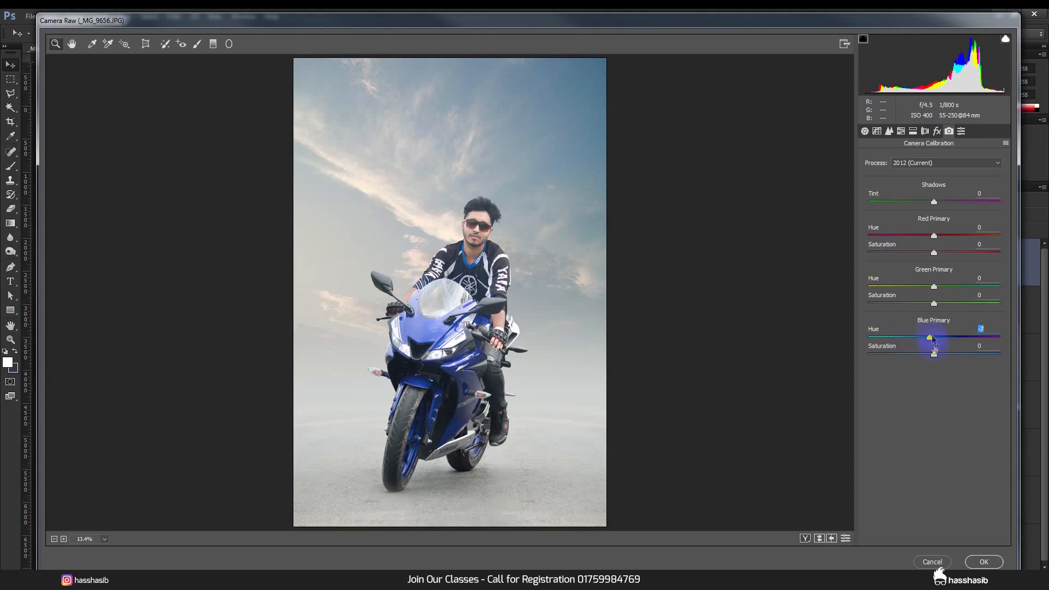
mouse_move(934, 356)
left_mouse_down()
mouse_move(955, 353)
mouse_move(944, 355)
left_mouse_up()
Step: Set the Red Primary to hue +8 and saturation +7, and the Green Primary to hue +19 and saturation +40
left_click_drag(938, 259, 967, 251)
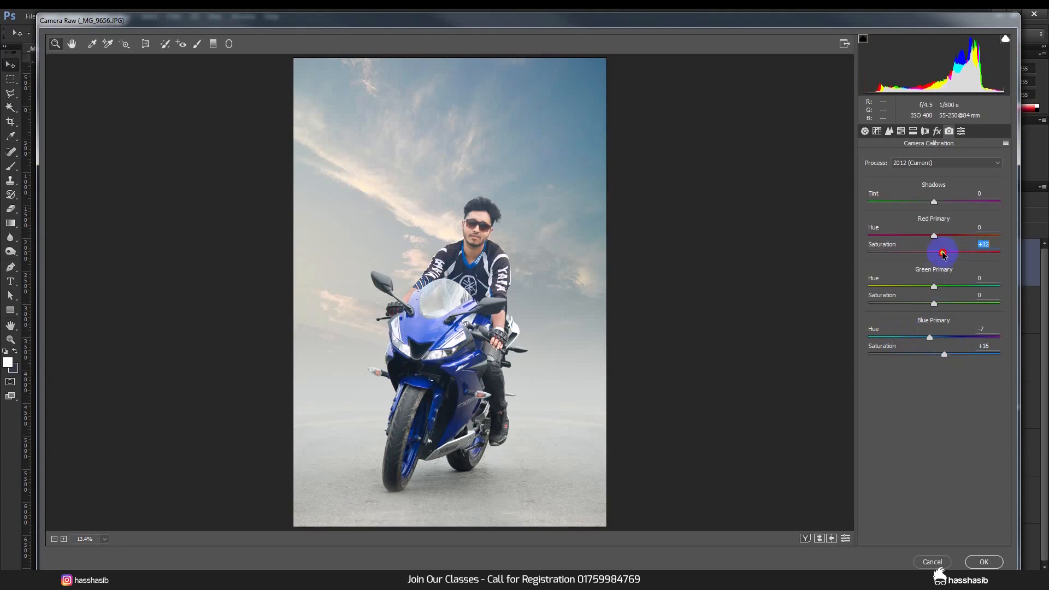
left_click_drag(933, 285, 961, 304)
mouse_move(943, 252)
left_mouse_down()
mouse_move(926, 238)
mouse_move(940, 237)
left_mouse_up()
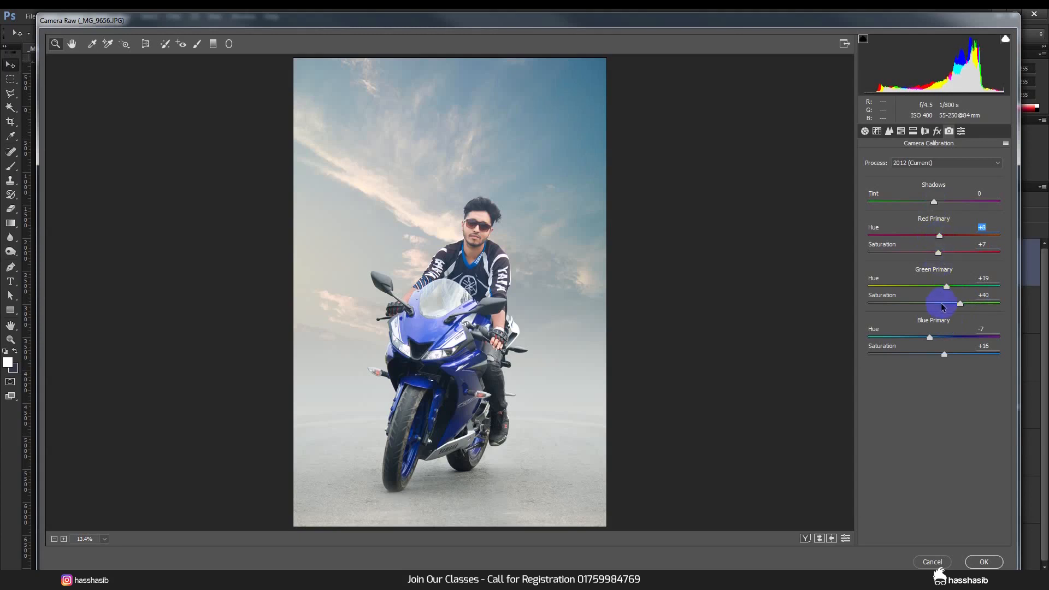
Step: Set the sharpening amount to 55 and apply the Camera Raw adjustments to Layer 4
left_click(889, 131)
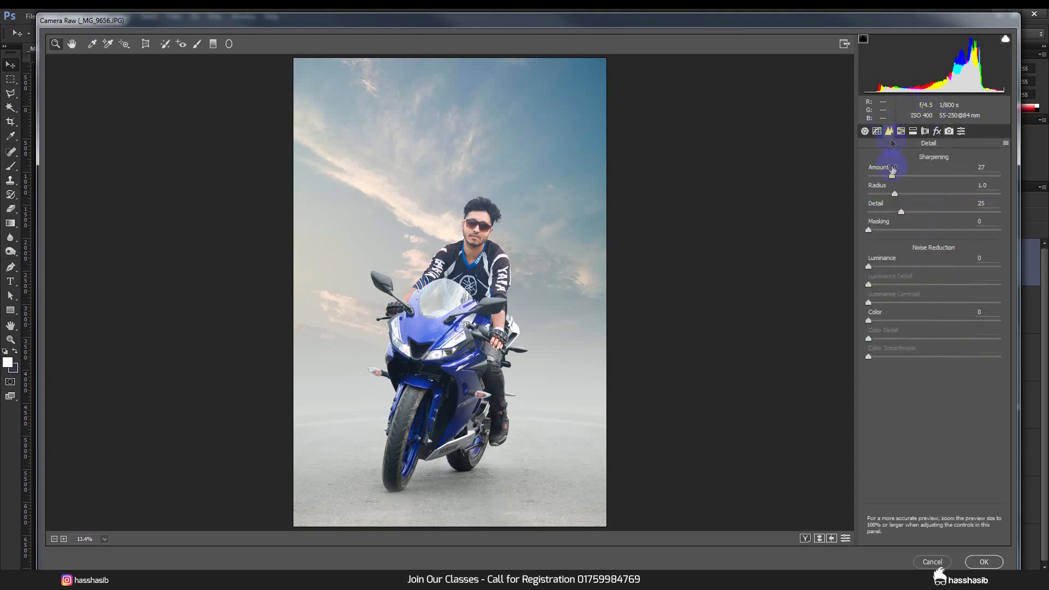
left_click_drag(895, 178, 922, 179)
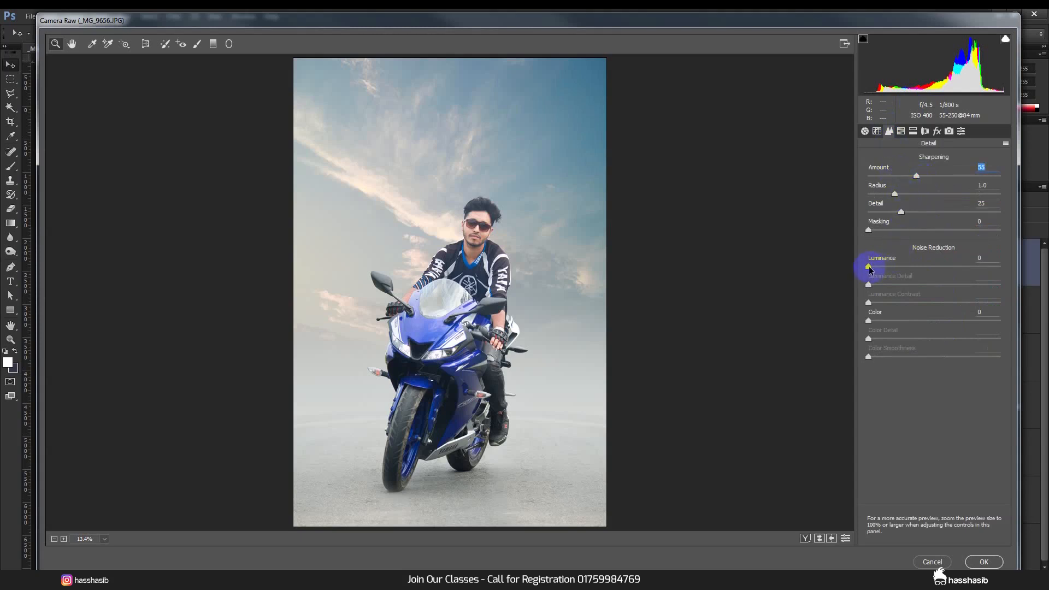
left_click(986, 562)
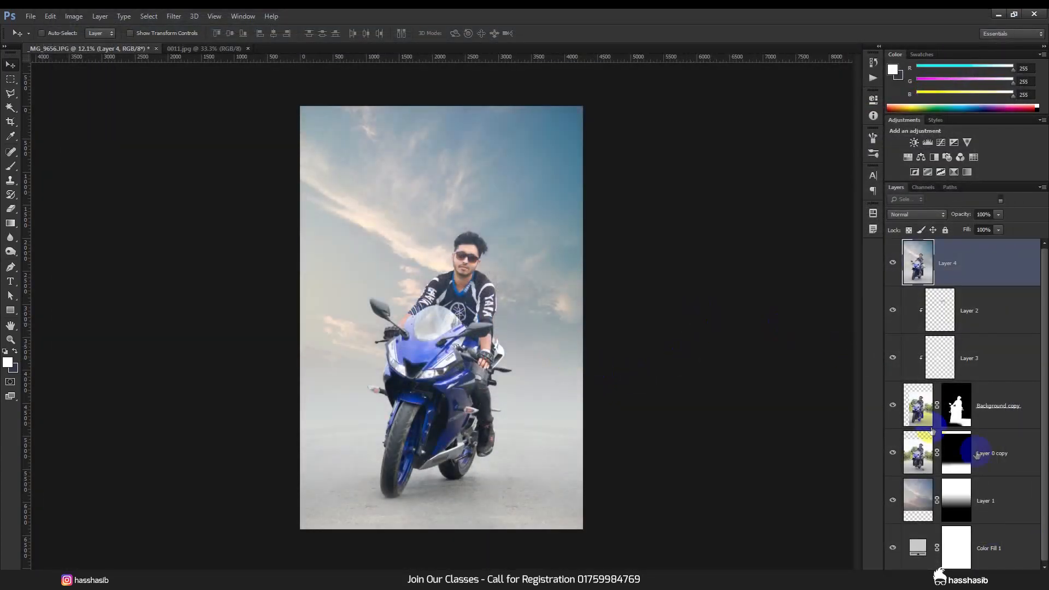
Step: Create a new empty layer above Layer 4
left_click(1017, 568)
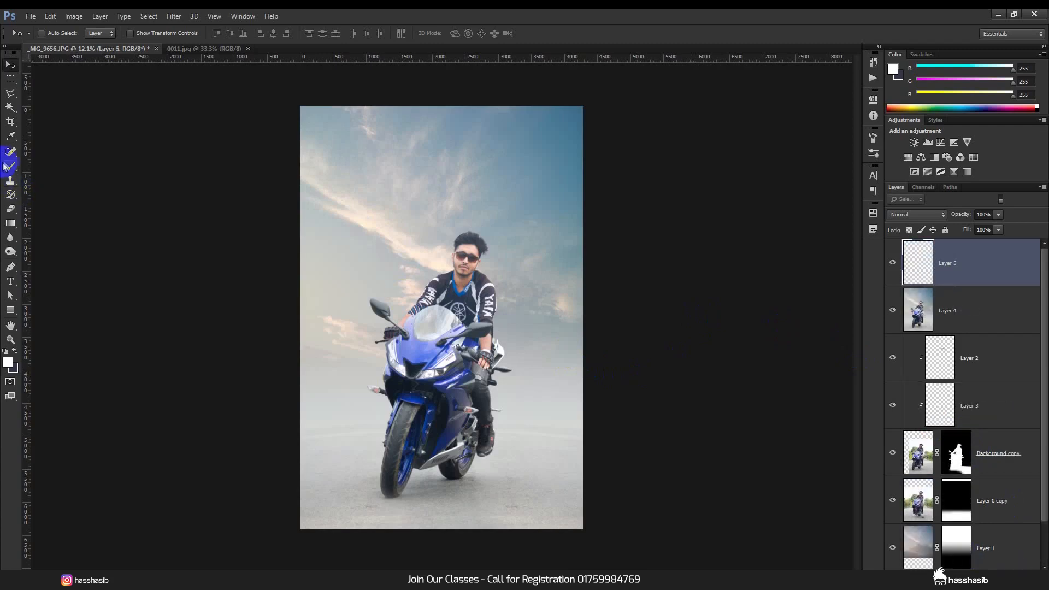
Step: Sample a pale cream tone from the sky and try to paint a glow beside the rider with a 2300 px brush
left_click(10, 136)
scroll(403, 299, "up", 8)
left_click(535, 163)
left_click(10, 166)
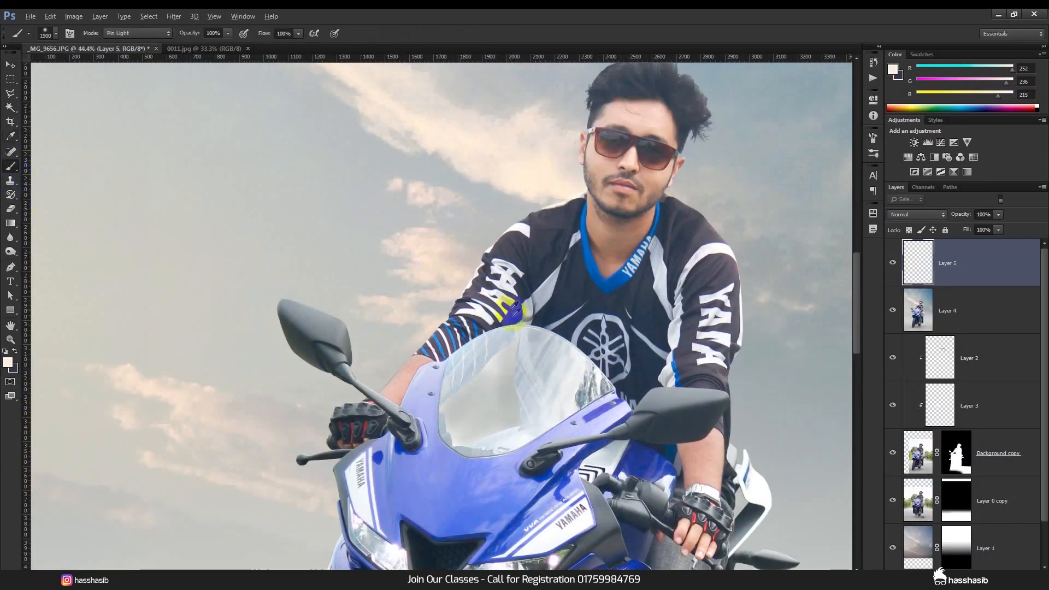
scroll(517, 321, "down", 5)
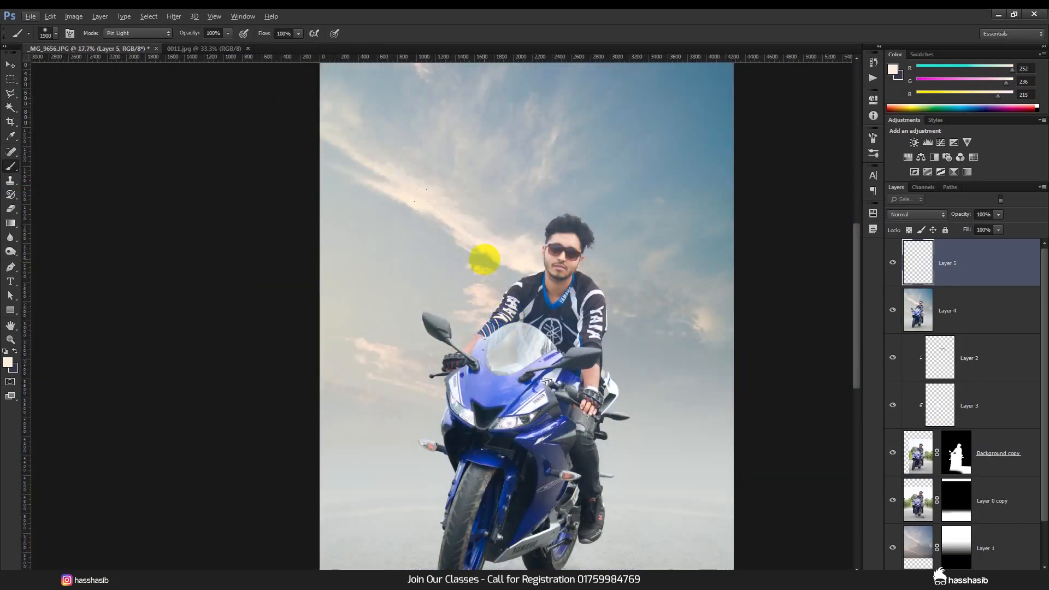
key("bracketright")
key("bracketright")
left_click(488, 250)
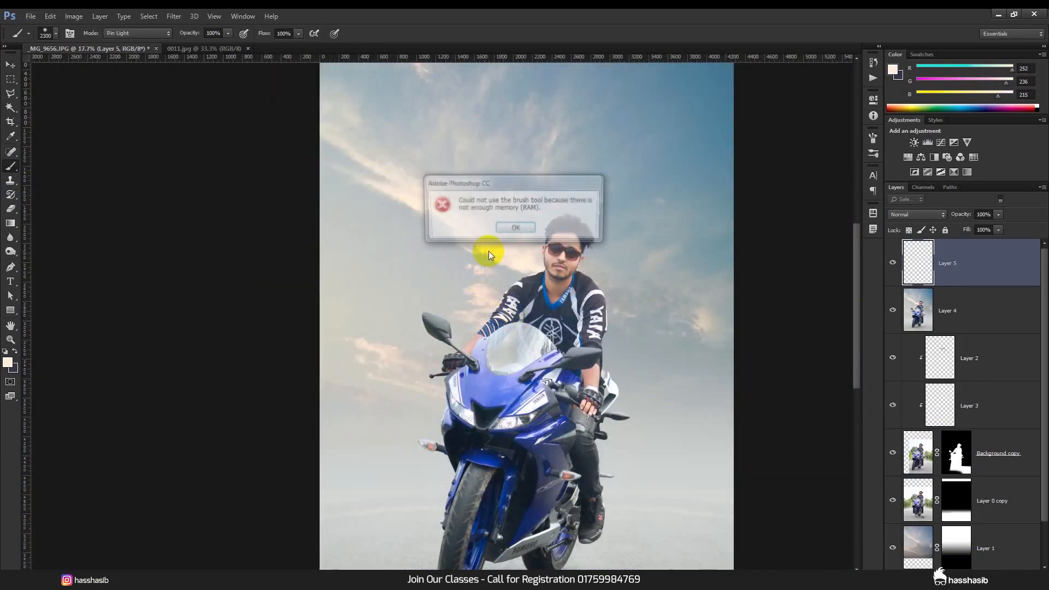
left_click(507, 227)
Step: Resize the image to a height of 3000 pixels with its proportions kept
left_click(100, 16)
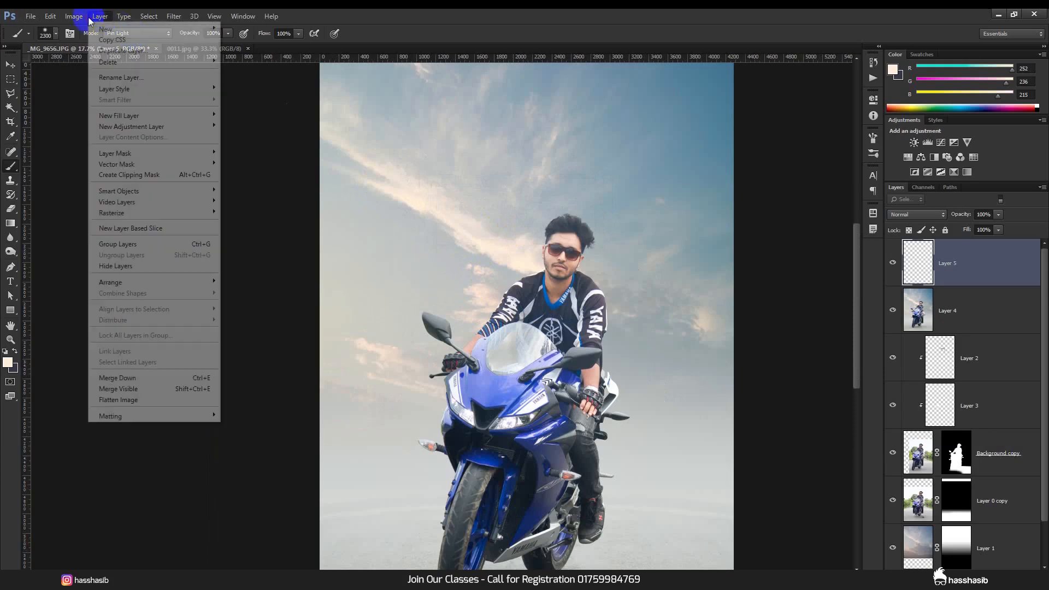
left_click(616, 193)
left_click(597, 207)
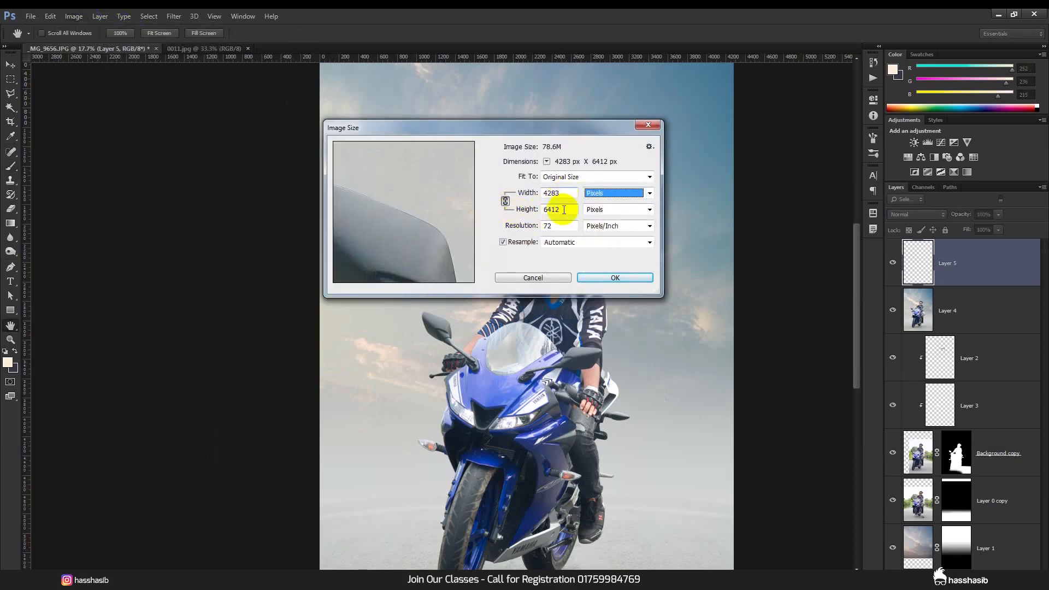
left_click(518, 215)
type("3000")
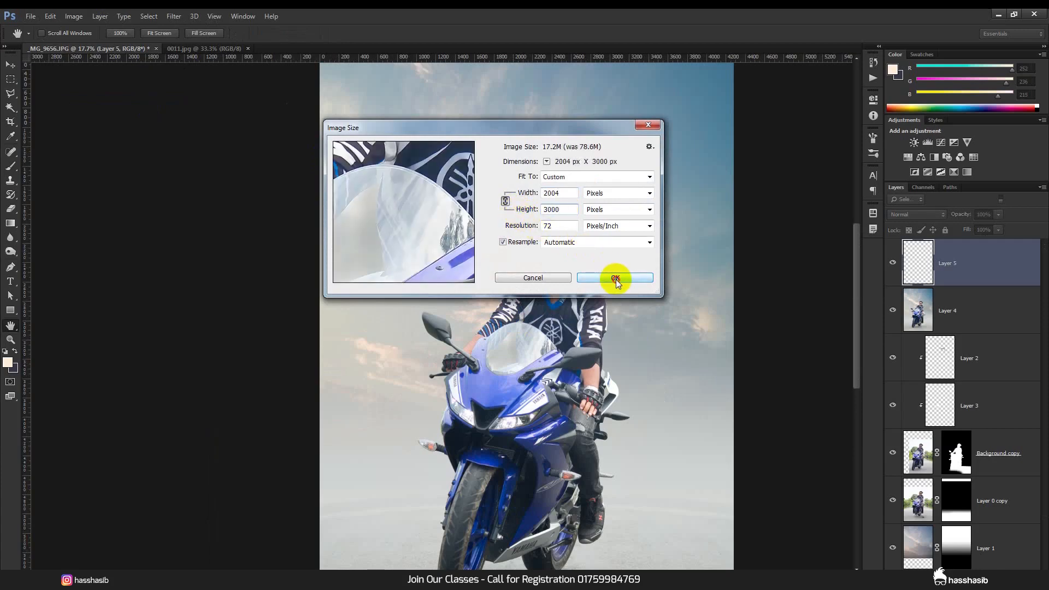
left_click(615, 278)
Step: Try again to paint the cream glow beside the rider with the 2300 px brush on the resized image
key("b")
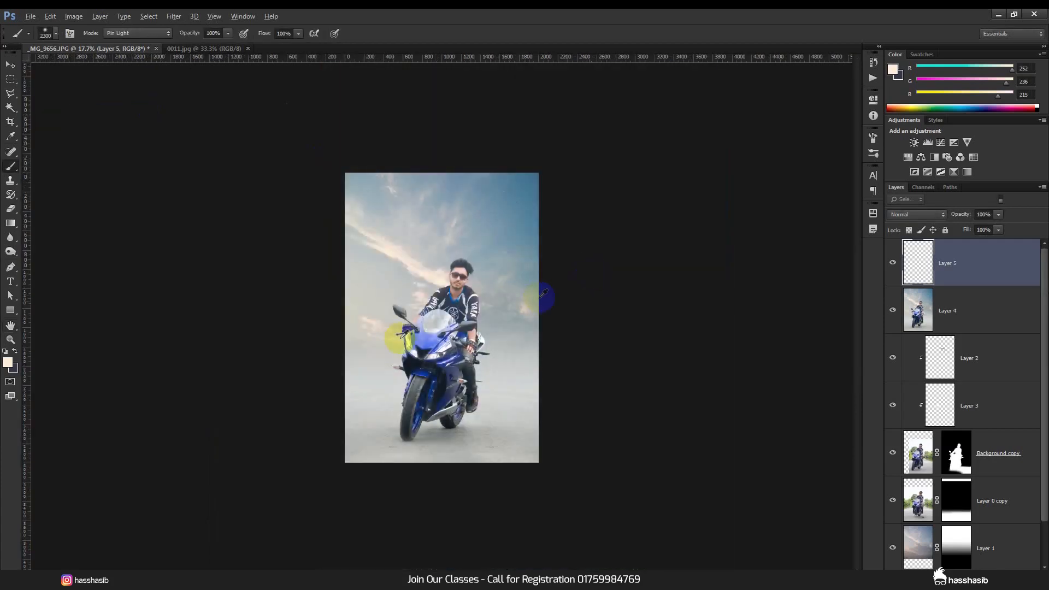
scroll(402, 323, "up", 8)
left_click(436, 249)
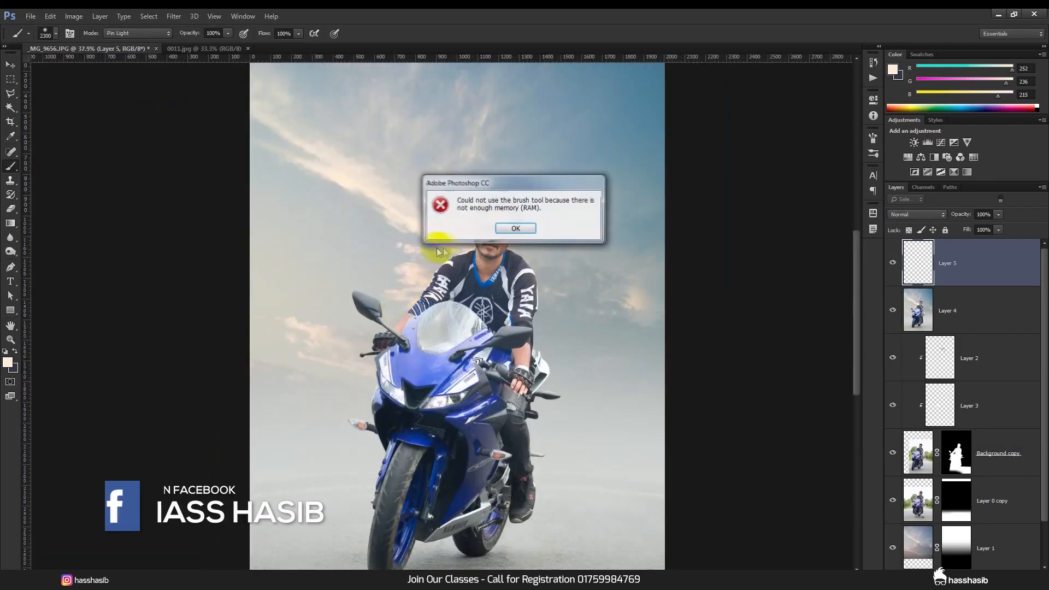
left_click(509, 228)
Step: Reduce the brush size to 800 px
key("bracketleft")
key("bracketleft")
key("bracketleft")
key("bracketleft")
key("bracketleft")
key("bracketleft")
key("bracketleft")
key("bracketleft")
key("bracketleft")
key("bracketleft")
key("bracketleft")
key("bracketleft")
key("bracketleft")
key("bracketleft")
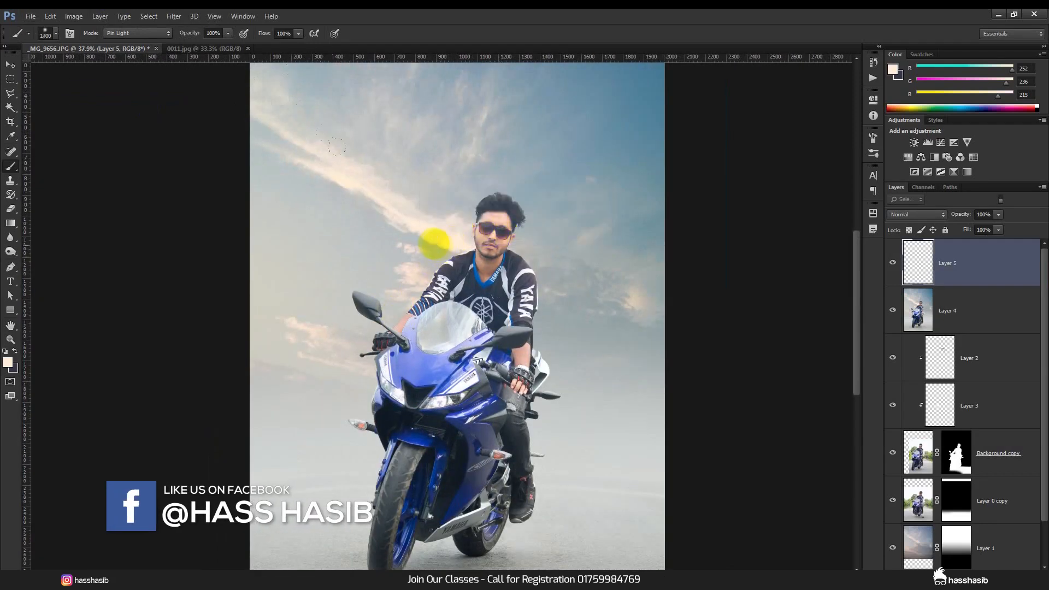
Step: Paint a soft cream glow in the sky beside the rider's head and blend Layer 5 in Screen mode
left_click(426, 228)
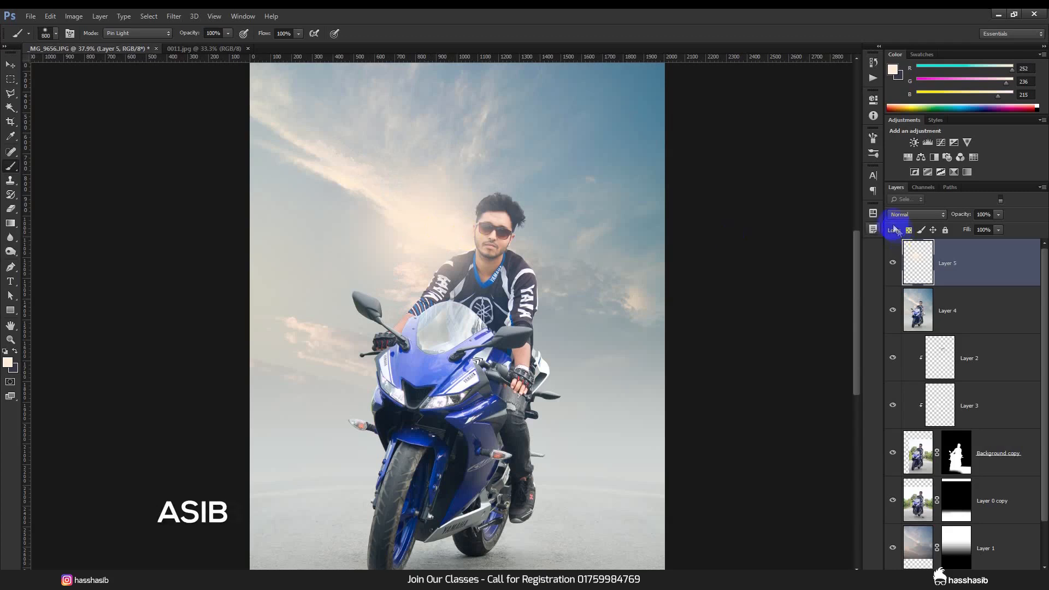
left_click(916, 215)
left_click(902, 300)
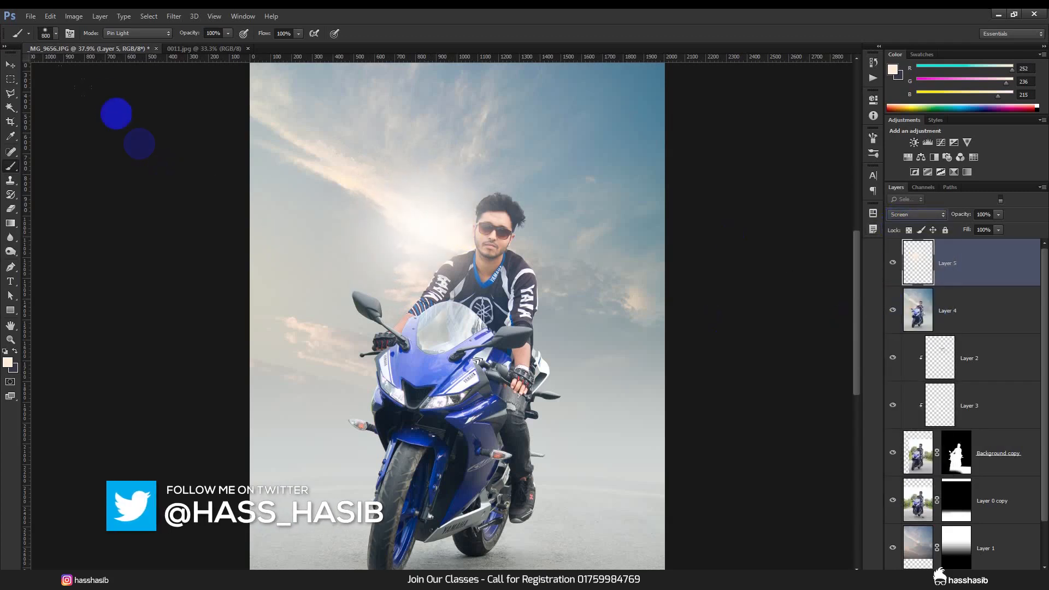
left_click(10, 65)
left_click_drag(416, 257, 543, 298)
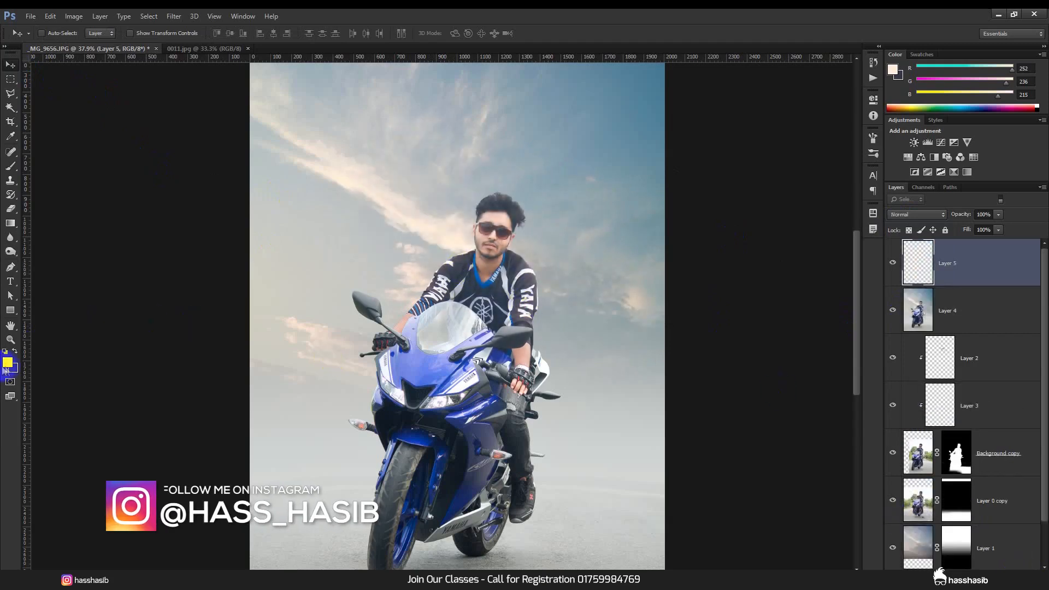
Step: Set the foreground color to orange (R 214, G 145, B 55)
left_click(7, 363)
left_click_drag(768, 405, 818, 417)
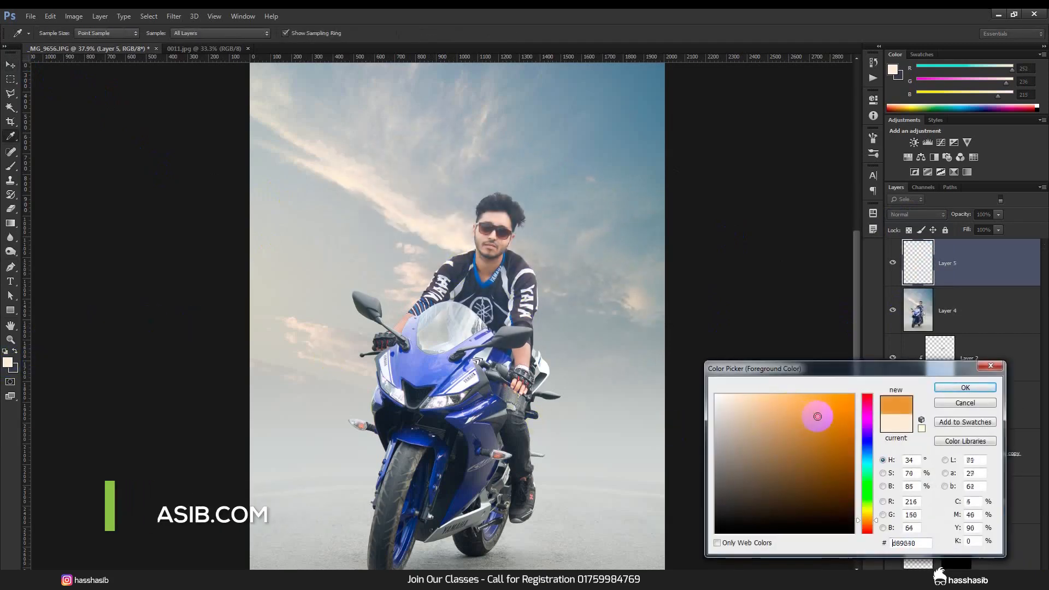
left_click(966, 388)
Step: Paint one soft orange spot in the sky beside the rider's head and set Layer 5's blend mode to Screen
left_click(10, 165)
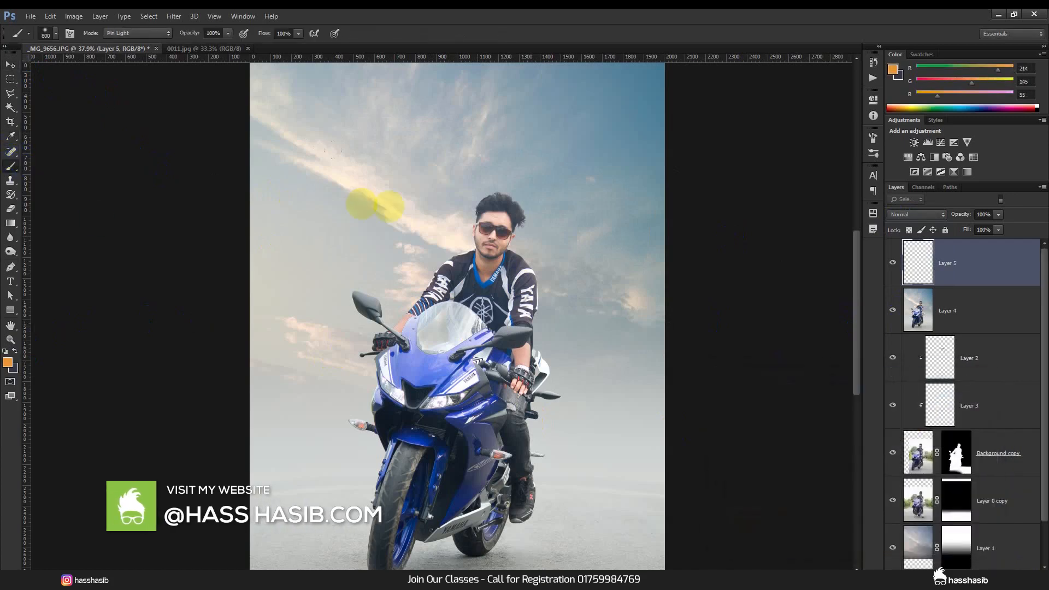
left_click(437, 226)
left_click(917, 214)
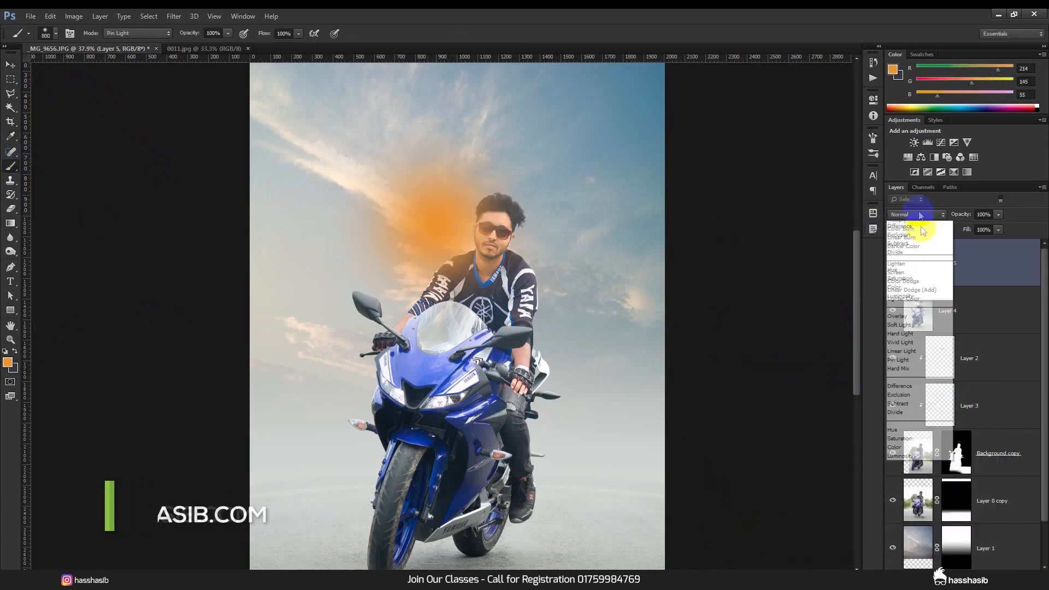
left_click(897, 313)
Step: Enlarge and reposition the orange glow with Free Transform, and set Layer 5's opacity to 50%
left_click(10, 64)
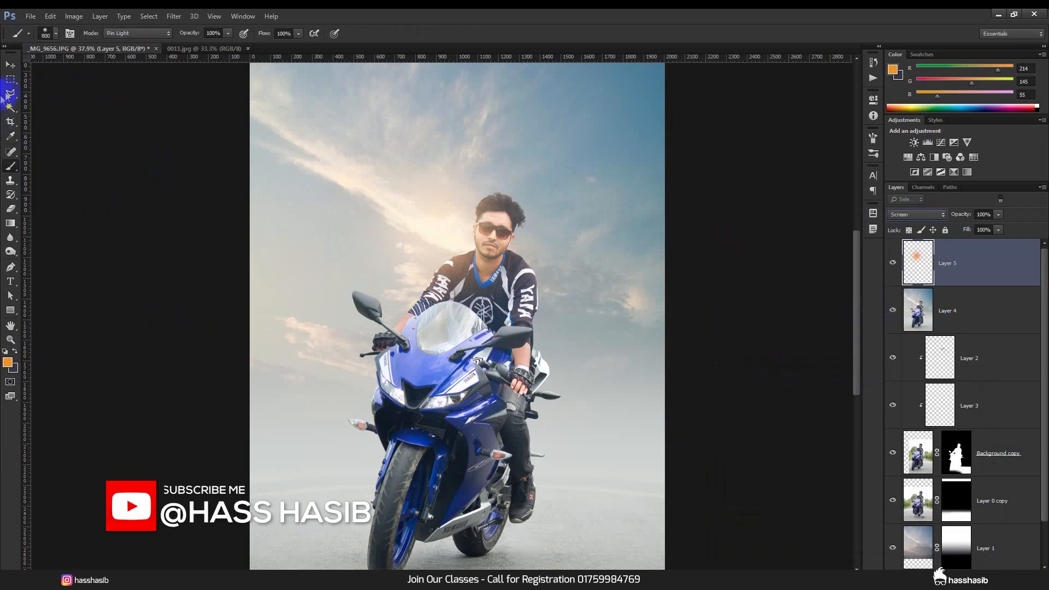
key("ctrl+t")
left_click_drag(573, 340, 659, 438)
mouse_move(591, 392)
left_mouse_down()
mouse_move(536, 362)
mouse_move(577, 379)
mouse_move(578, 402)
left_mouse_up()
left_click_drag(636, 450, 592, 417)
key("Return")
key("5")
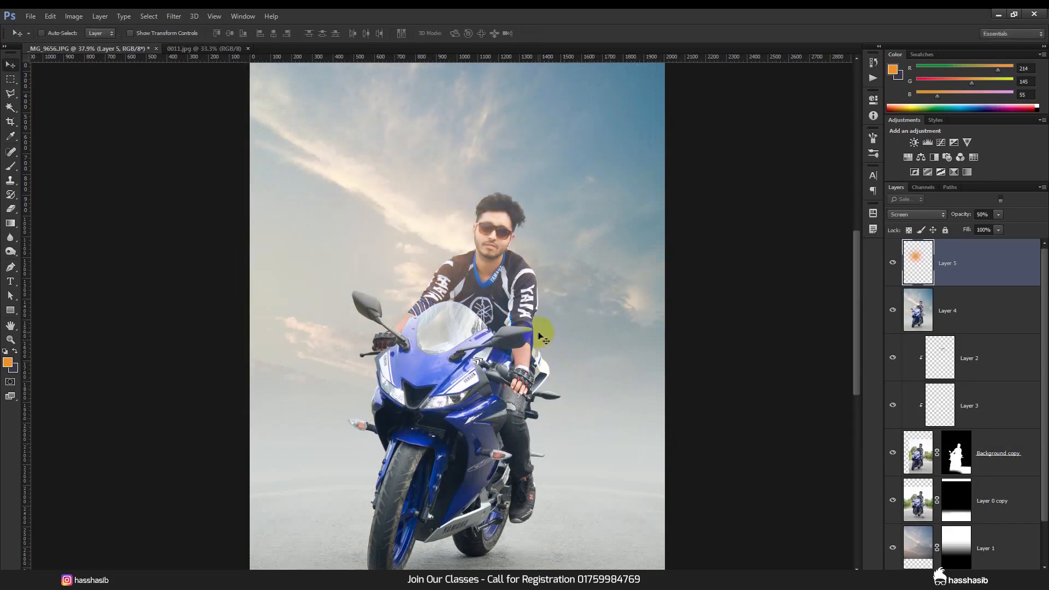
Step: Stamp the merged image onto a new layer above Layer 5 with Apply Image, and close the 0011.jpg document
scroll(539, 331, "down", 3)
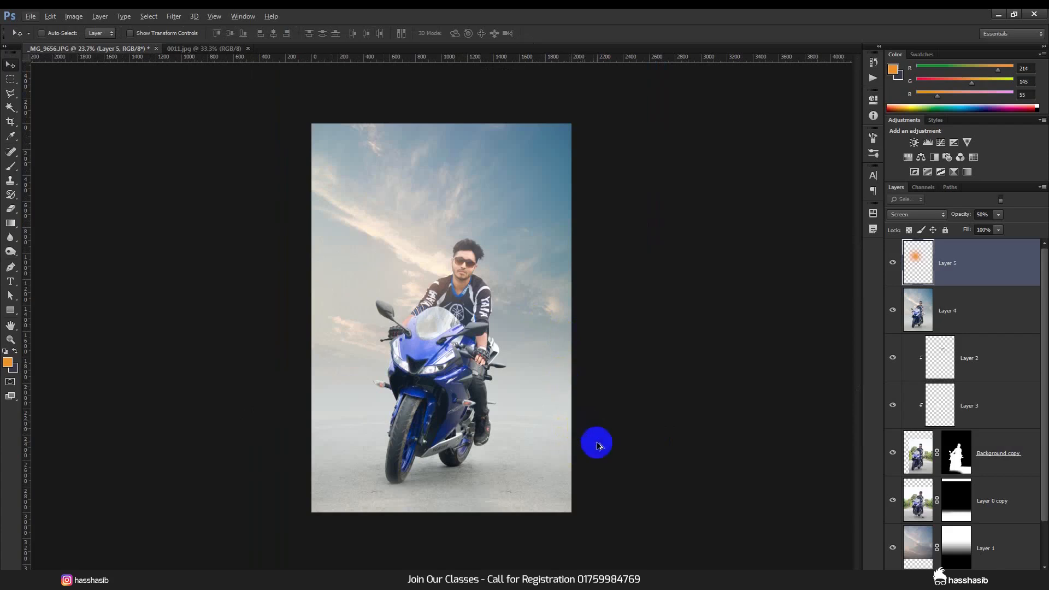
scroll(597, 446, "up", 2)
scroll(599, 438, "down", 1)
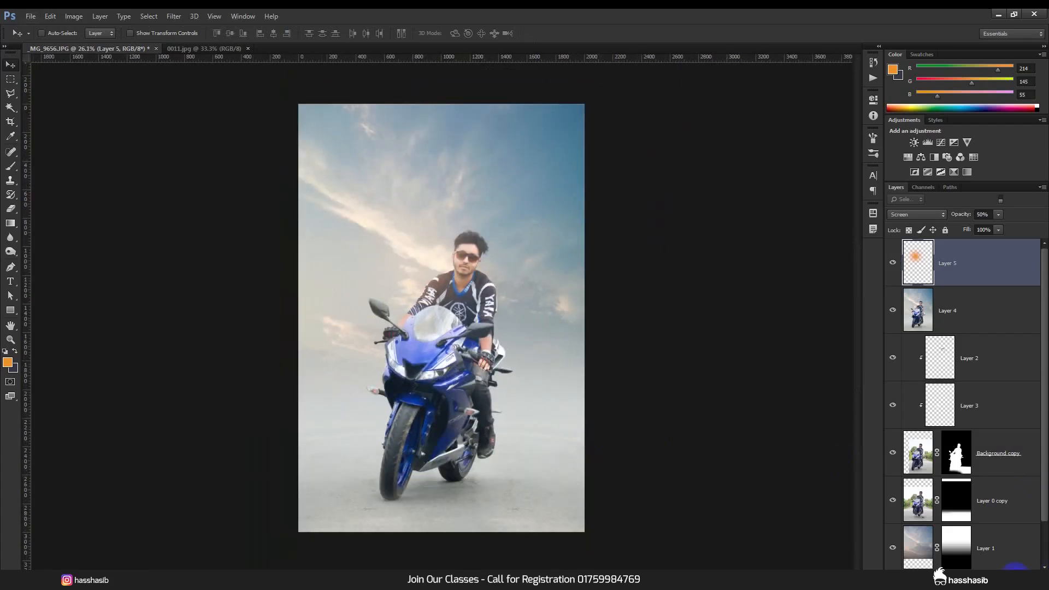
left_click(1015, 568)
left_click(73, 16)
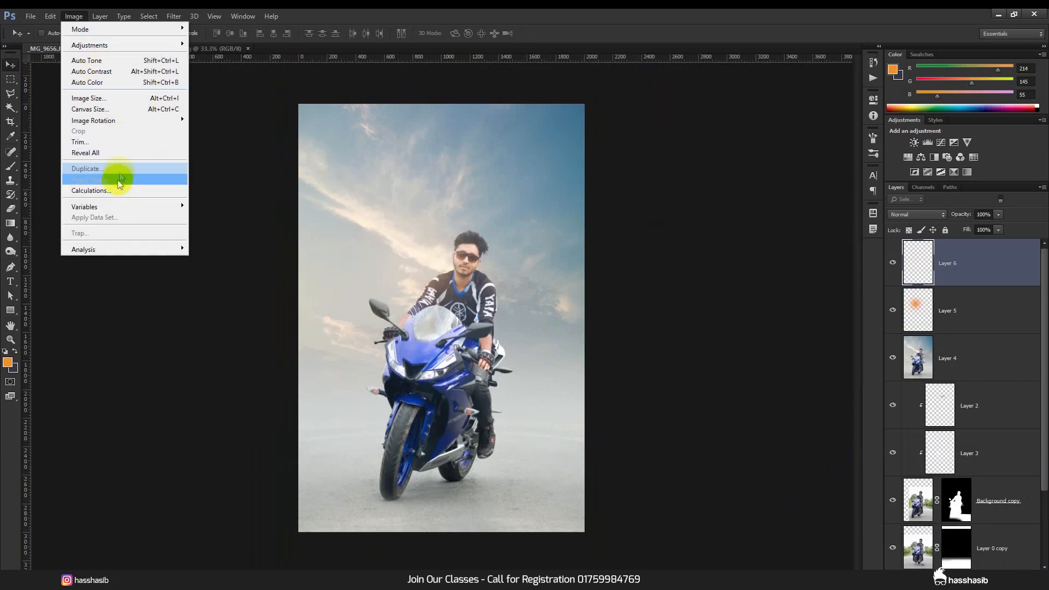
left_click(113, 169)
left_click(787, 123)
key("v")
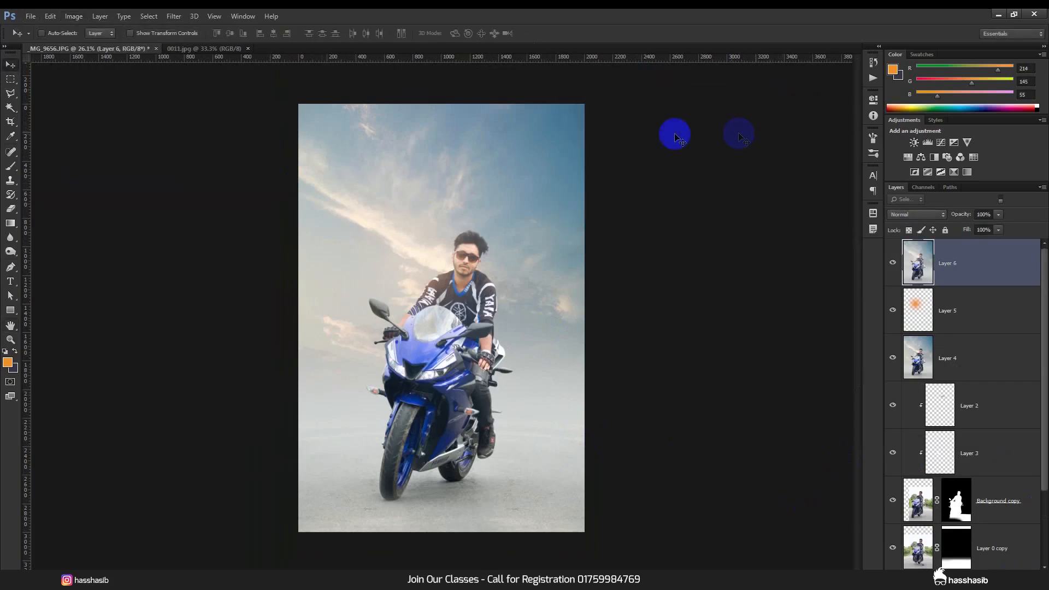
left_click(248, 49)
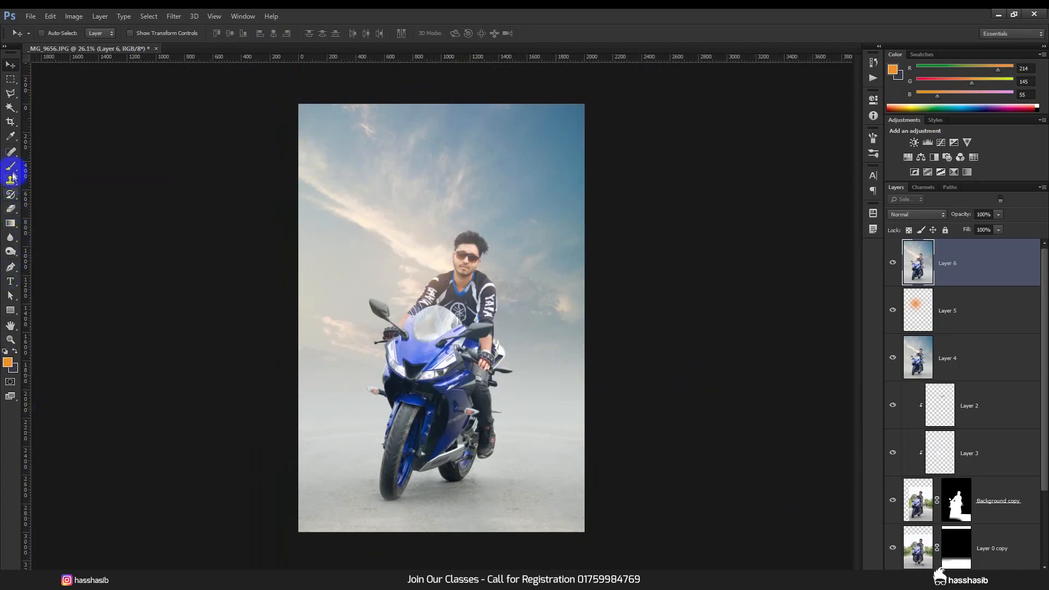
Step: Remove the dark marks on the road in front of the motorcycle's front wheel with the Spot Healing Brush
left_click(10, 152)
scroll(402, 508, "up", 5)
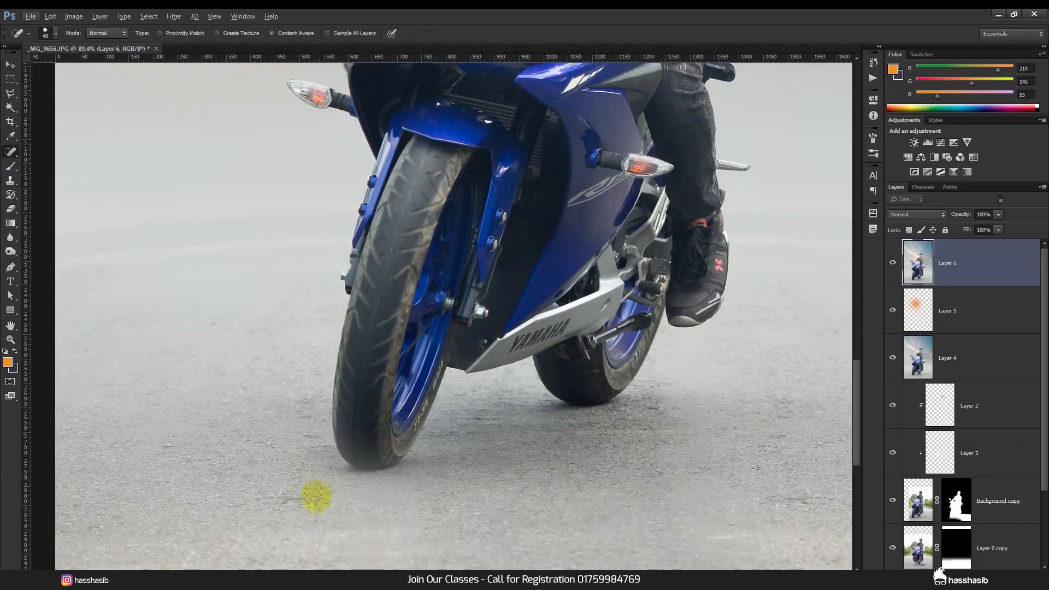
left_click_drag(279, 501, 282, 512)
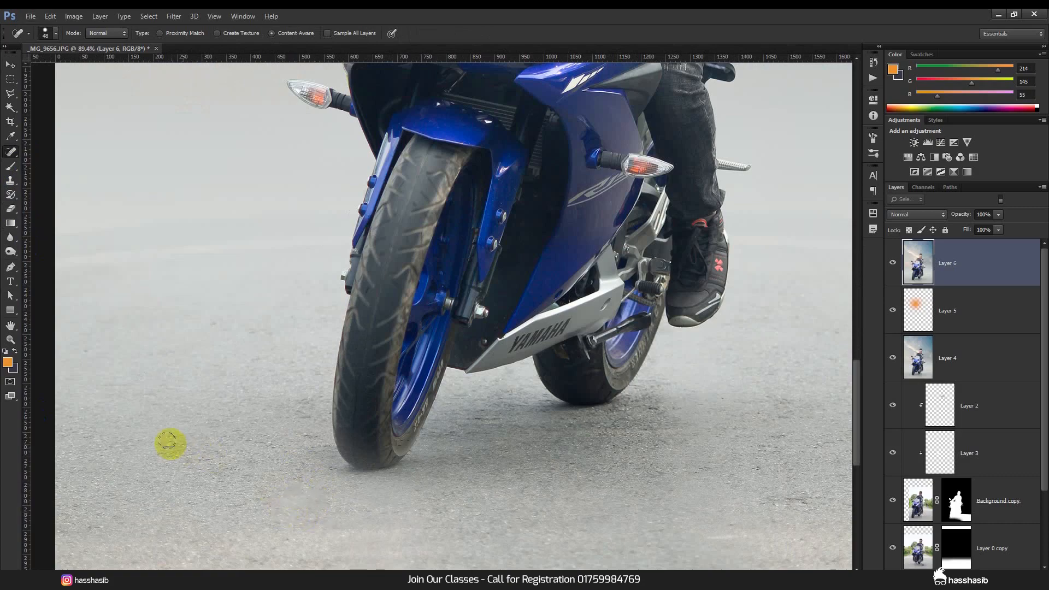
scroll(711, 500, "down", 2)
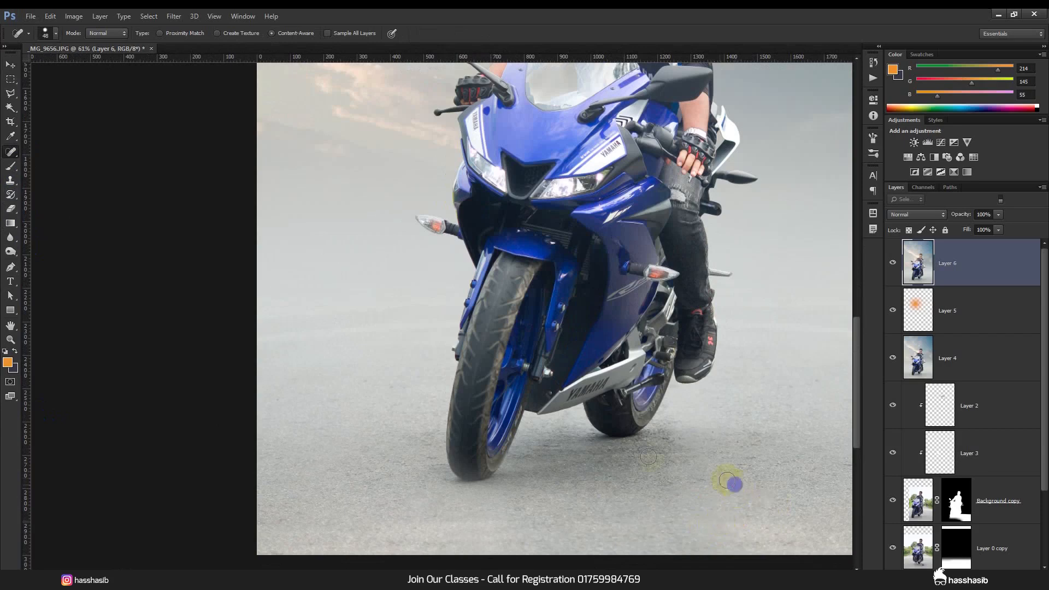
scroll(710, 447, "down", 3)
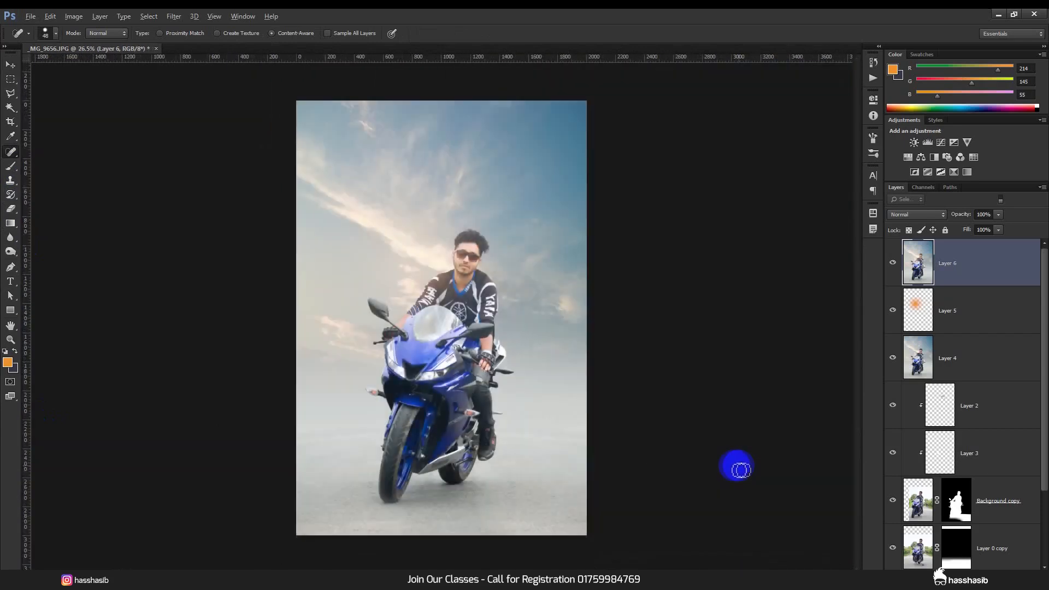
scroll(610, 468, "up", 1)
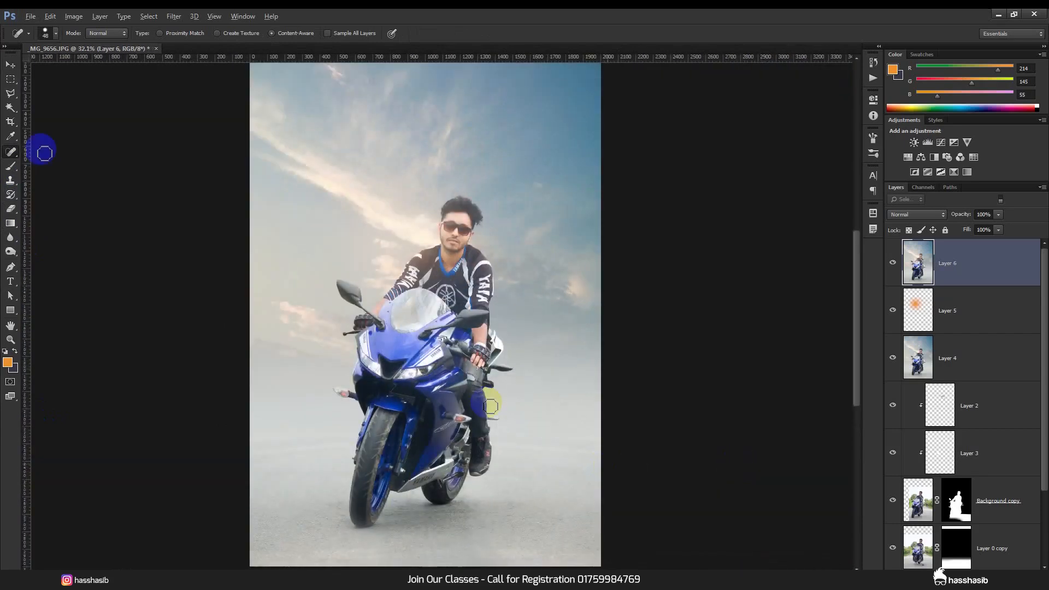
left_click(11, 65)
scroll(439, 199, "down", 1)
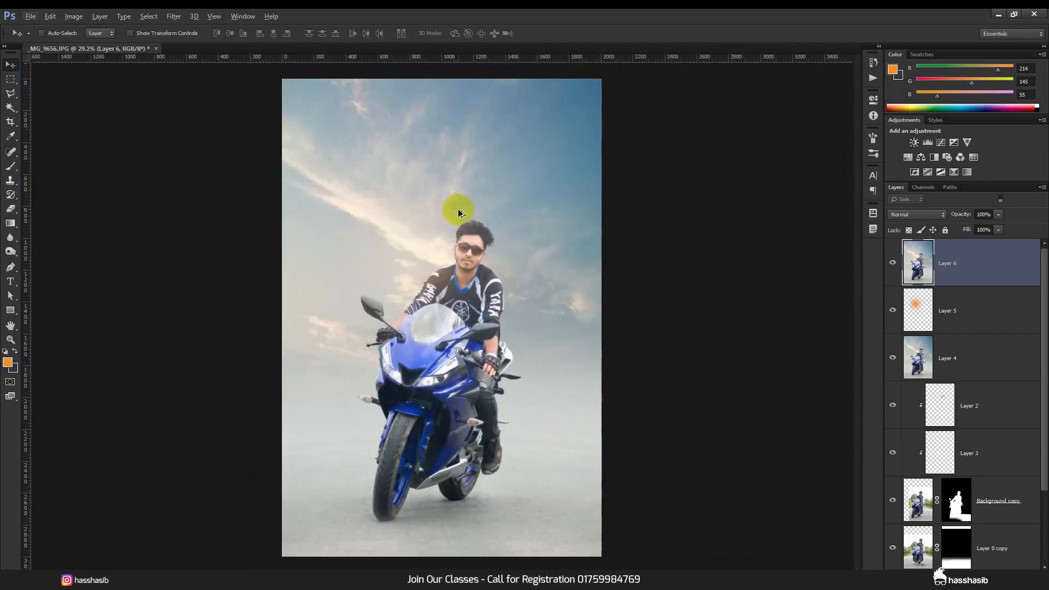
Step: Duplicate Layer 6 and set the copy's blend mode to Linear Light
left_click(180, 18)
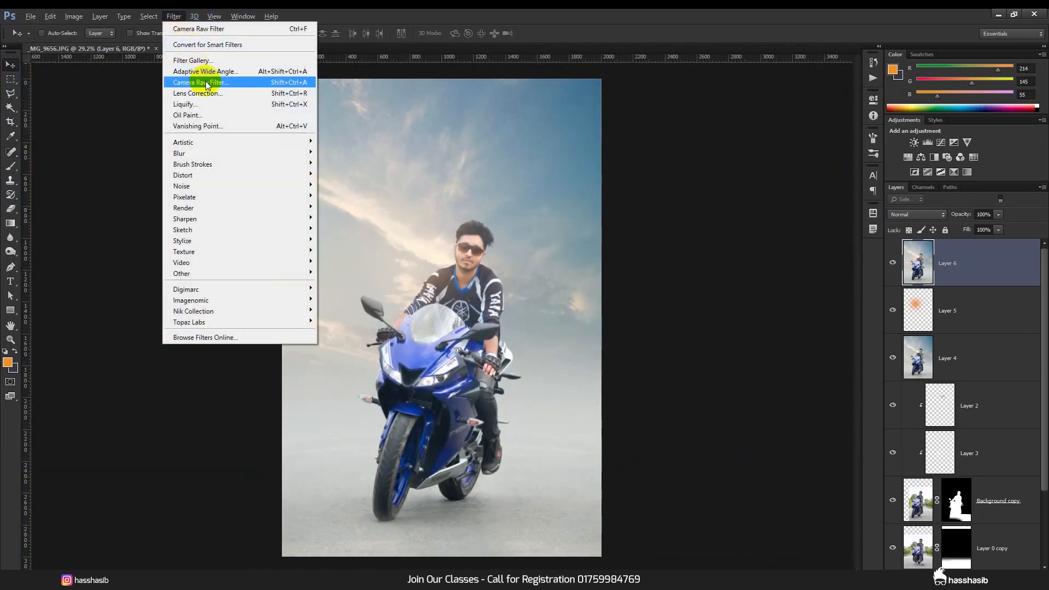
right_click(887, 273)
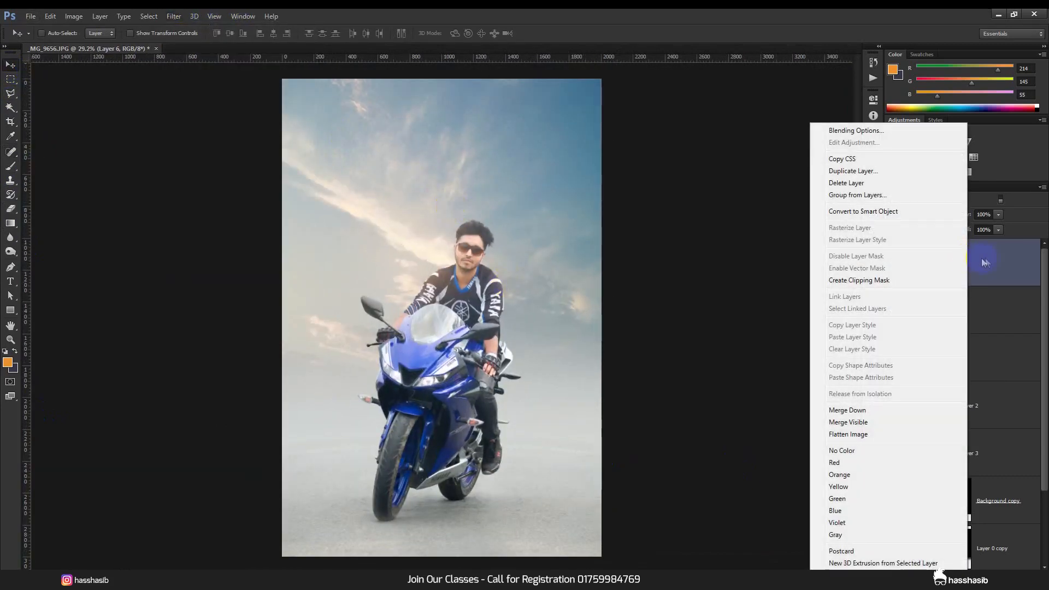
left_click(854, 171)
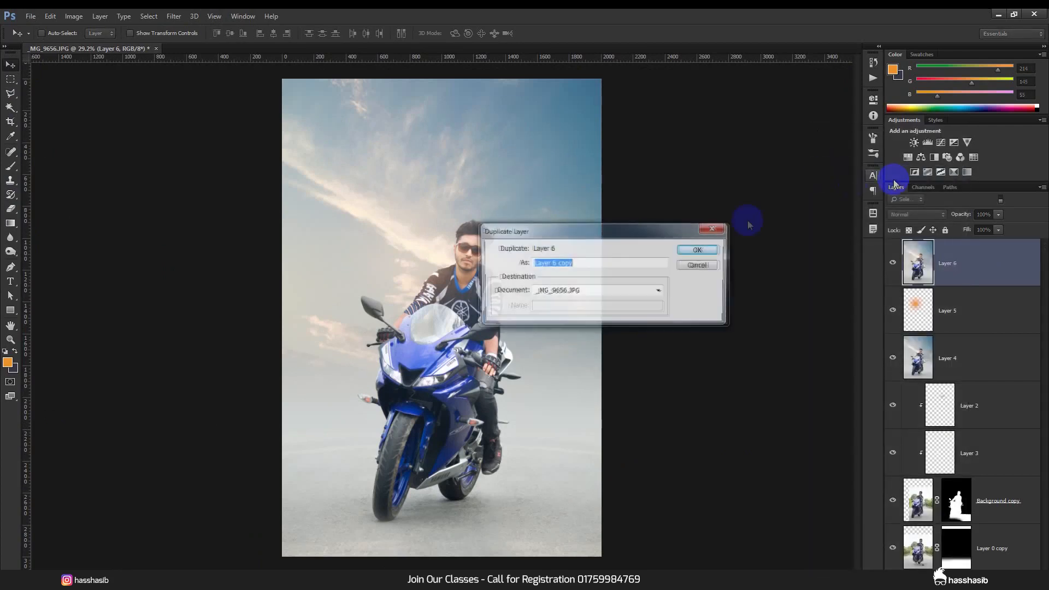
left_click(710, 246)
left_click(913, 215)
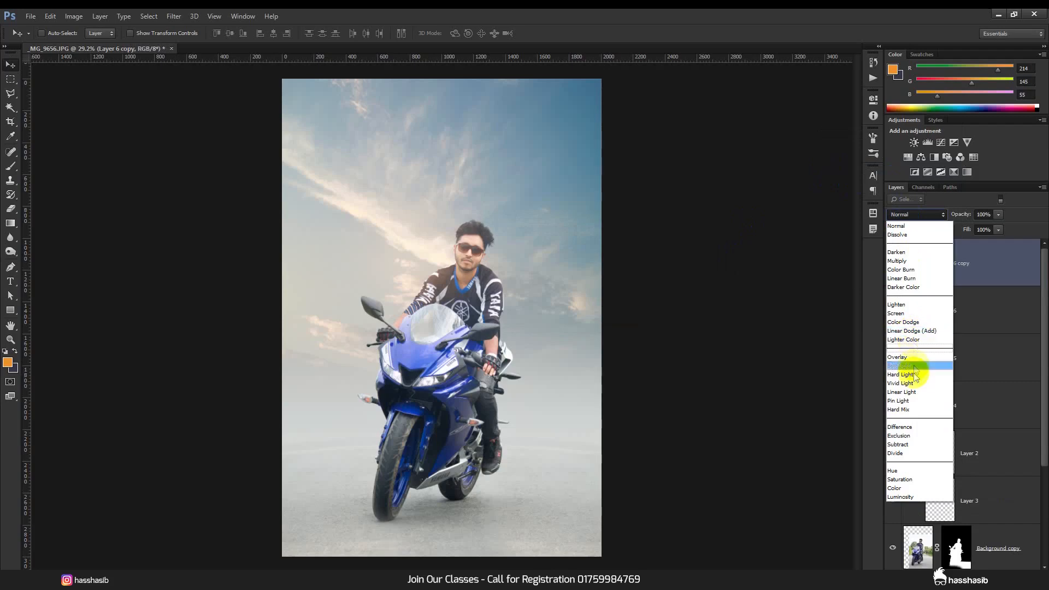
left_click(916, 392)
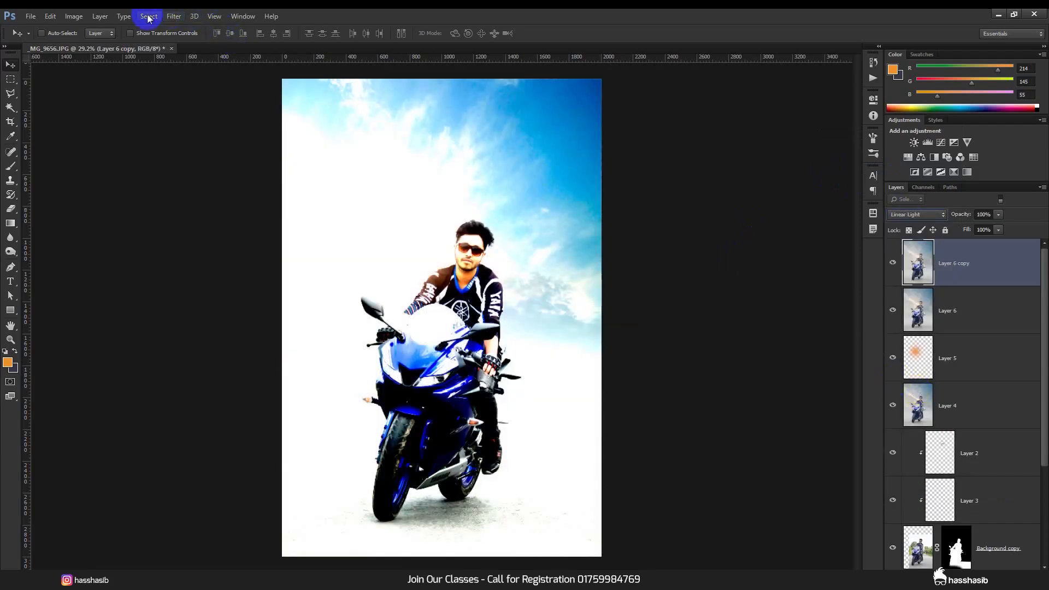
Step: Apply a High Pass filter with a radius of 1.1 pixels to Layer 6 copy and compare the image with and without it
left_click(174, 16)
mouse_move(241, 272)
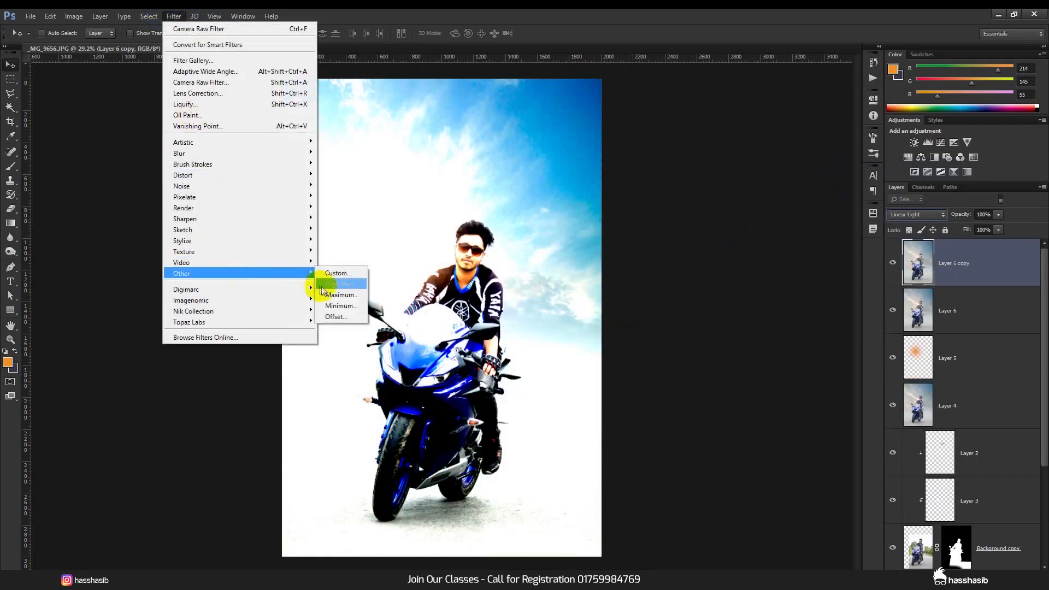
left_click(329, 283)
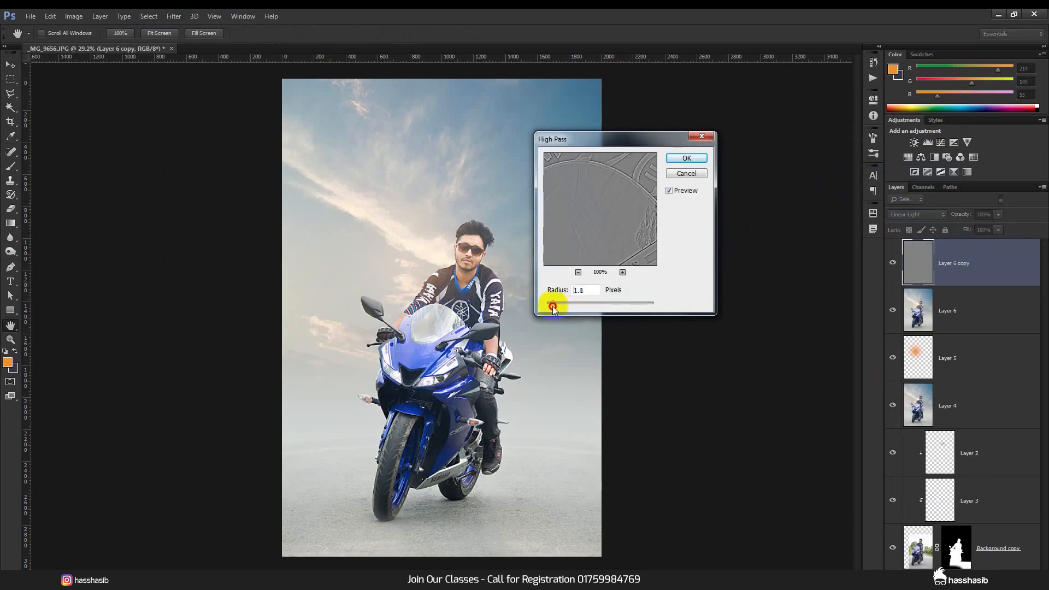
left_click(686, 159)
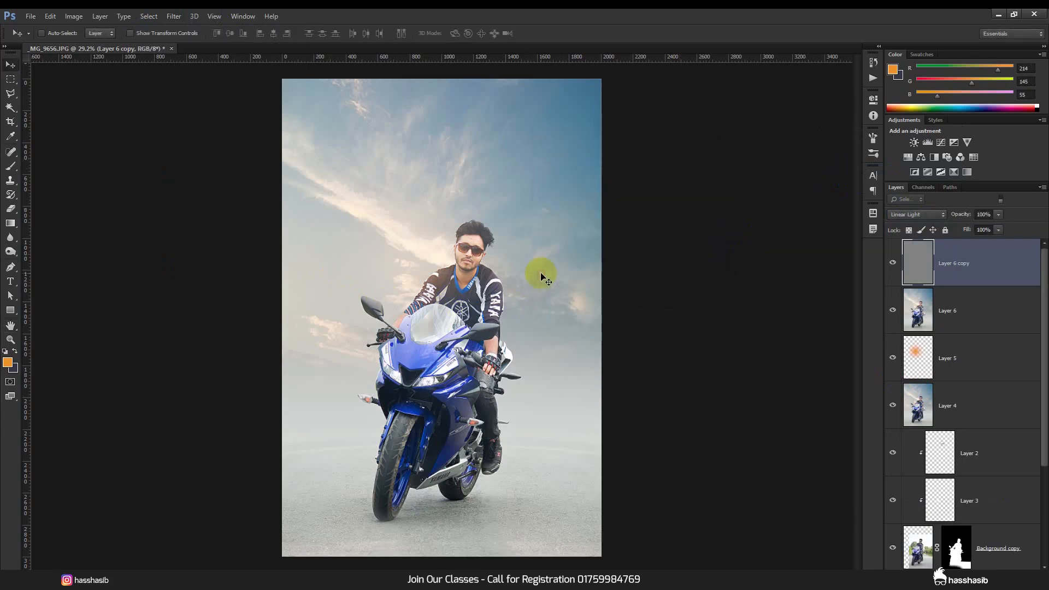
scroll(510, 262, "up", 5)
scroll(510, 262, "down", 5)
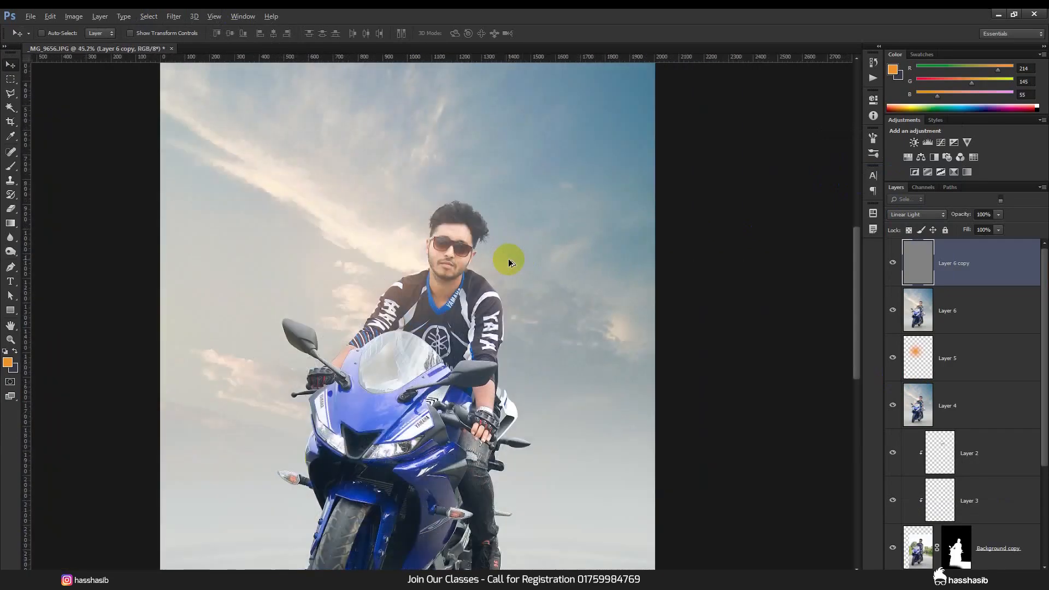
scroll(506, 263, "up", 4)
left_click(892, 266)
scroll(601, 267, "down", 4)
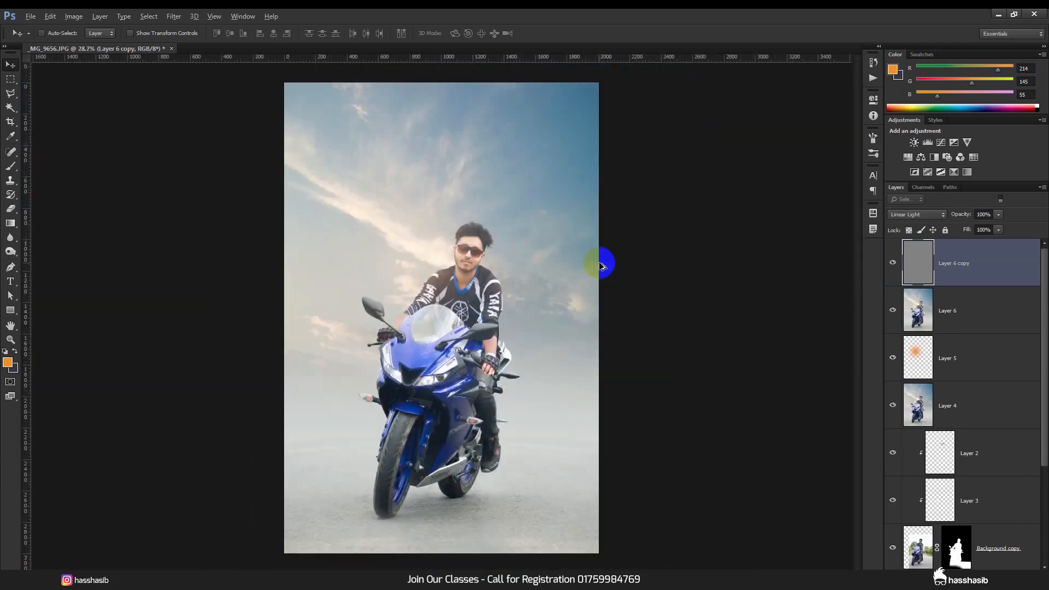